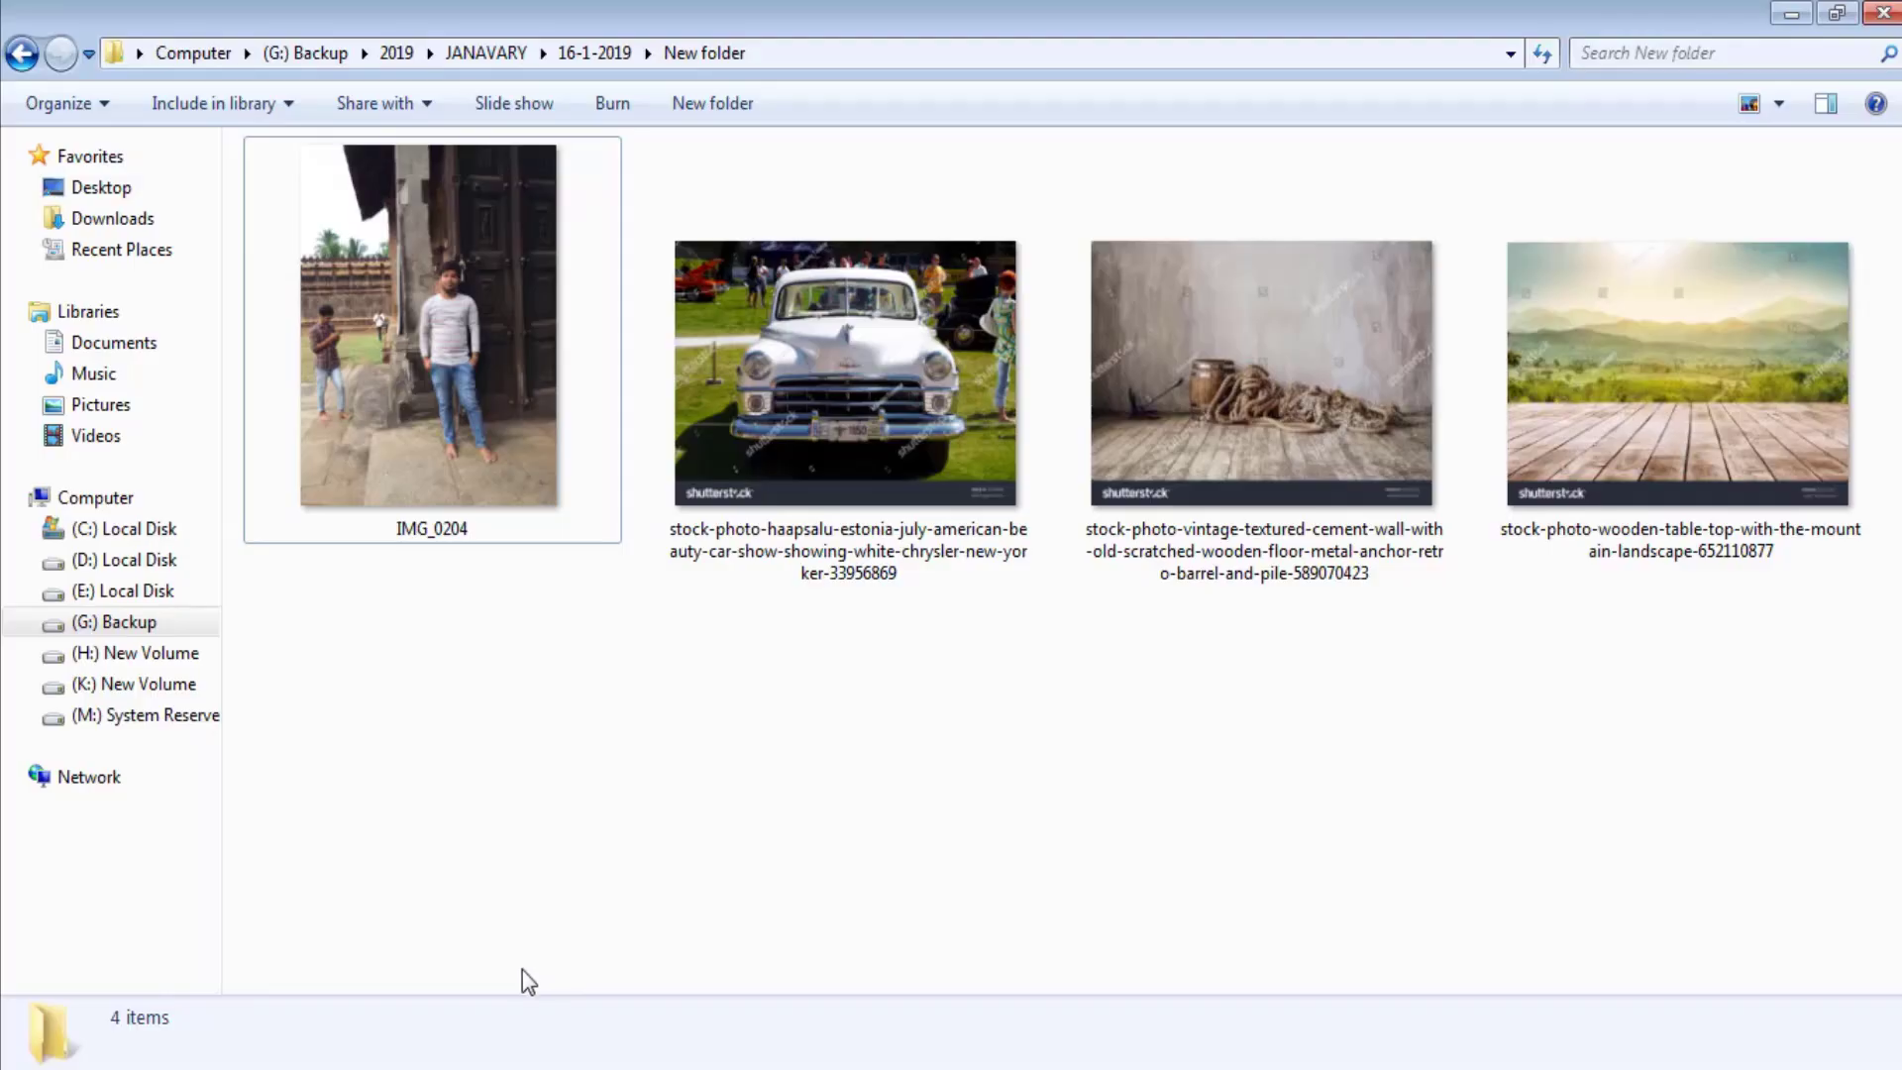
- Open the photo IMG_0204 in Photoshop by dragging it in from Windows Explorer
{"action": "left_click", "coordinate": [474, 405]}
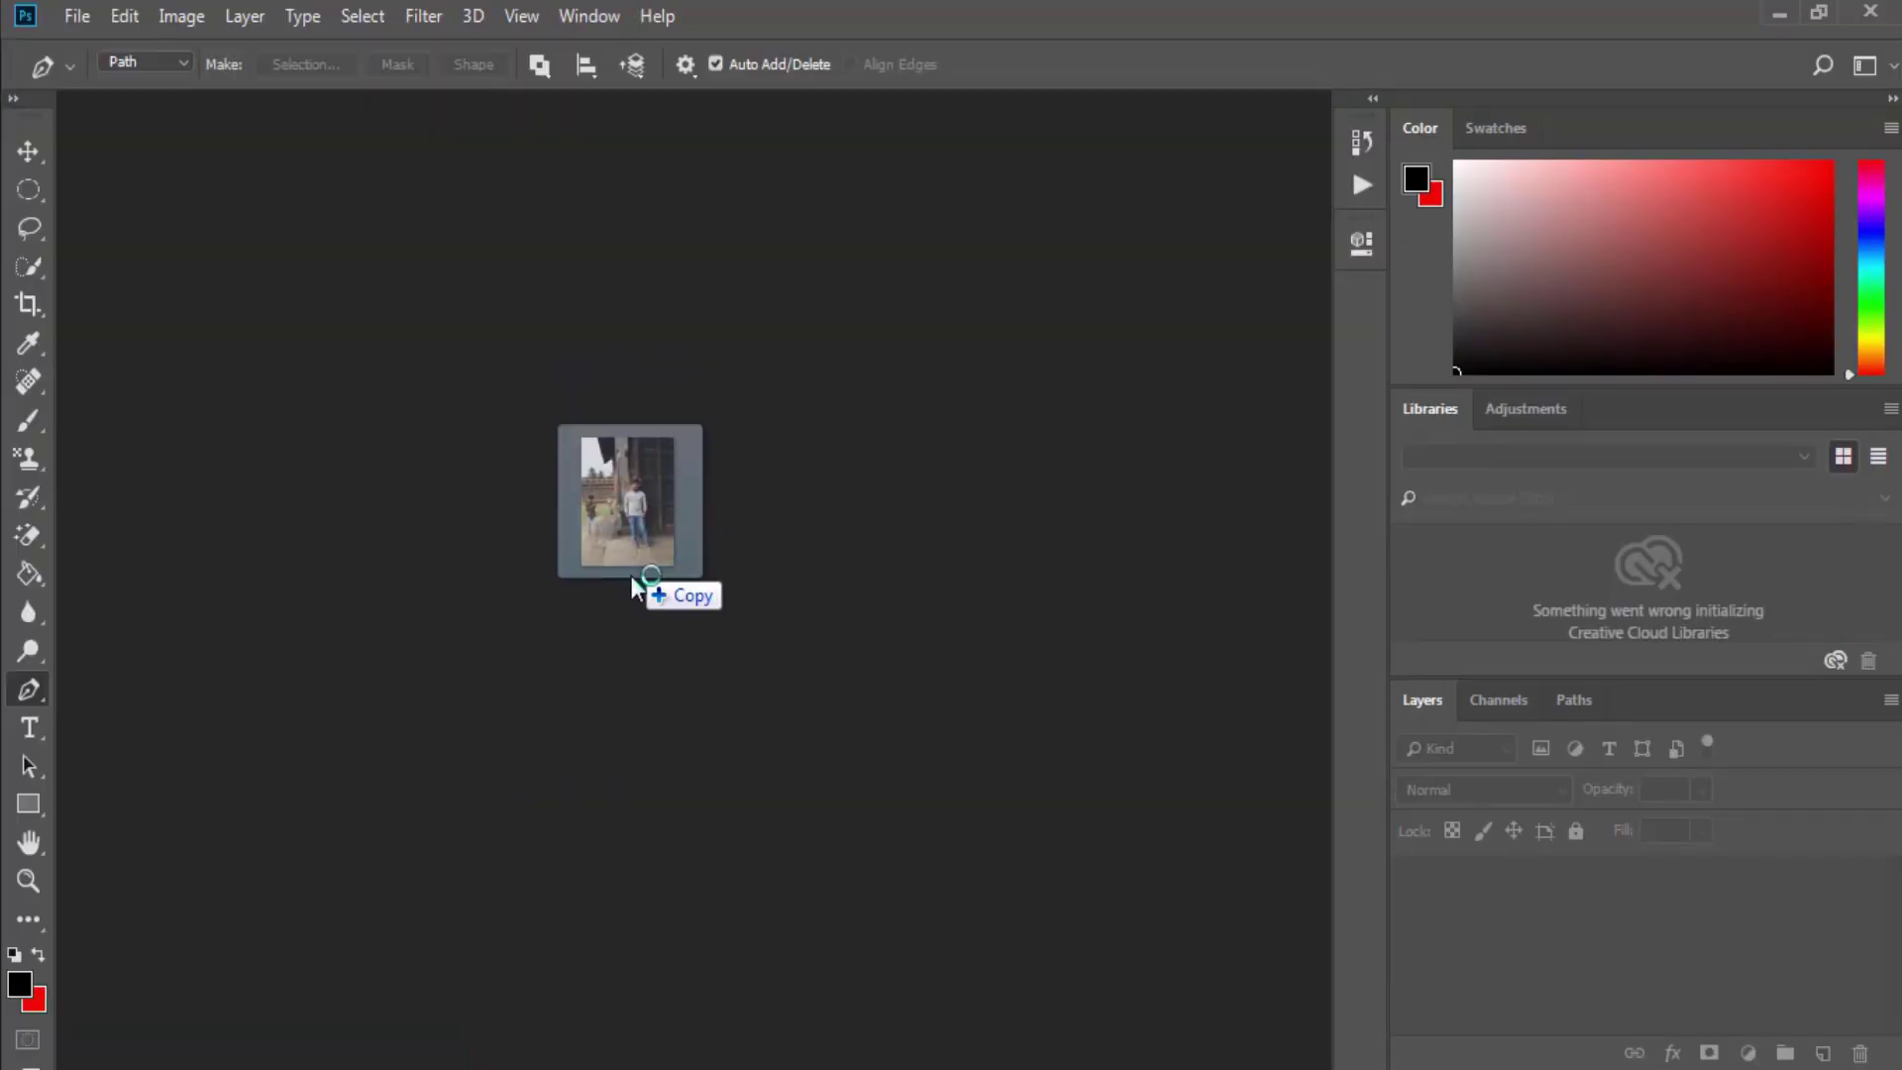
{"action": "left_click_drag", "start_coordinate": [548, 1061], "coordinate": [628, 572]}
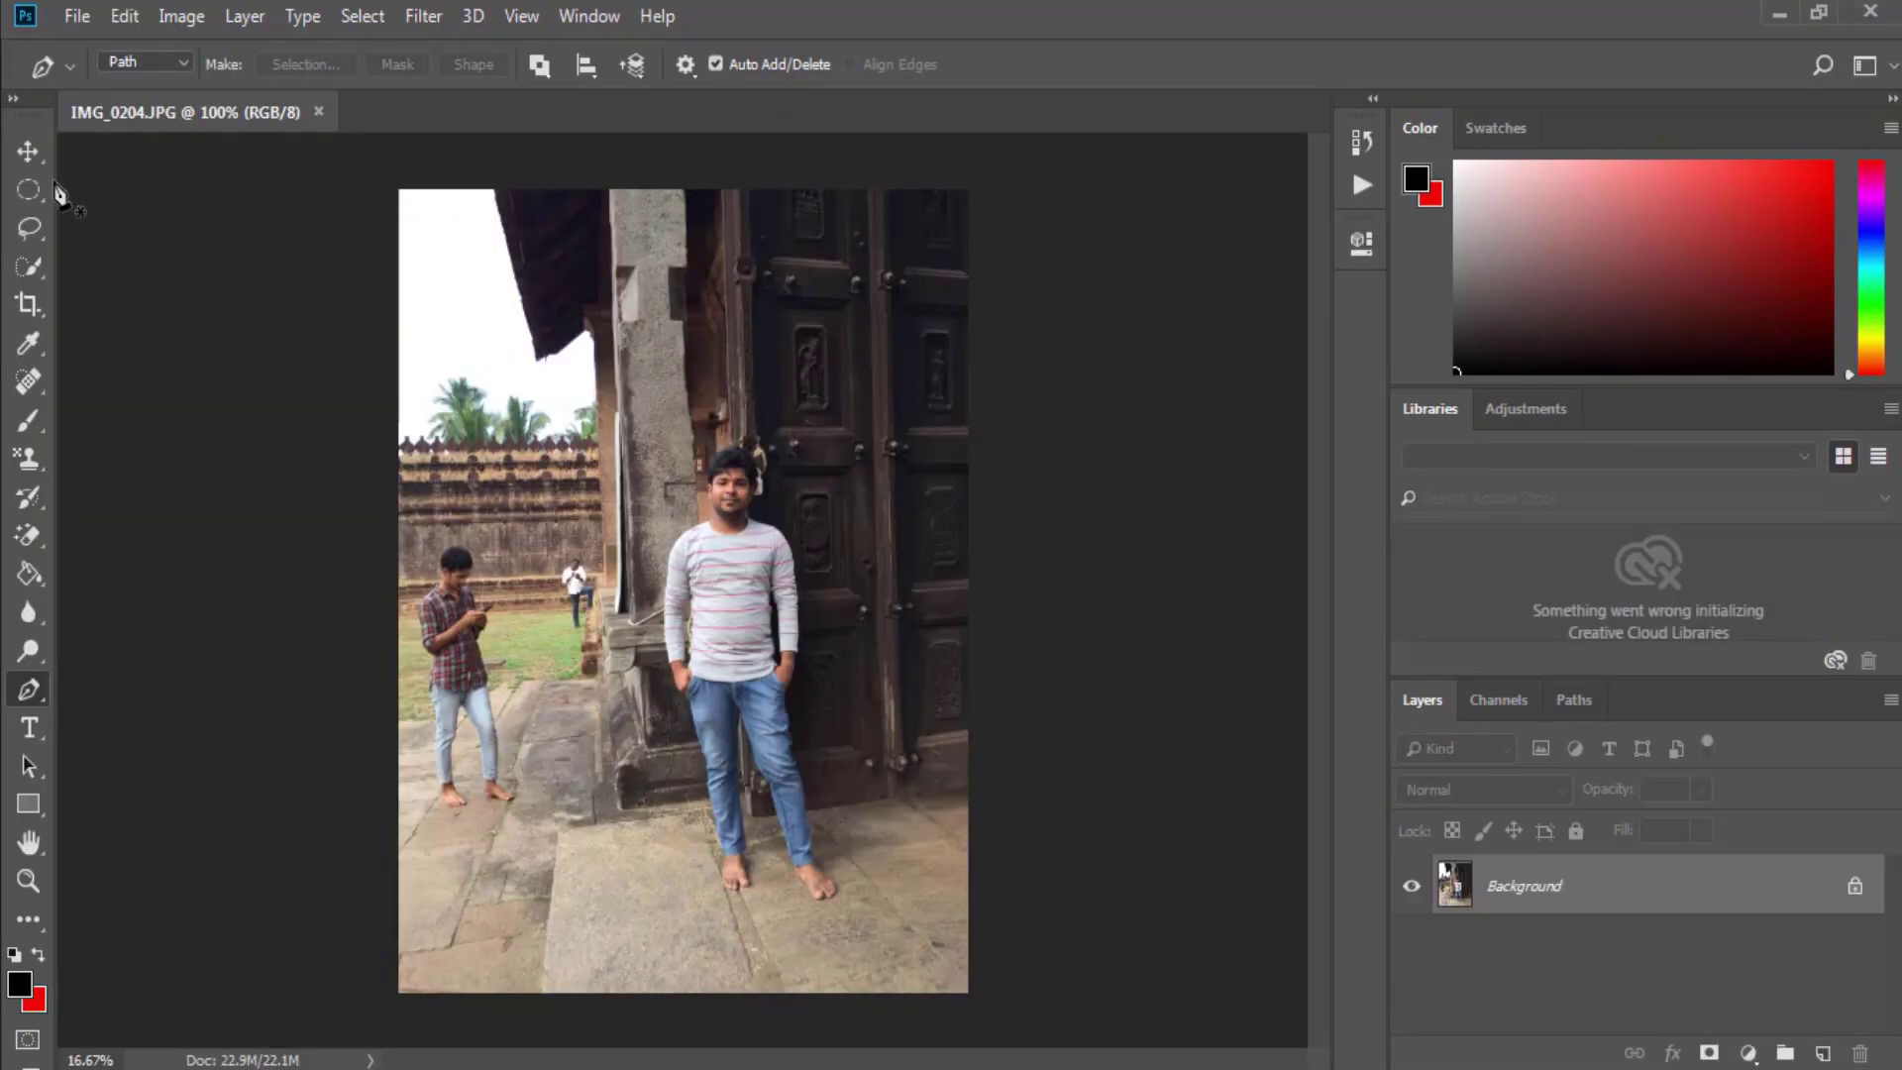
- Zoom in closely on the top of the photo where the wall meets the sky
{"action": "left_click", "coordinate": [103, 63]}
{"action": "key", "text": "ctrl+plus"}
{"action": "key", "text": "ctrl+plus"}
{"action": "scroll", "coordinate": [936, 644], "scroll_direction": "up", "scroll_amount": 5}
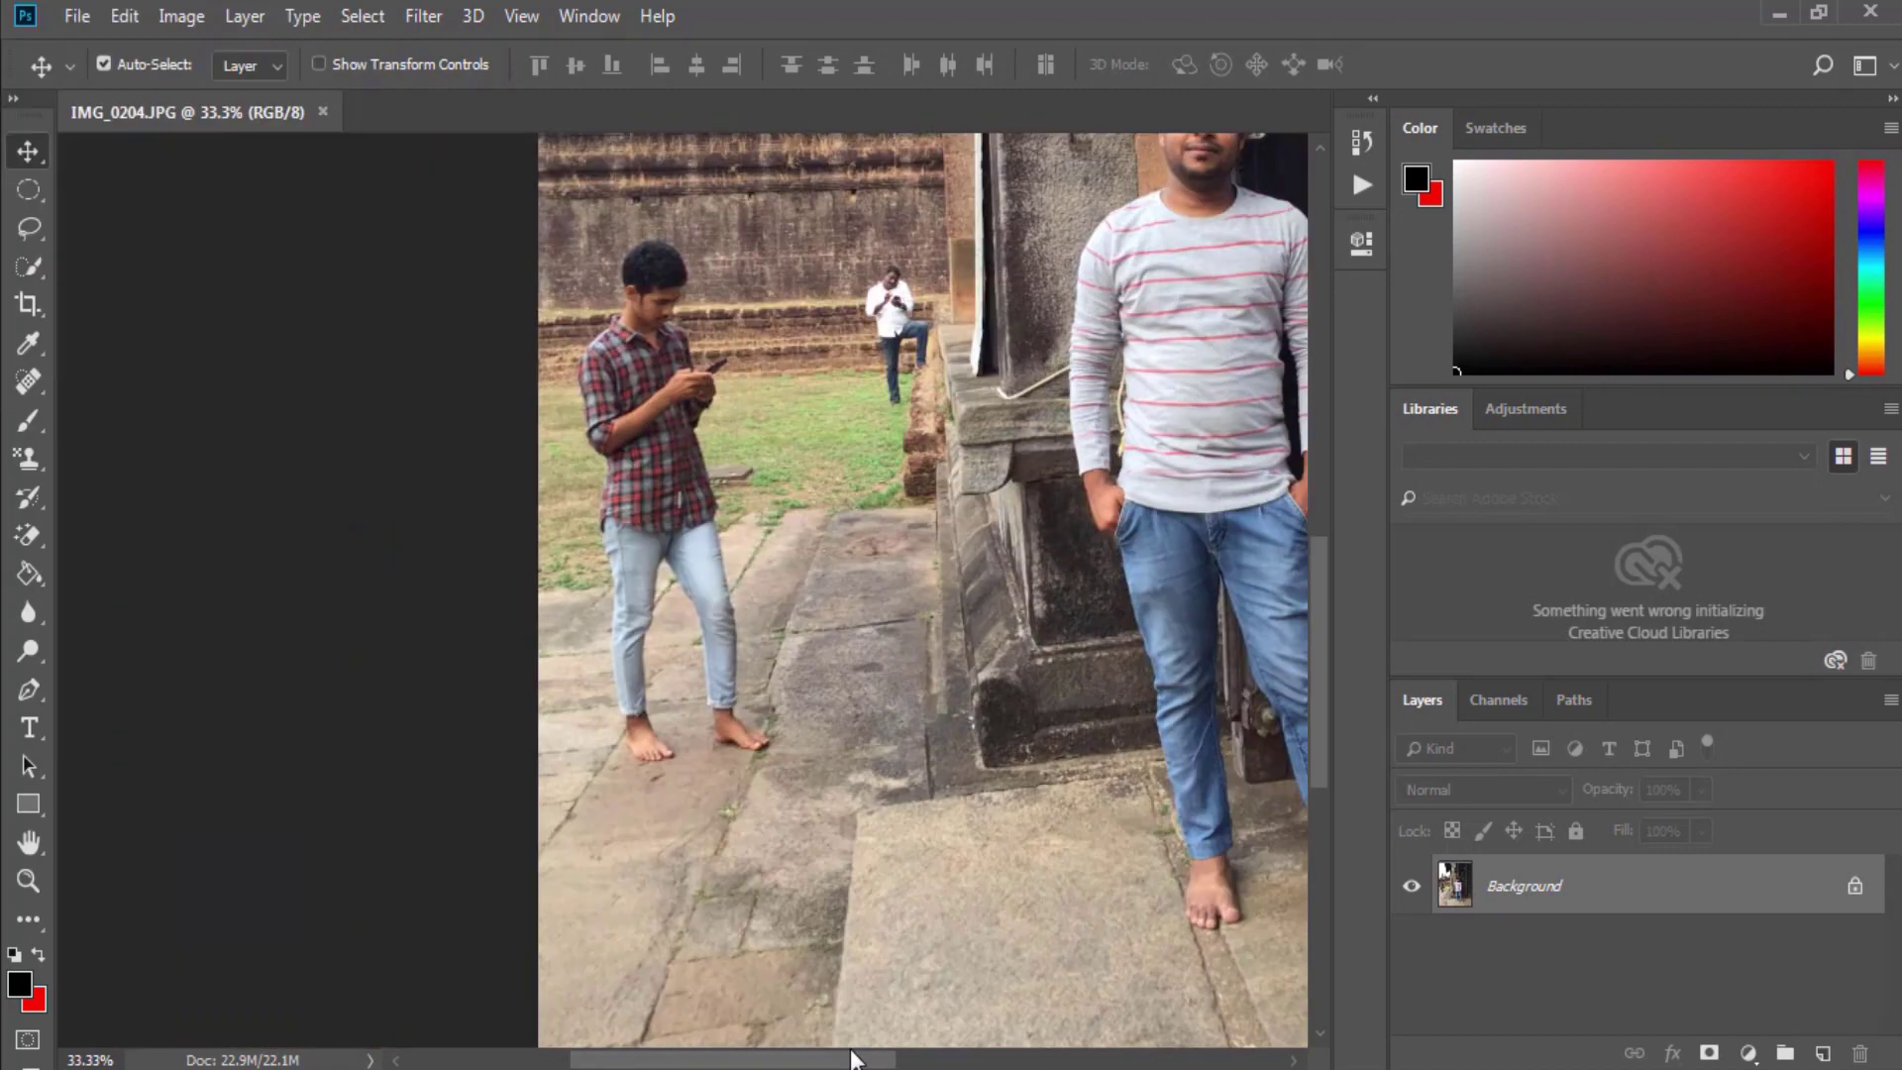
{"action": "scroll", "coordinate": [937, 644], "scroll_direction": "up", "scroll_amount": 3}
{"action": "scroll", "coordinate": [808, 849], "scroll_direction": "up", "scroll_amount": 2}
{"action": "key", "text": "ctrl+plus"}
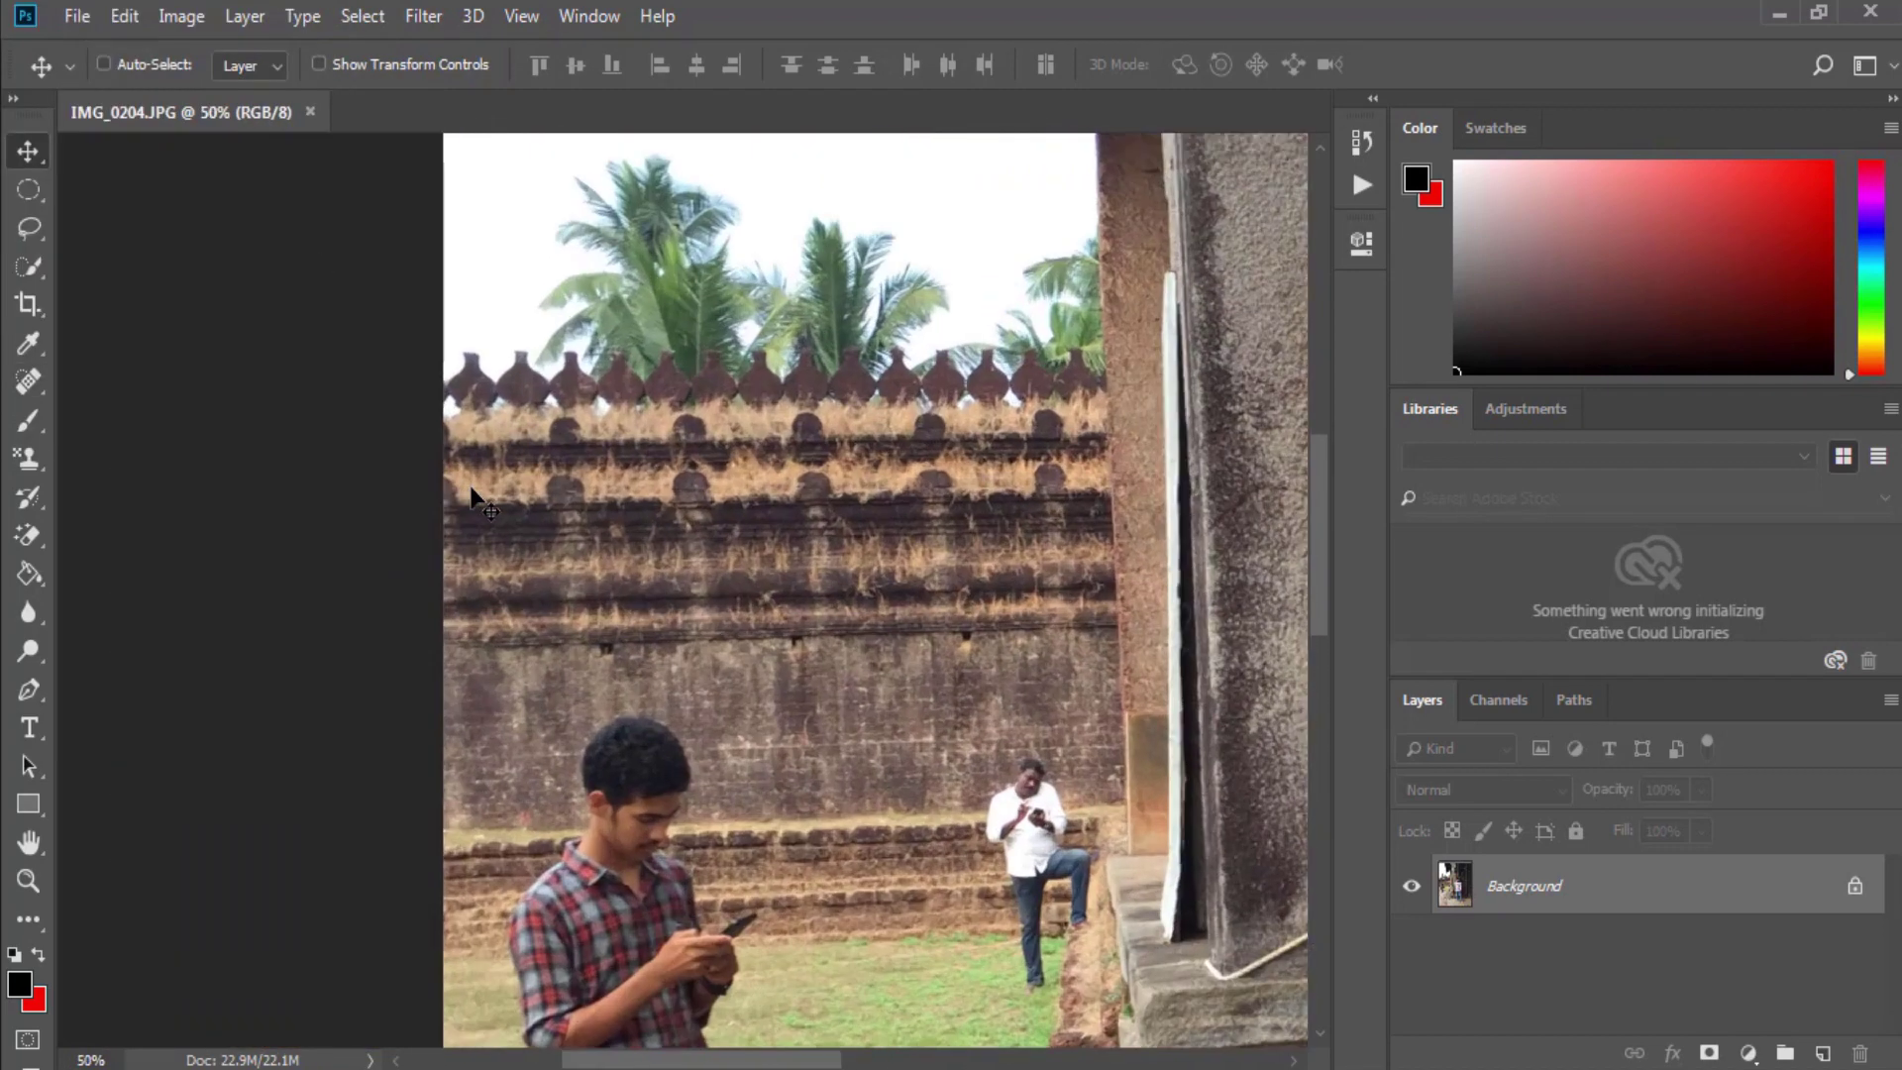
{"action": "key", "text": "ctrl+plus"}
{"action": "key", "text": "ctrl+plus"}
{"action": "scroll", "coordinate": [517, 646], "scroll_direction": "left", "scroll_amount": 3}
{"action": "scroll", "coordinate": [396, 594], "scroll_direction": "up", "scroll_amount": 3}
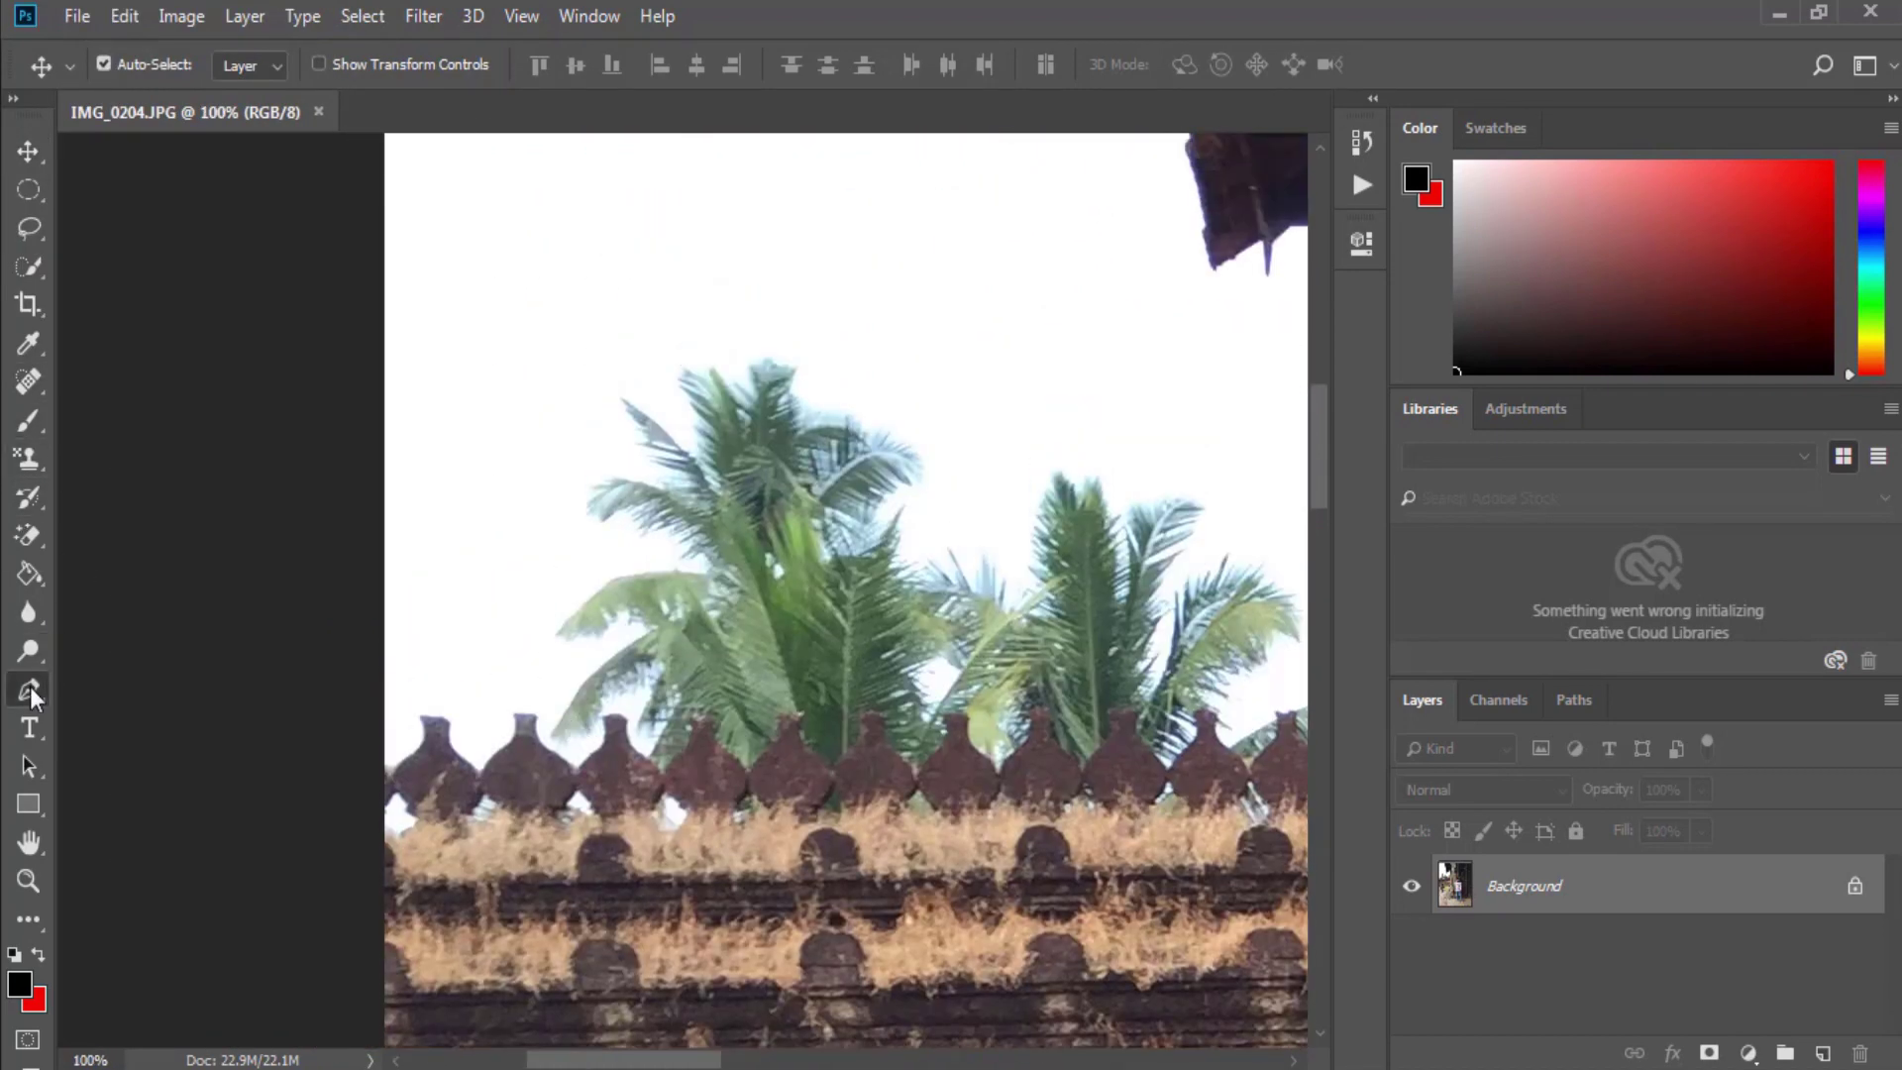
{"action": "scroll", "coordinate": [442, 728], "scroll_direction": "up", "scroll_amount": 2}
- Start a Pen path along the wall's jagged top, anchoring the first peaks
{"action": "left_click", "coordinate": [538, 796]}
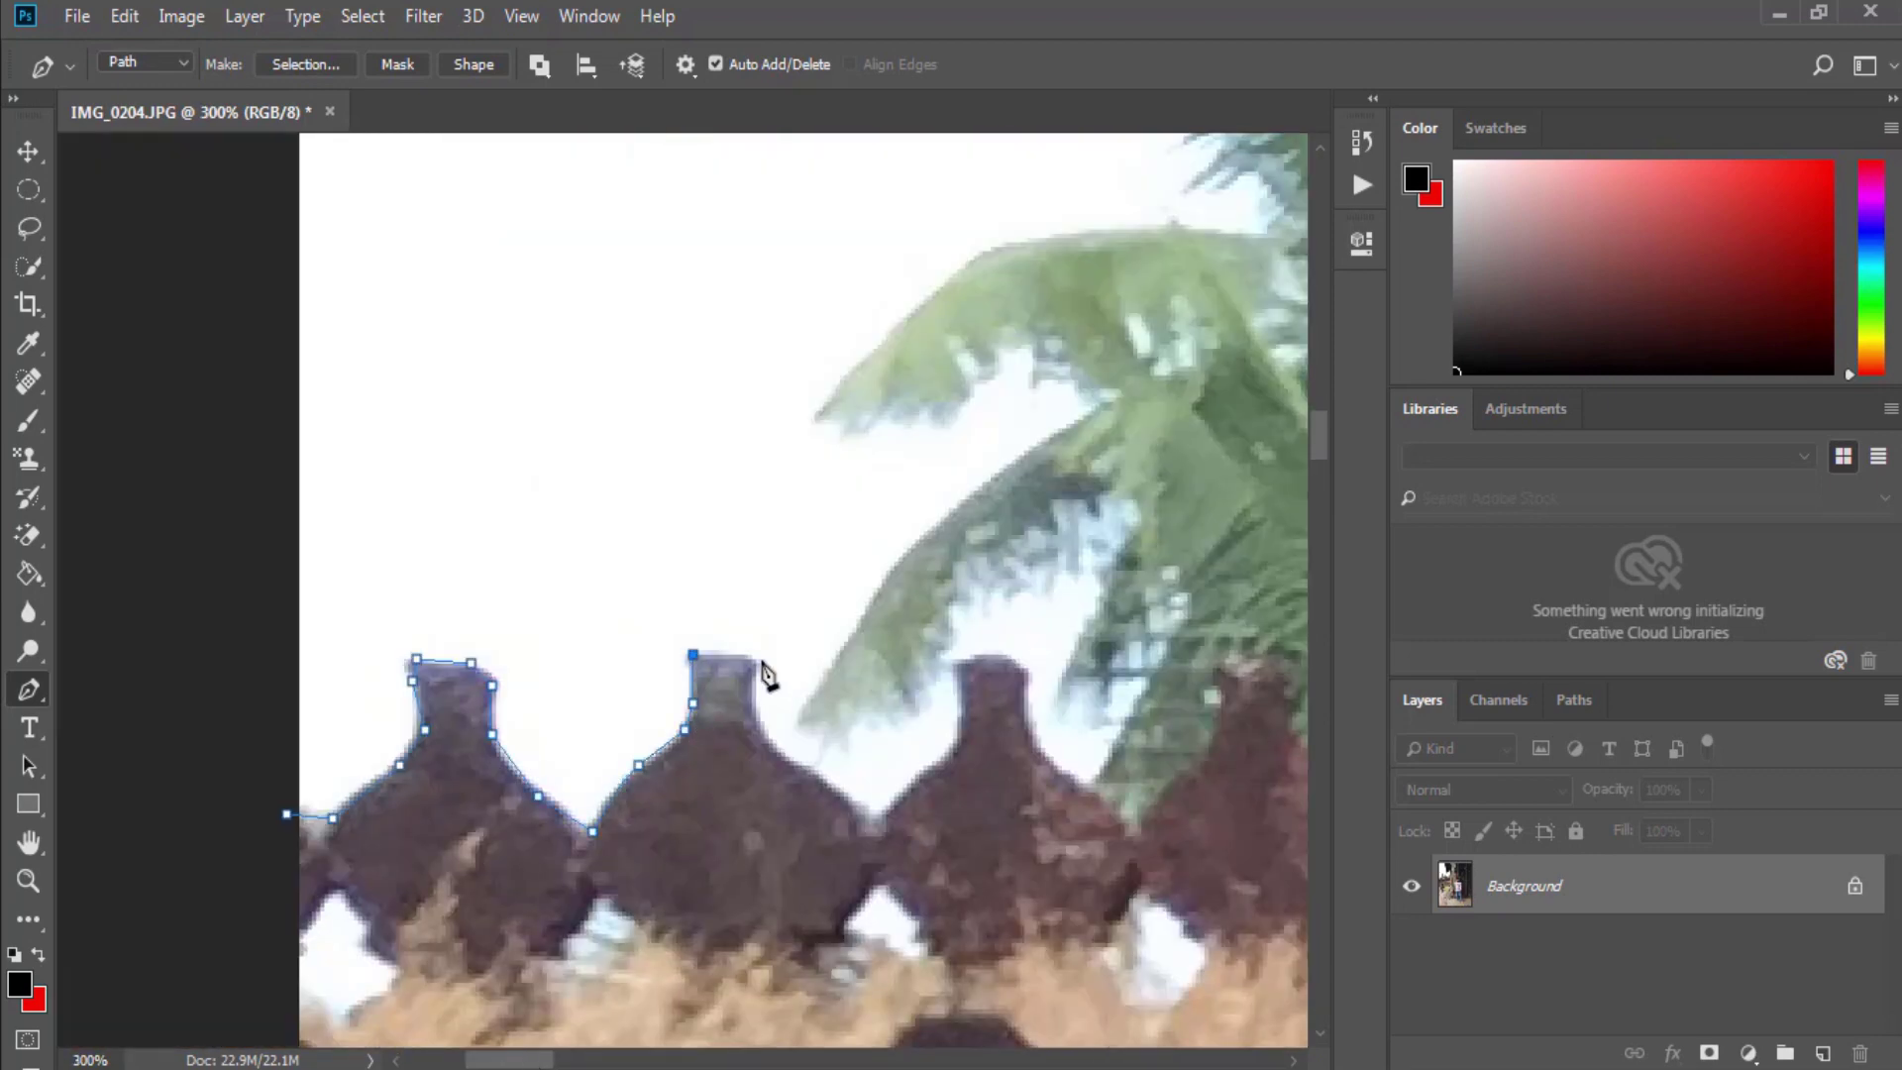
{"action": "left_click", "coordinate": [1187, 775]}
{"action": "left_click", "coordinate": [1211, 739]}
{"action": "left_click", "coordinate": [1229, 698]}
{"action": "left_click", "coordinate": [1216, 671]}
{"action": "left_click_drag", "start_coordinate": [1278, 684], "coordinate": [621, 683]}
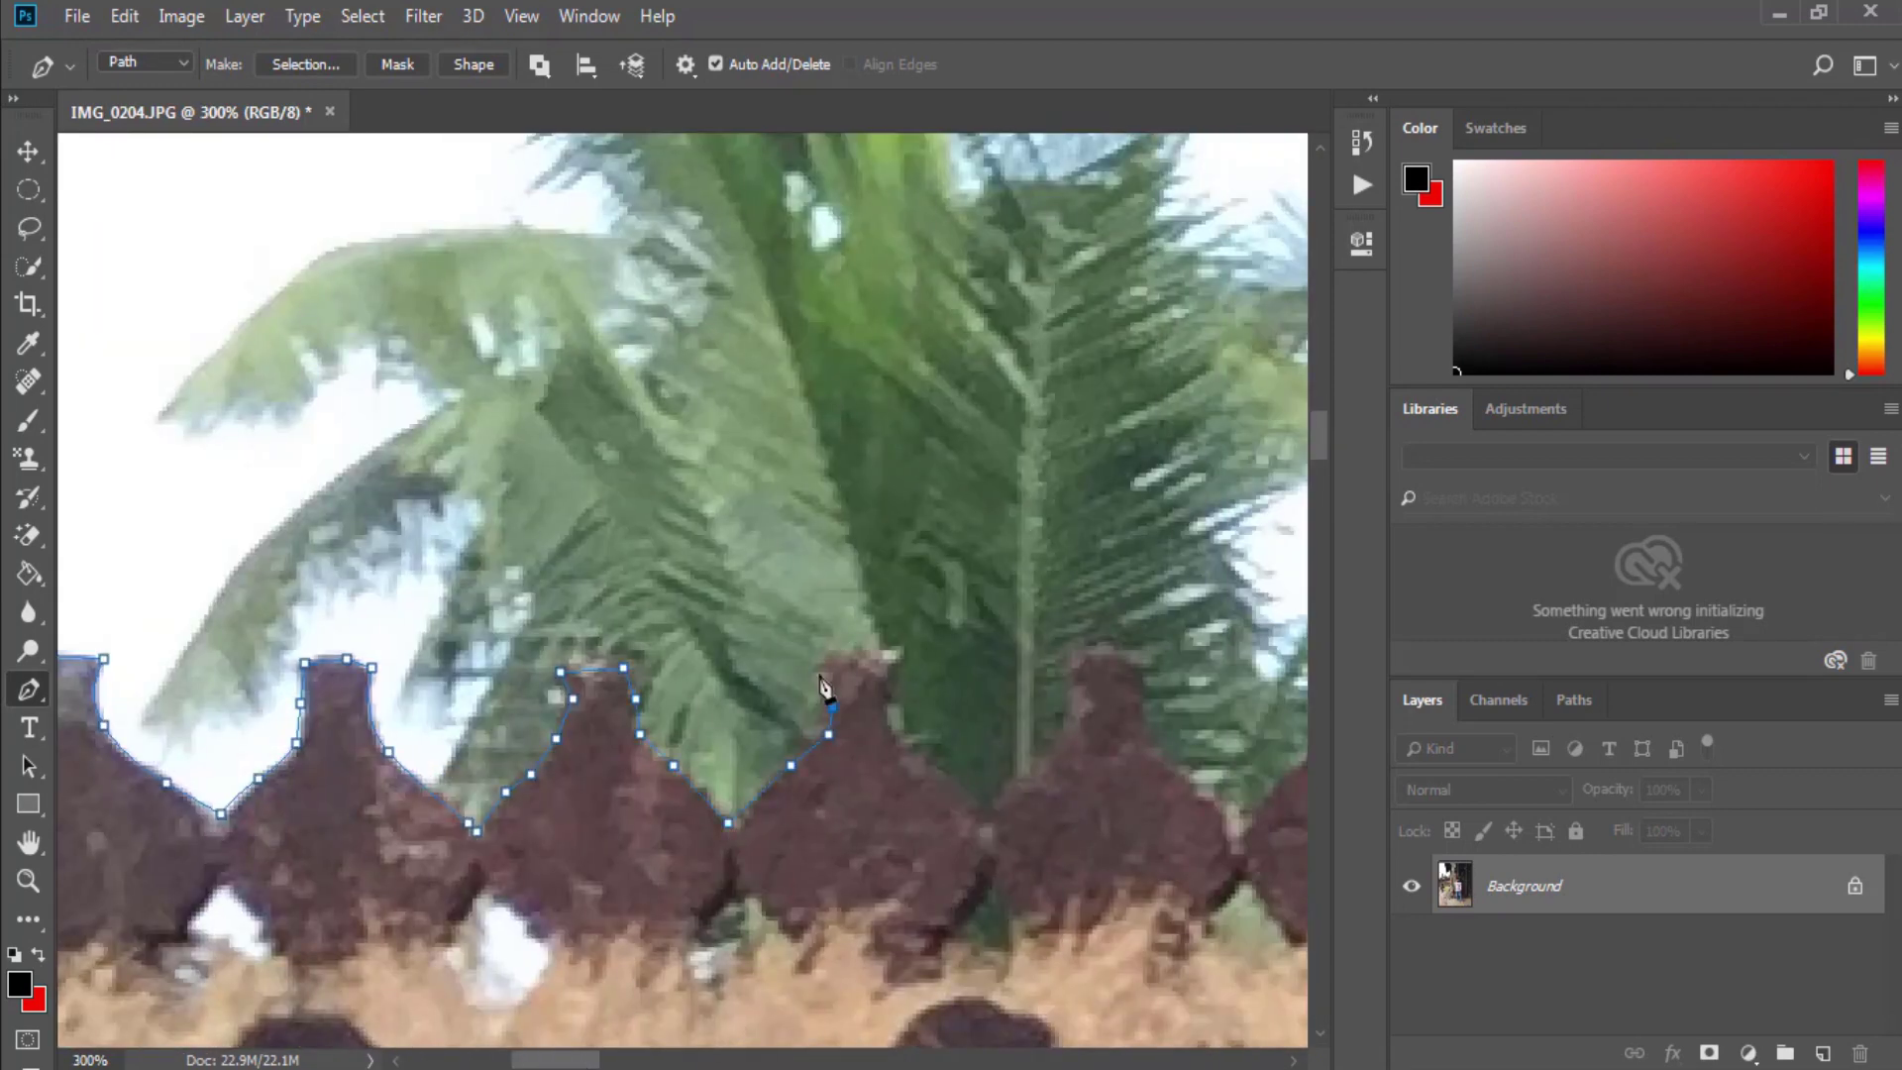
{"action": "left_click_drag", "start_coordinate": [1139, 674], "coordinate": [527, 674]}
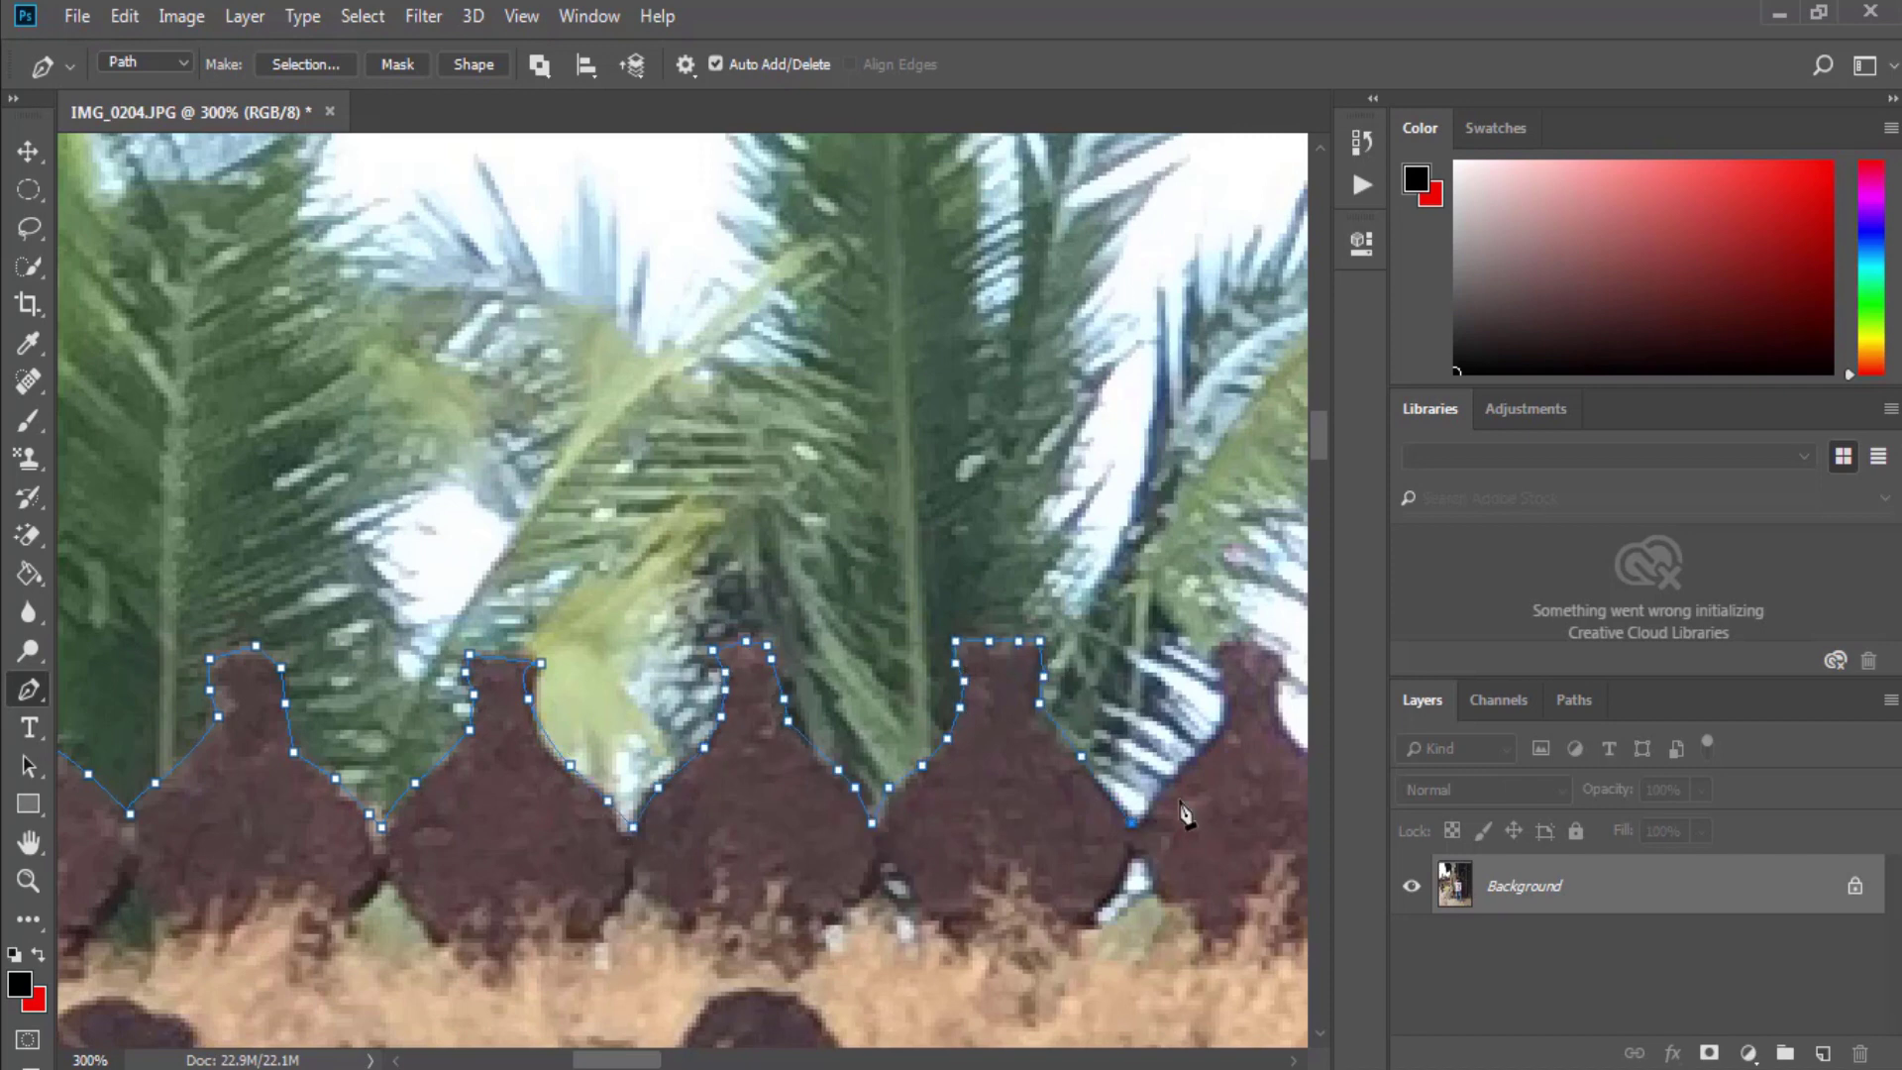
- Continue the Pen path over the remaining wall peaks
{"action": "left_click", "coordinate": [1186, 760]}
{"action": "left_click", "coordinate": [1224, 734]}
{"action": "left_click", "coordinate": [1212, 684]}
{"action": "left_click", "coordinate": [1215, 646]}
{"action": "left_click_drag", "start_coordinate": [1217, 698], "coordinate": [575, 699]}
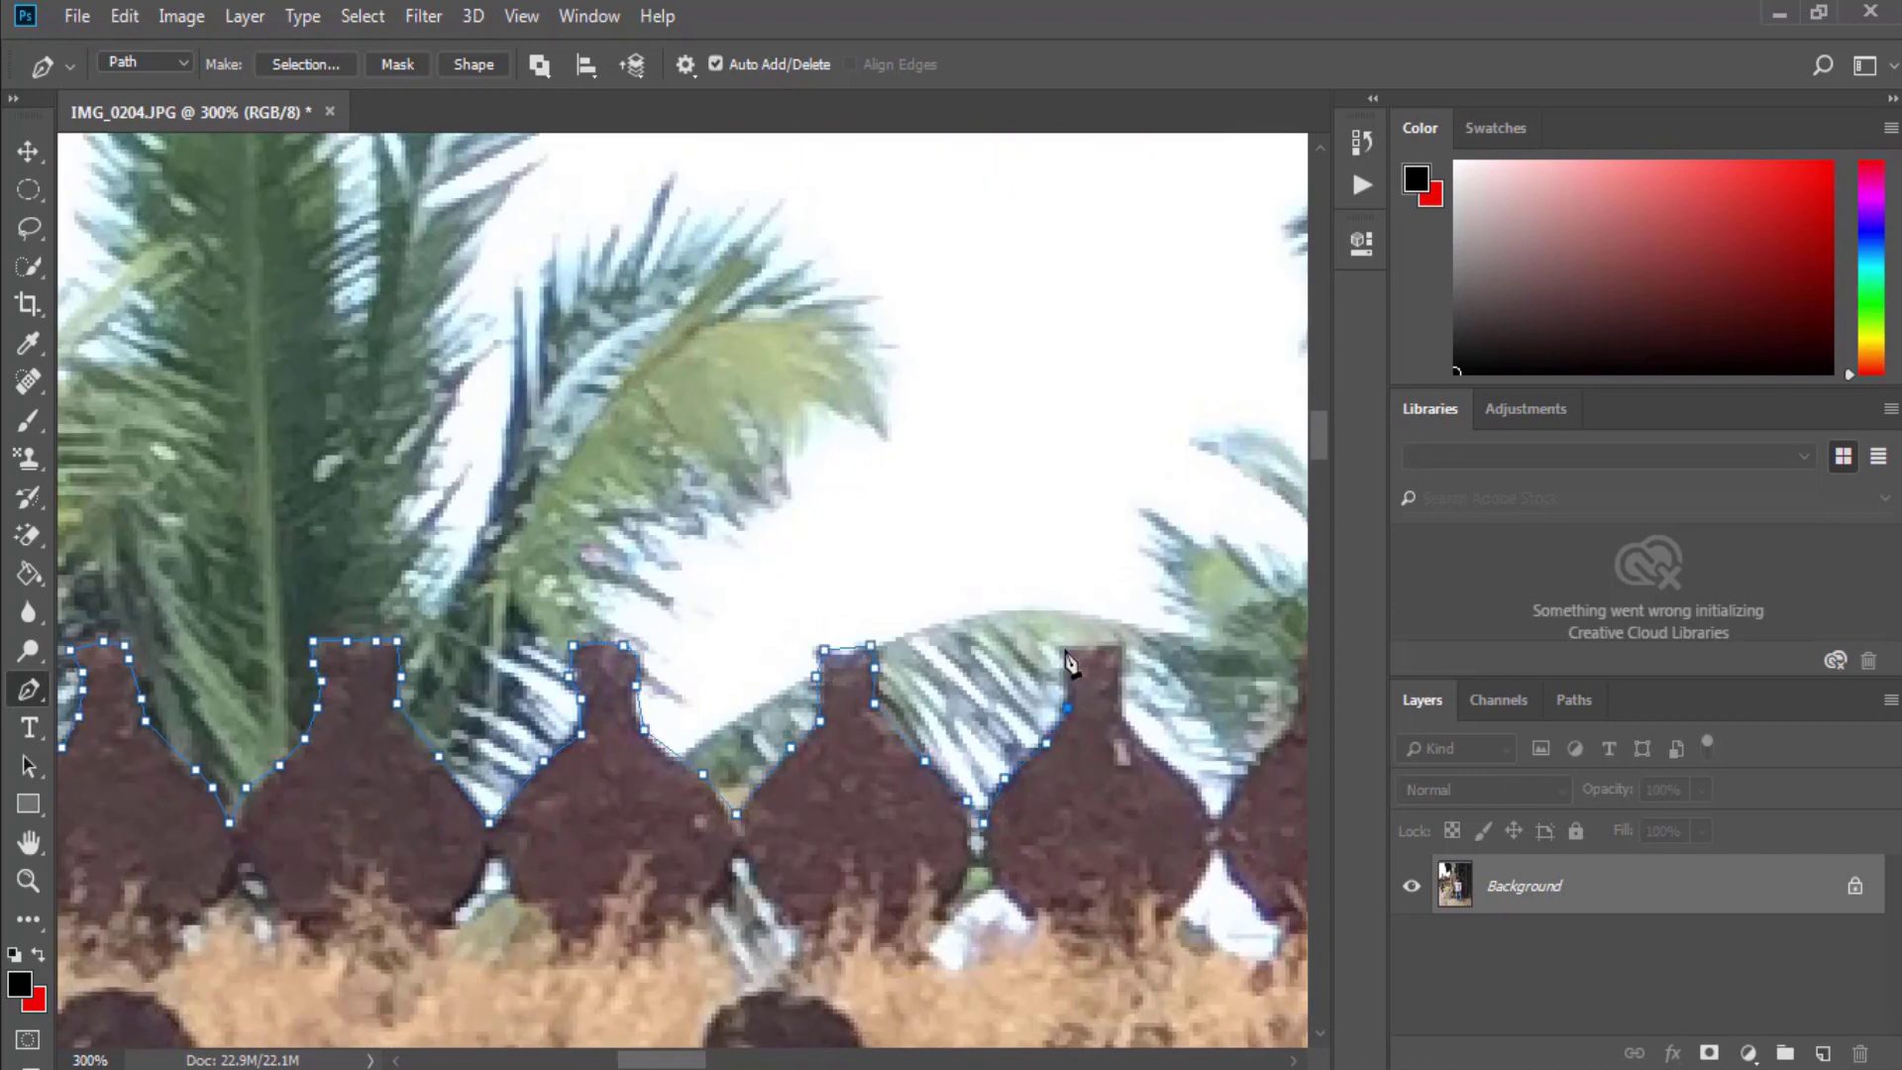
{"action": "left_click_drag", "start_coordinate": [684, 1060], "coordinate": [732, 1060]}
{"action": "left_click", "coordinate": [755, 755]}
{"action": "left_click", "coordinate": [790, 731]}
{"action": "left_click", "coordinate": [797, 694]}
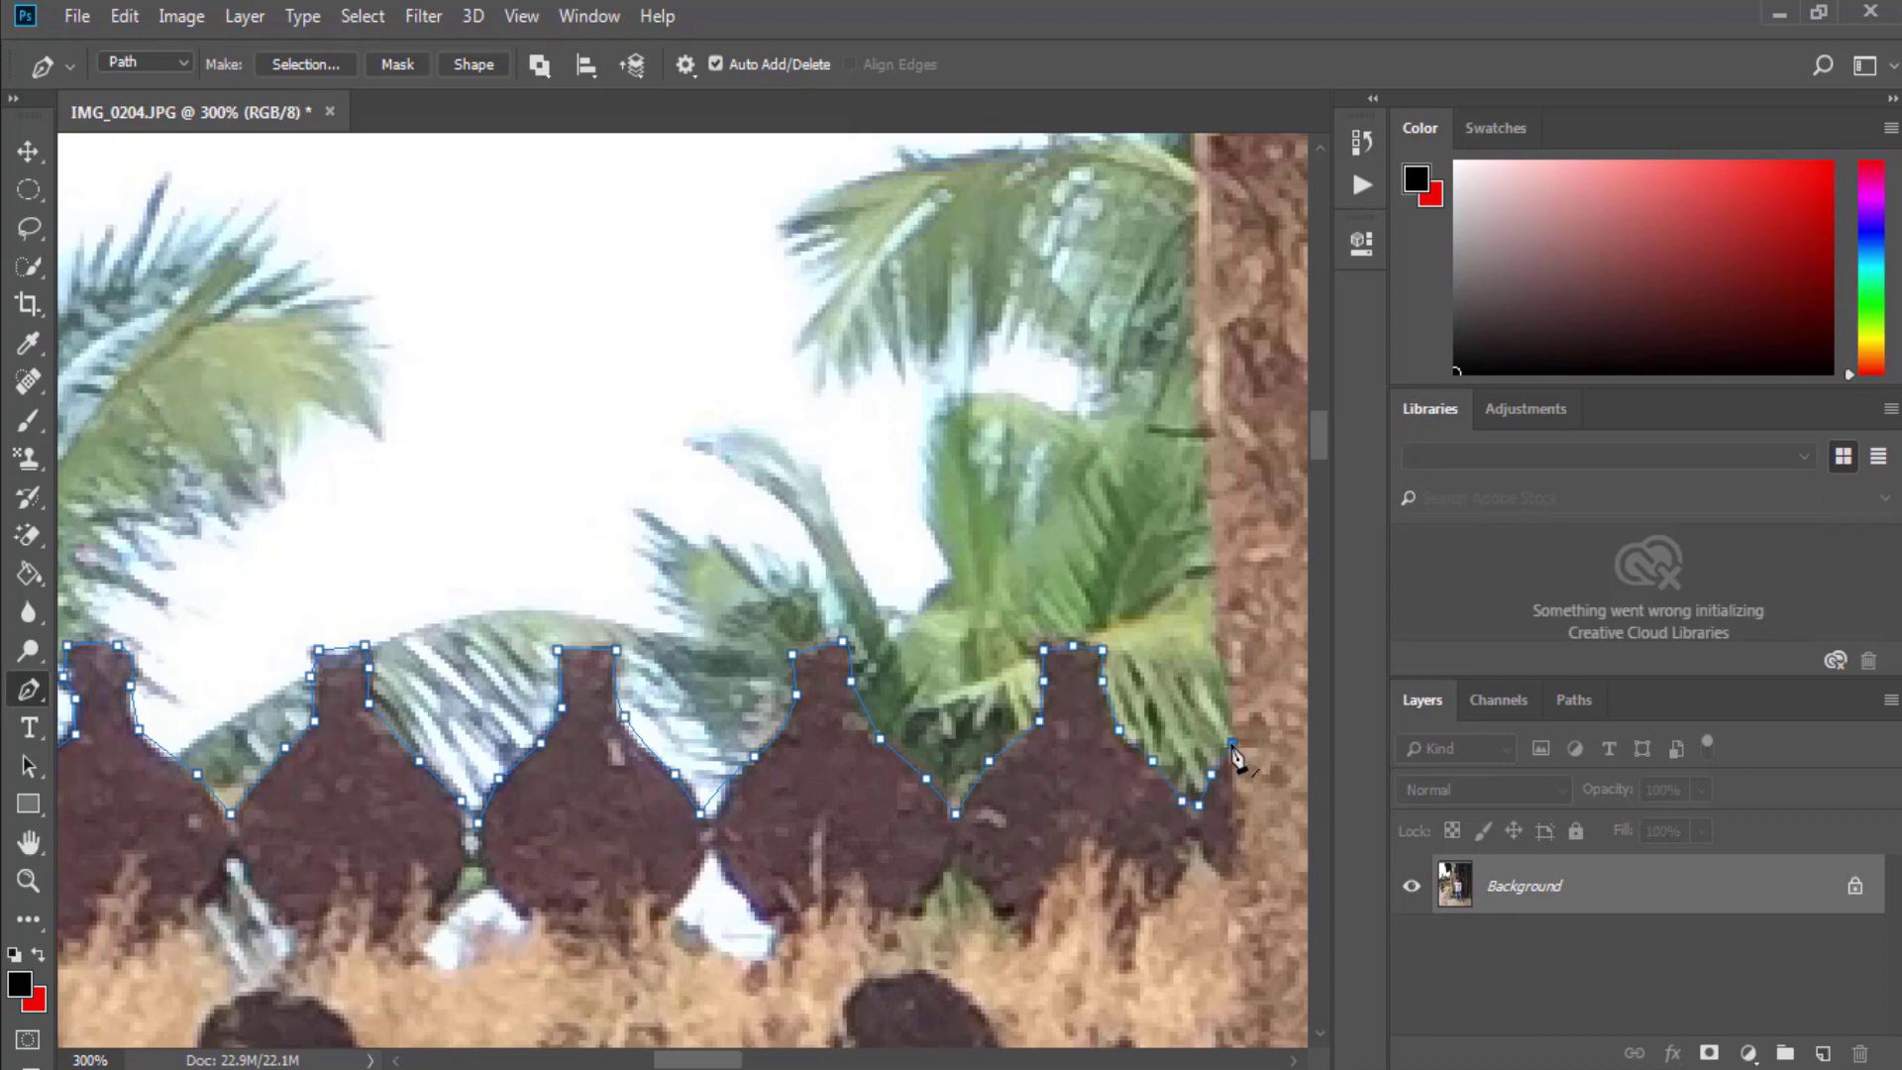
- Extend the path up the pillar's edge and along the roof edge
{"action": "scroll", "coordinate": [1234, 758], "scroll_direction": "up", "scroll_amount": 5}
{"action": "scroll", "coordinate": [1189, 594], "scroll_direction": "up", "scroll_amount": 5}
{"action": "left_click", "coordinate": [1153, 568]}
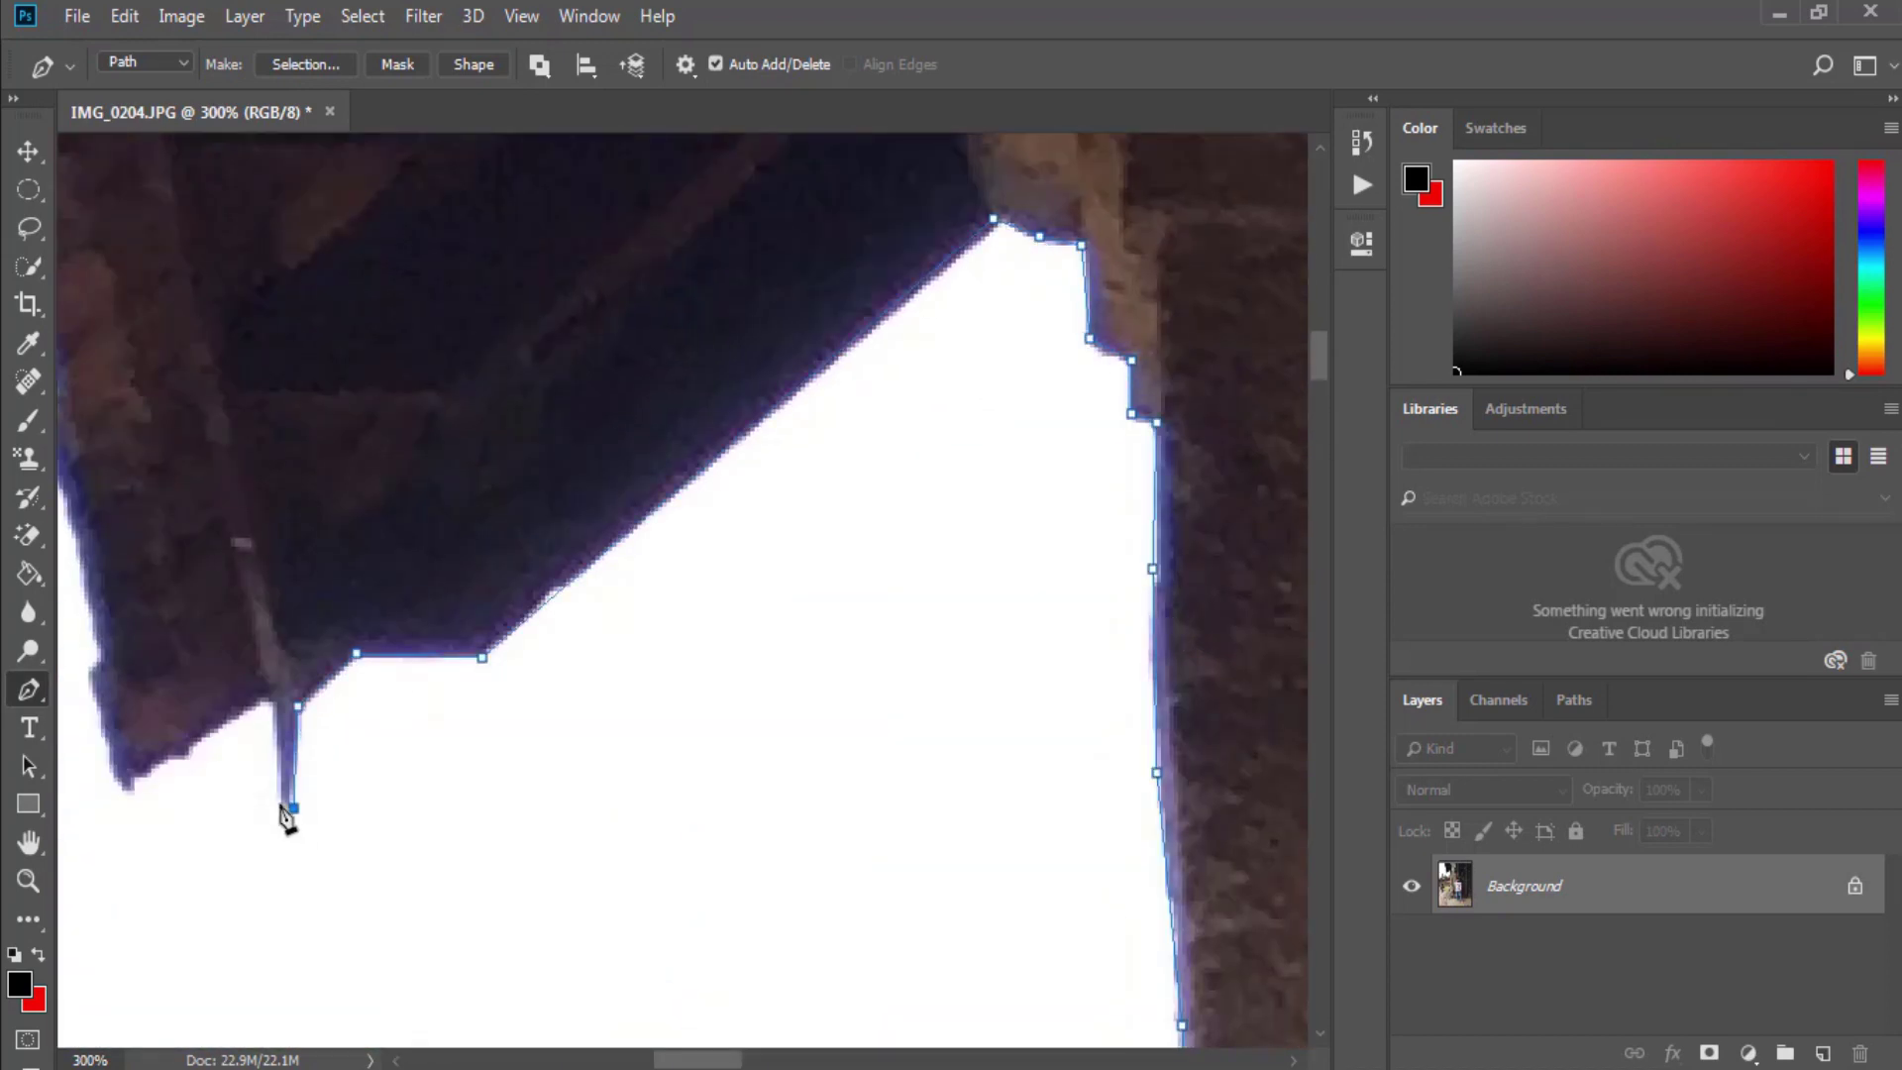
{"action": "scroll", "coordinate": [286, 817], "scroll_direction": "left", "scroll_amount": 5}
{"action": "scroll", "coordinate": [514, 545], "scroll_direction": "up", "scroll_amount": 5}
{"action": "left_click", "coordinate": [513, 590]}
{"action": "scroll", "coordinate": [421, 637], "scroll_direction": "up", "scroll_amount": 5}
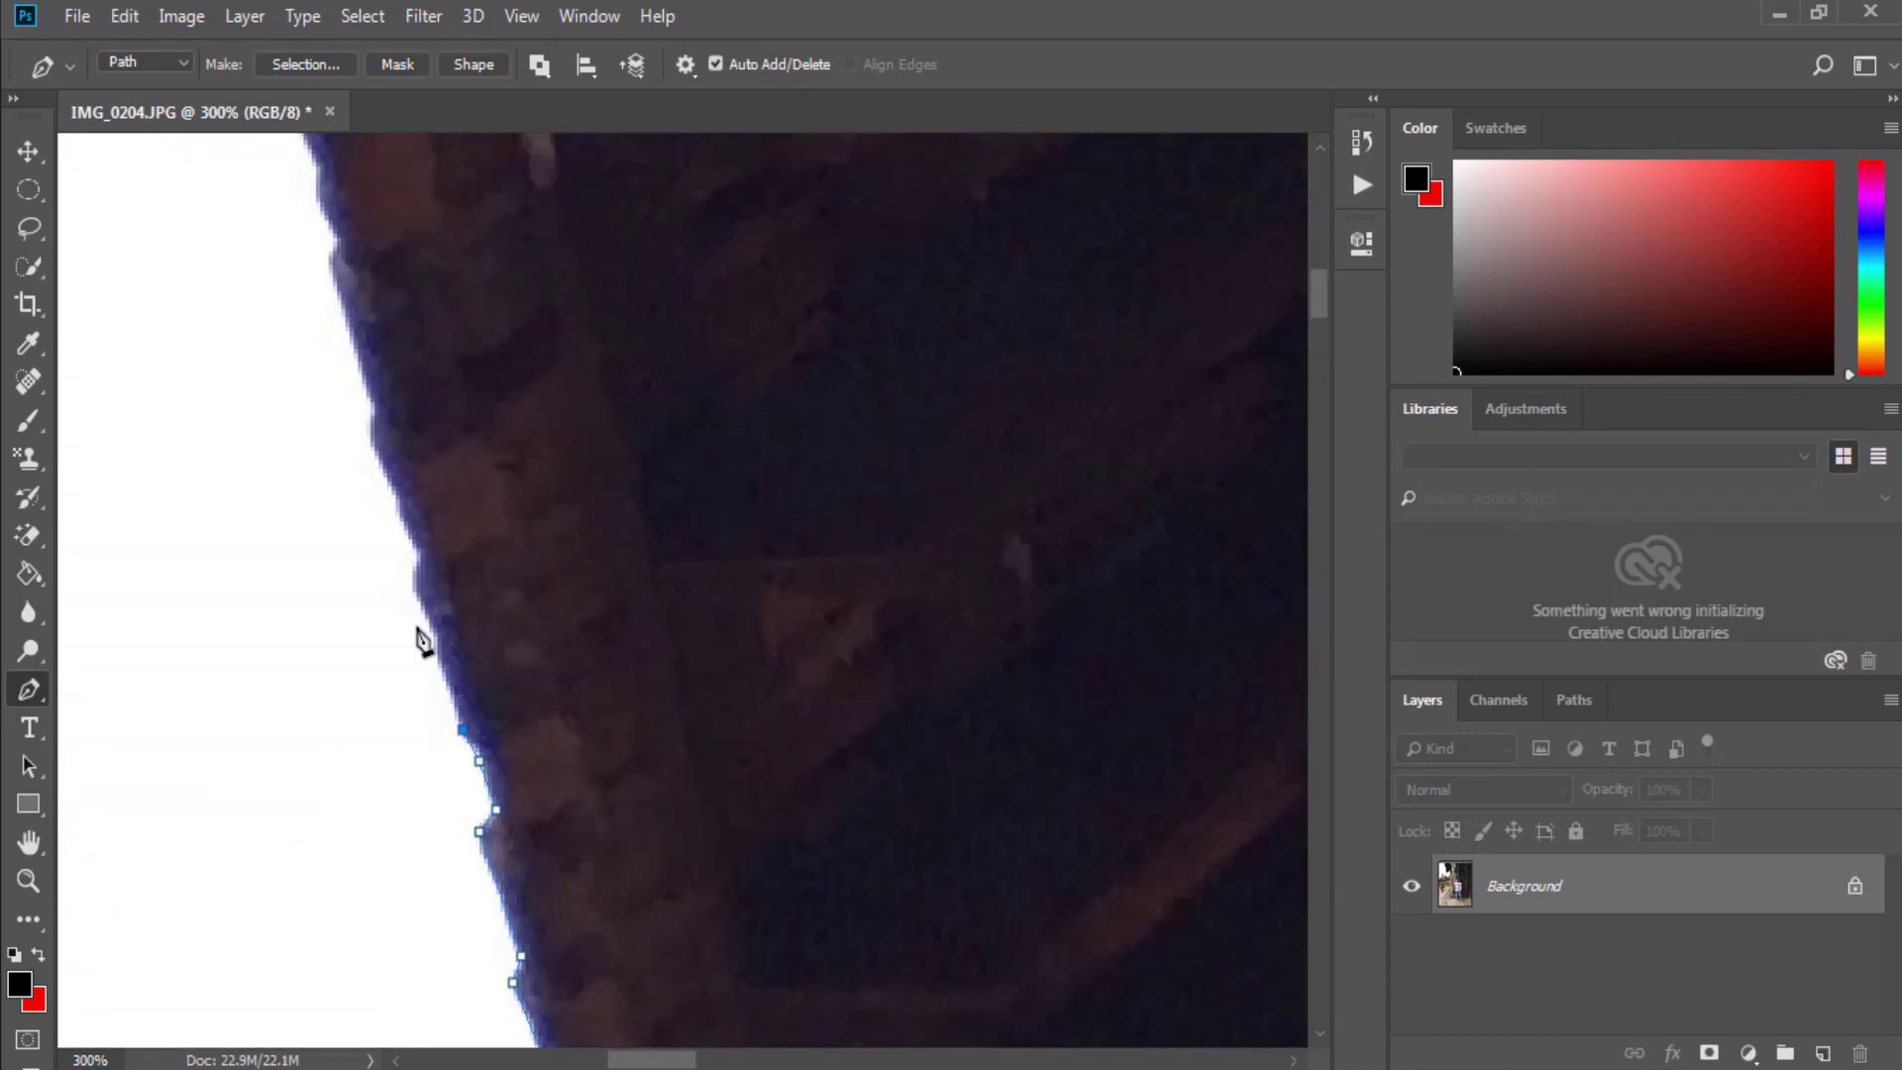
{"action": "scroll", "coordinate": [340, 438], "scroll_direction": "up", "scroll_amount": 5}
{"action": "scroll", "coordinate": [243, 451], "scroll_direction": "up", "scroll_amount": 5}
{"action": "left_click", "coordinate": [238, 446]}
{"action": "scroll", "coordinate": [176, 367], "scroll_direction": "up", "scroll_amount": 5}
{"action": "scroll", "coordinate": [437, 615], "scroll_direction": "left", "scroll_amount": 5}
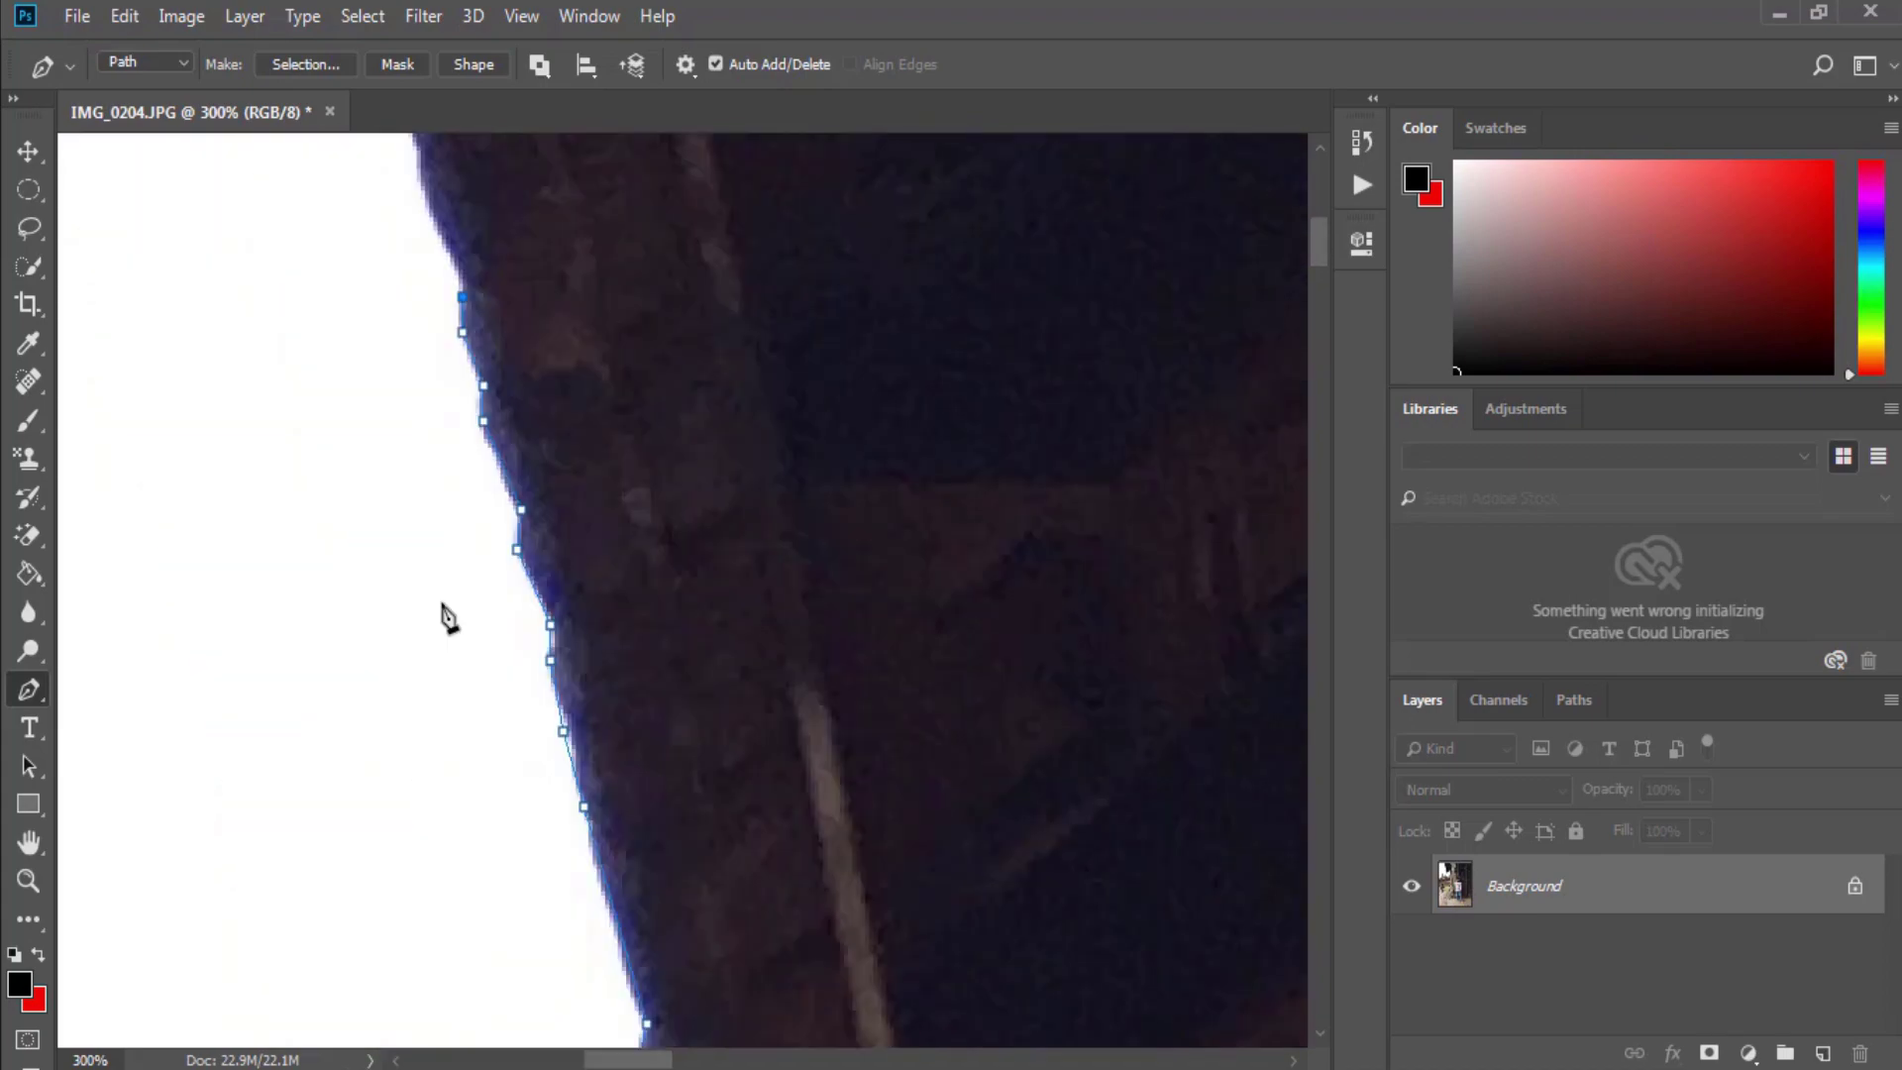
{"action": "scroll", "coordinate": [391, 446], "scroll_direction": "up", "scroll_amount": 5}
{"action": "scroll", "coordinate": [502, 461], "scroll_direction": "down", "scroll_amount": 7}
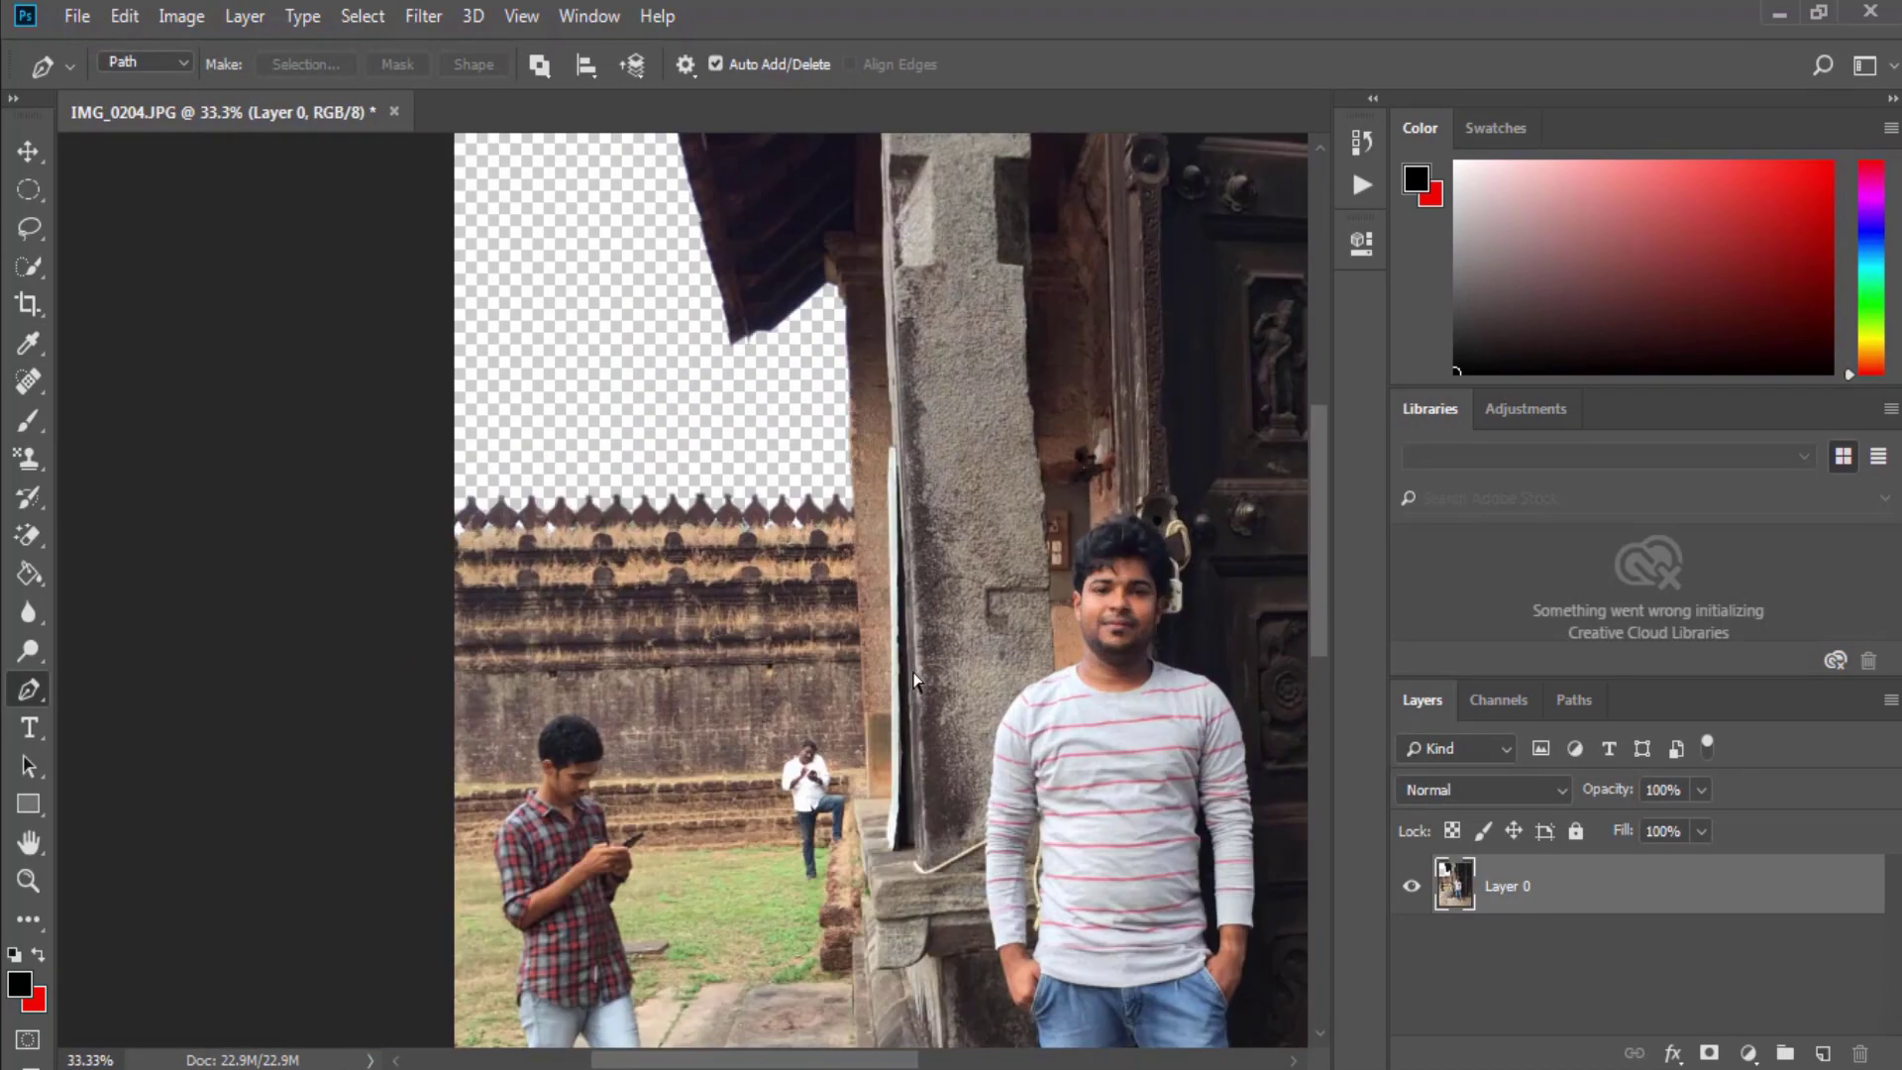
- Make a rectangular marquee selection near the man and move it
{"action": "scroll", "coordinate": [915, 680], "scroll_direction": "up", "scroll_amount": 4}
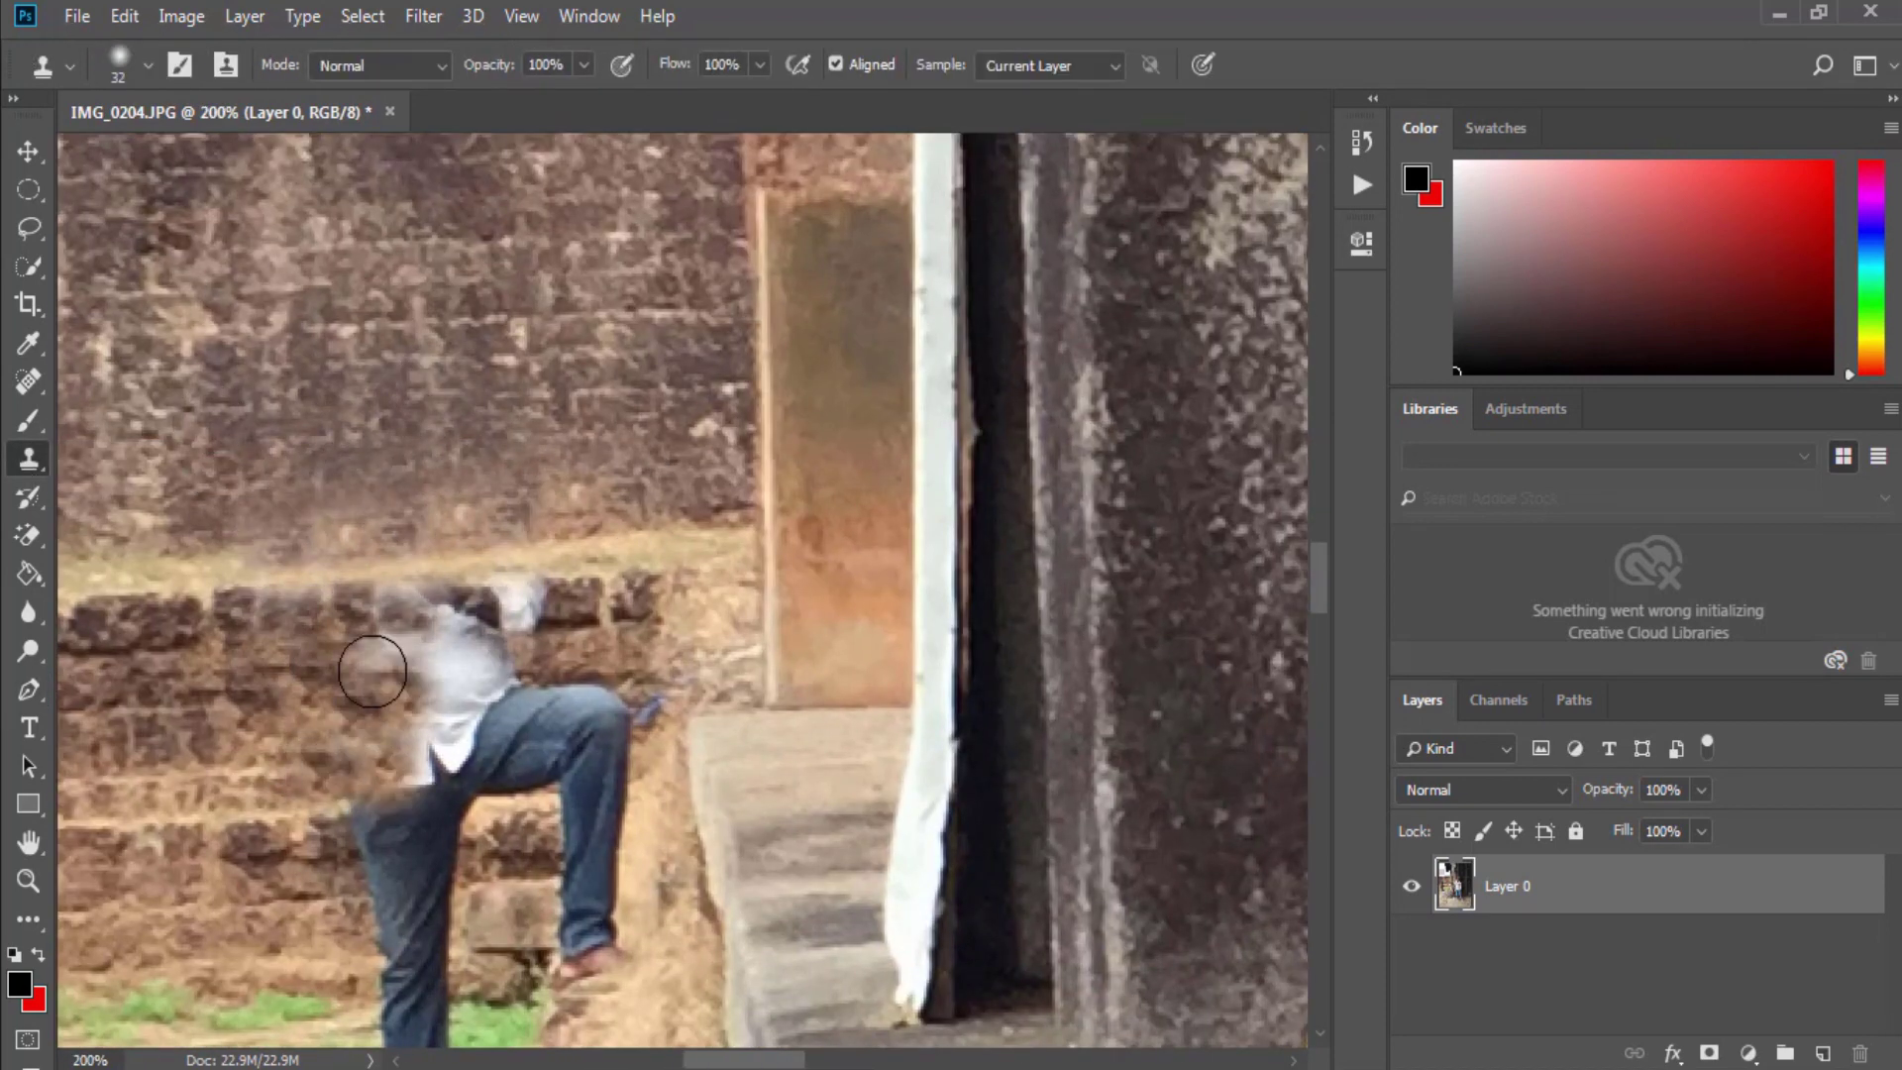
{"action": "scroll", "coordinate": [453, 734], "scroll_direction": "up", "scroll_amount": 2}
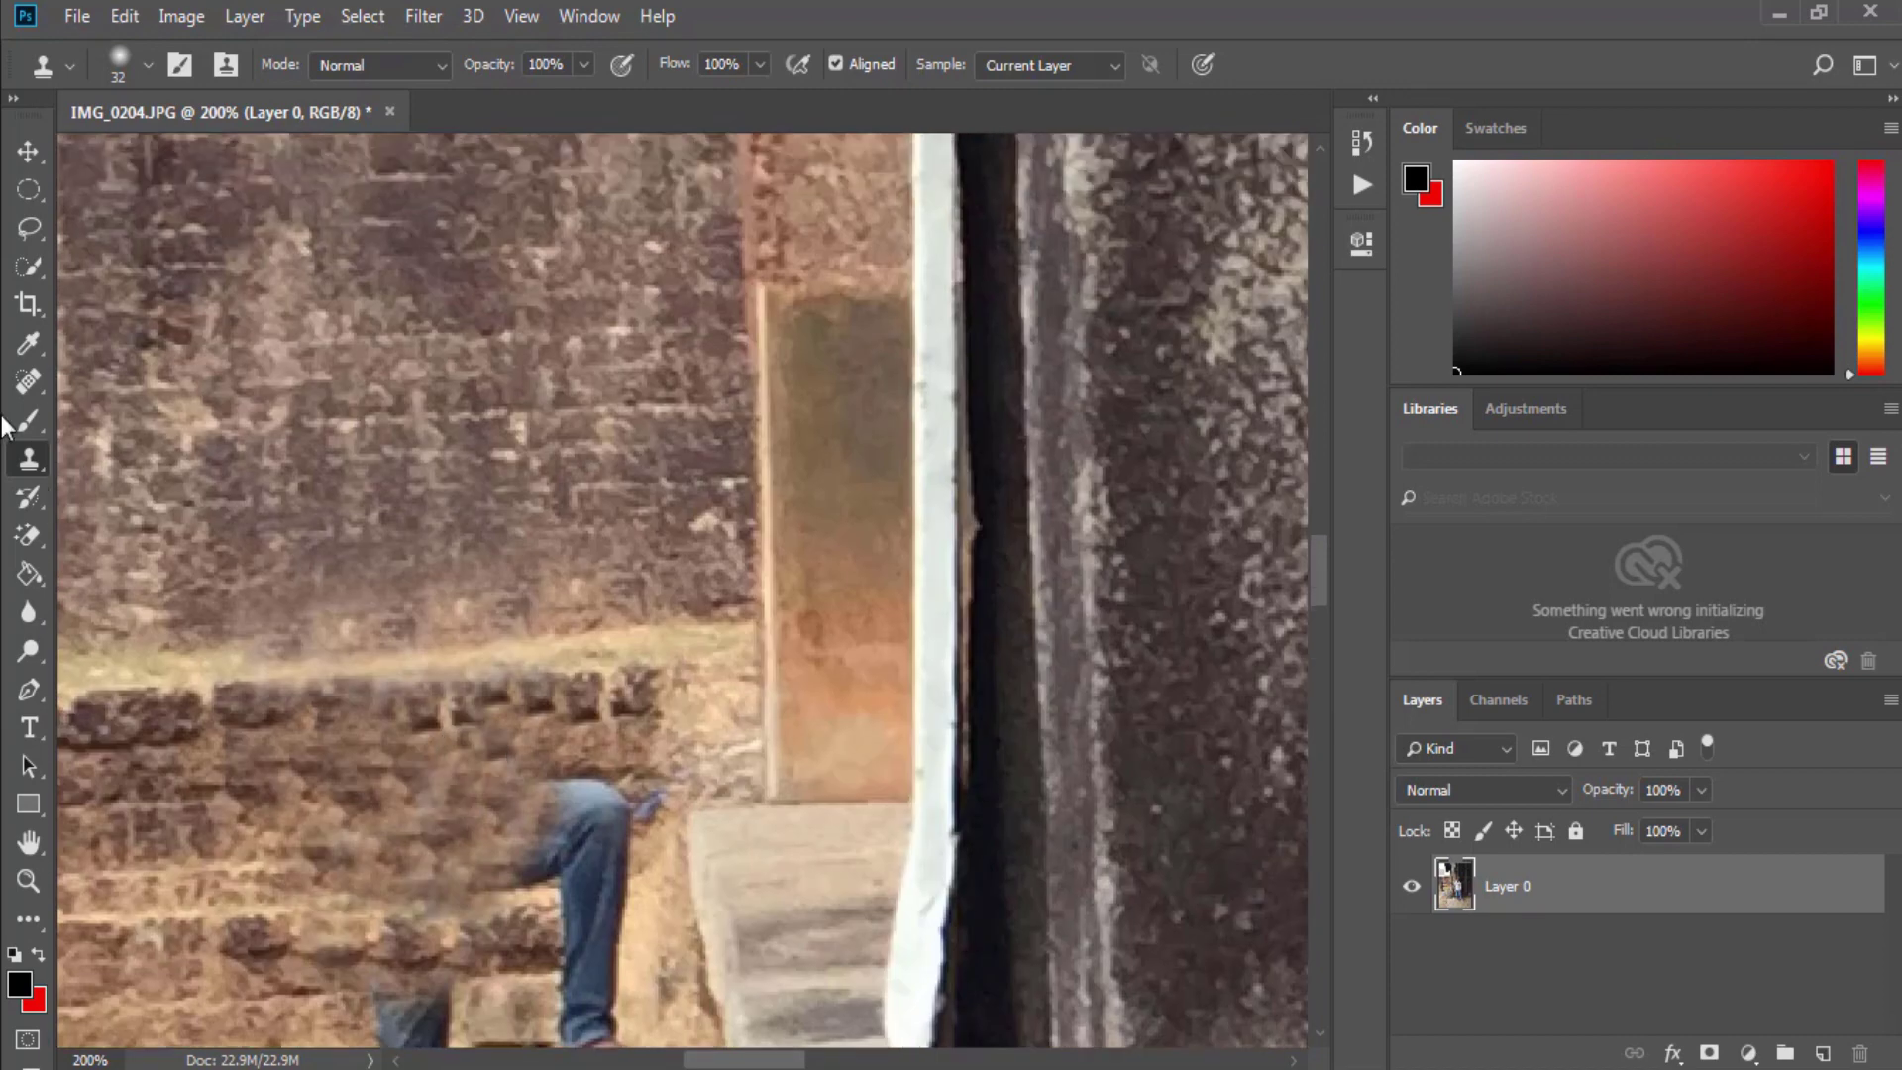
{"action": "key", "text": "m"}
{"action": "left_click_drag", "start_coordinate": [310, 444], "coordinate": [577, 604]}
{"action": "key", "text": "v"}
{"action": "left_click_drag", "start_coordinate": [462, 540], "coordinate": [517, 825]}
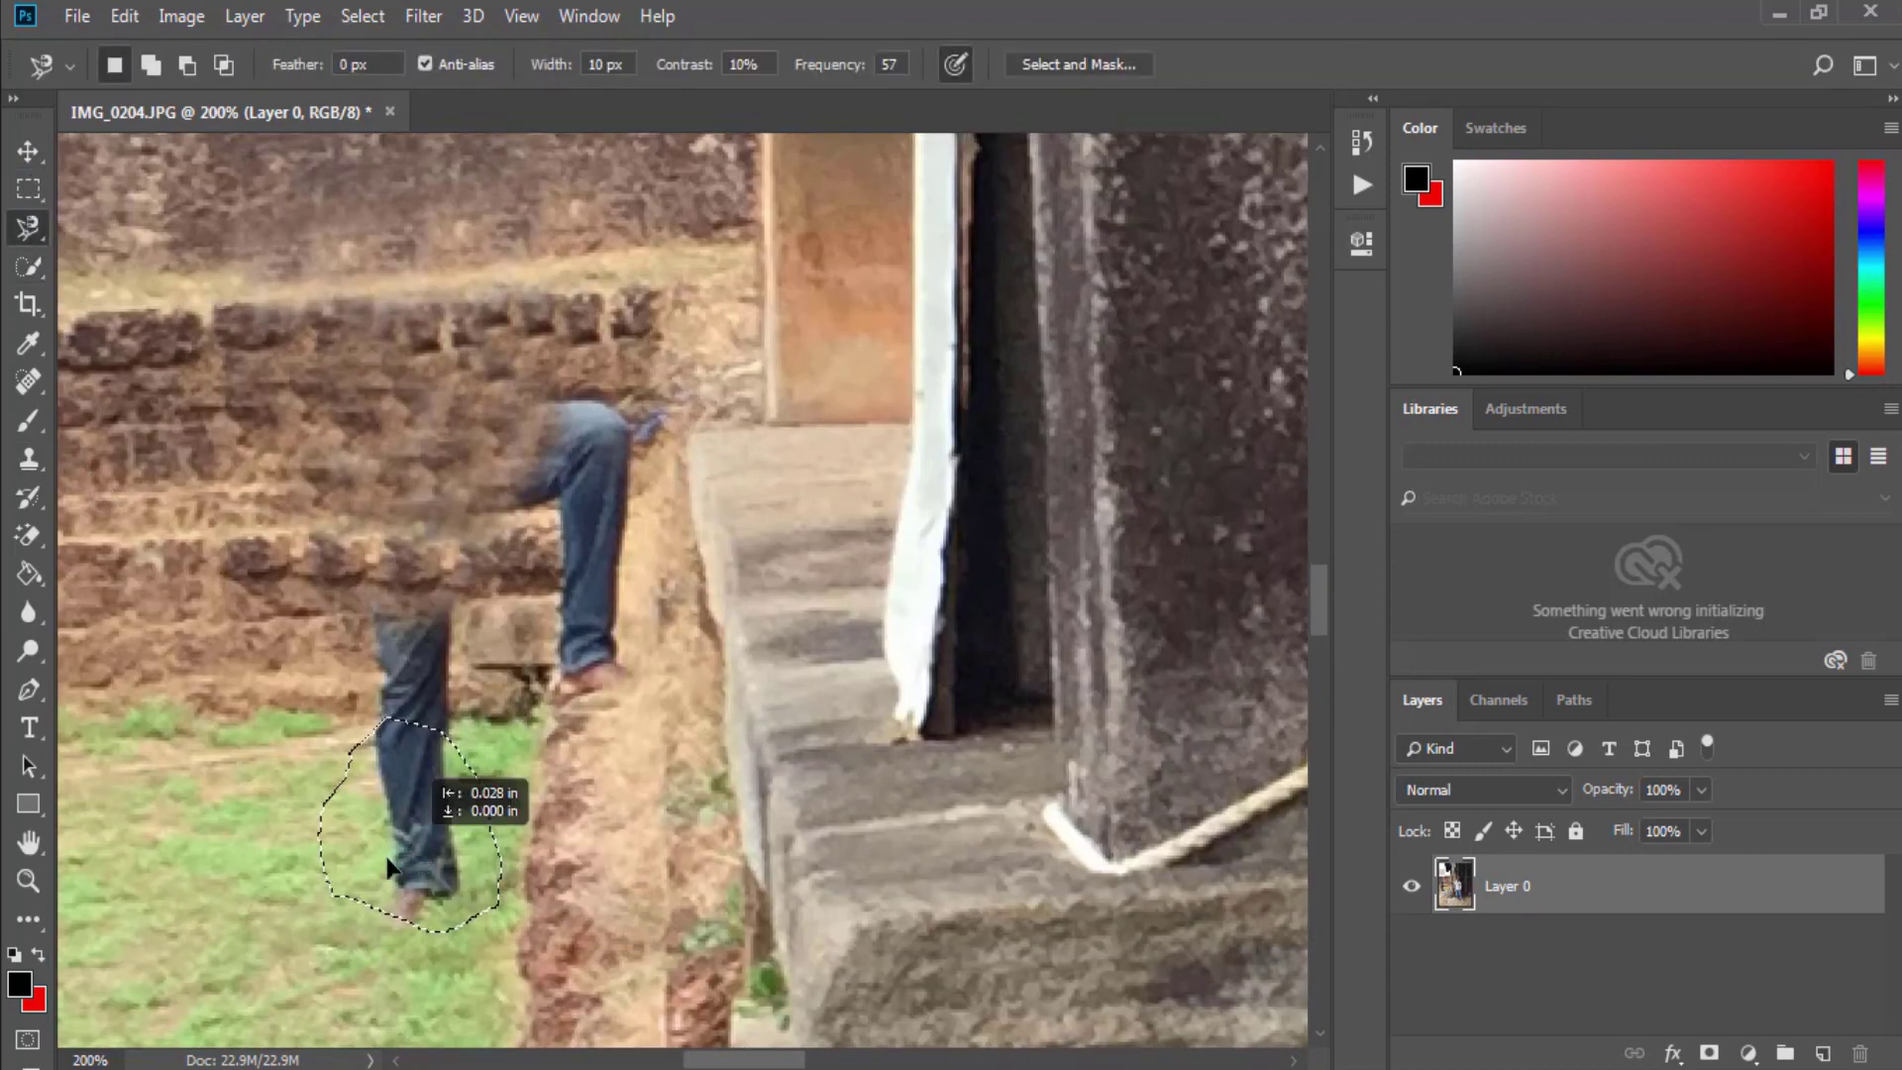
- Patch the man's lower and remaining legs with nearby grass and wall
{"action": "left_click_drag", "start_coordinate": [389, 867], "coordinate": [226, 904]}
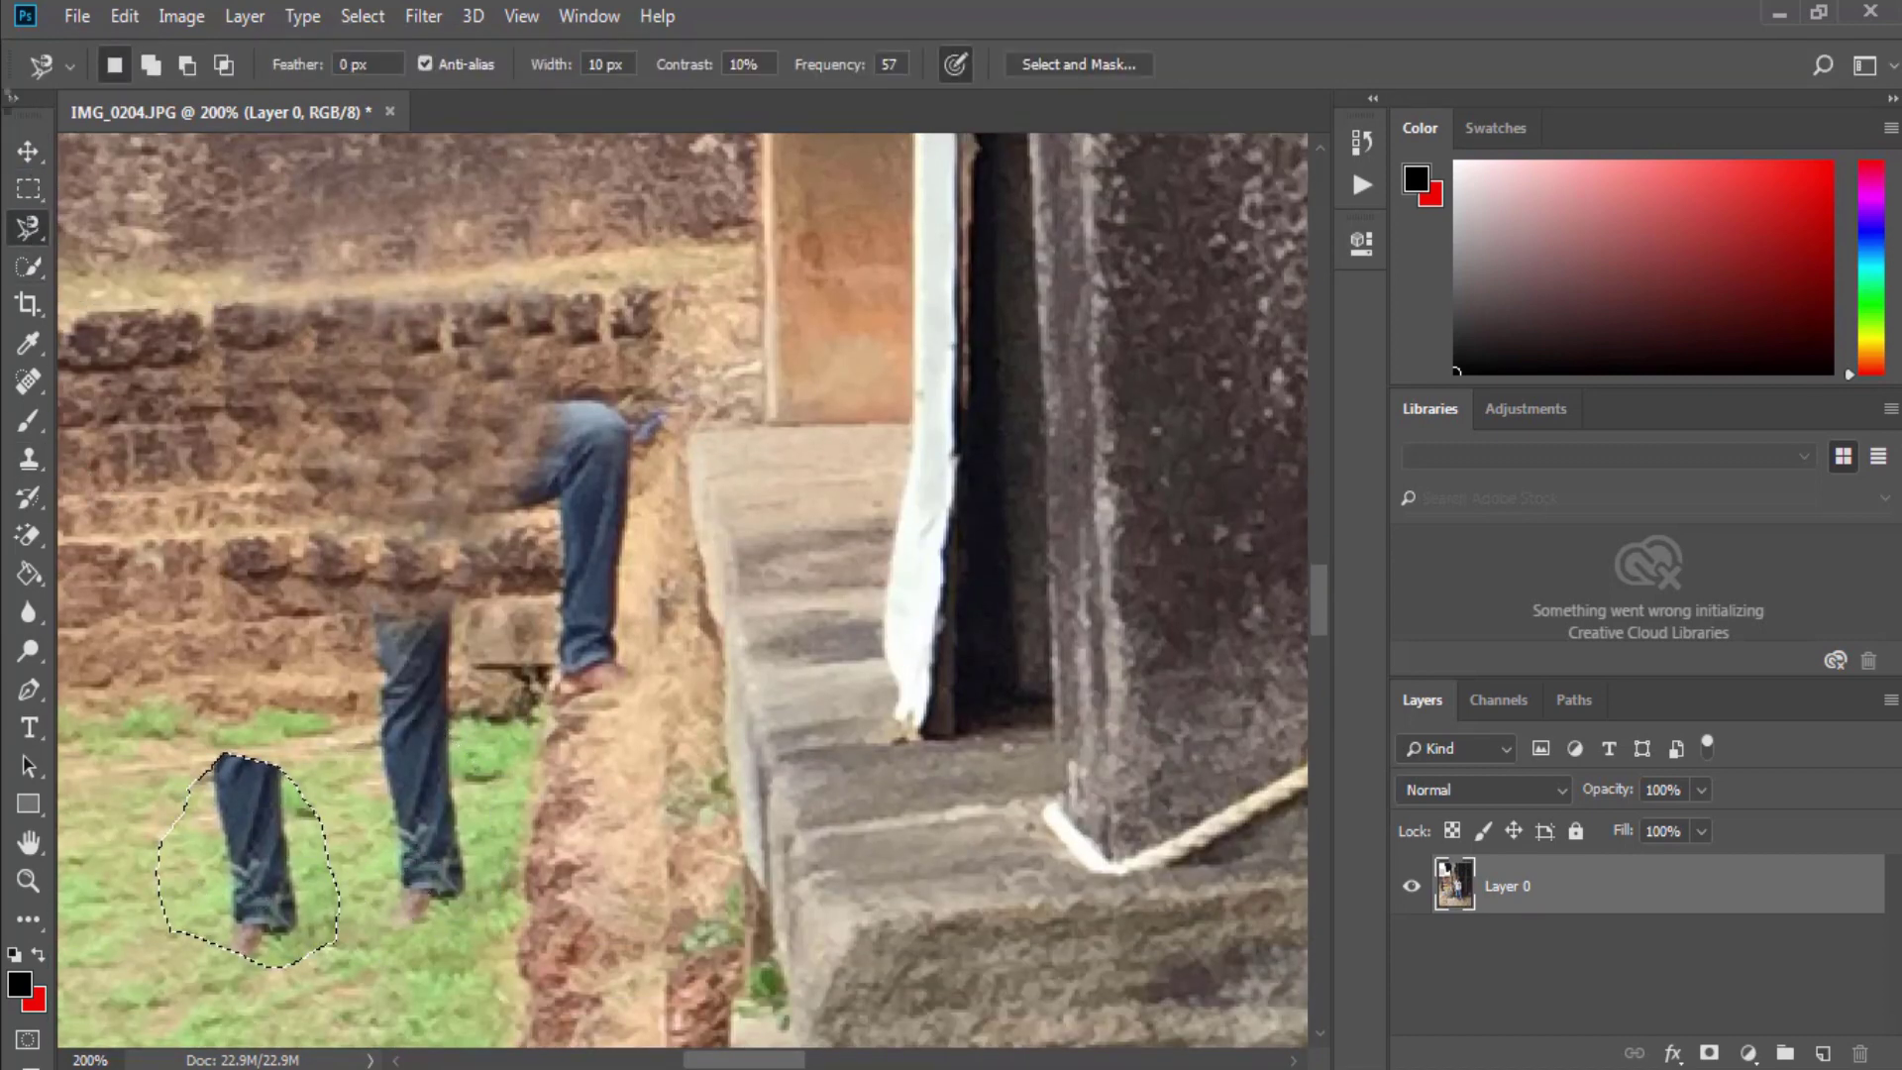
{"action": "right_click", "coordinate": [28, 382]}
{"action": "left_click", "coordinate": [178, 434]}
{"action": "mouse_move", "coordinate": [416, 713]}
{"action": "left_mouse_down"}
{"action": "mouse_move", "coordinate": [501, 906]}
{"action": "mouse_move", "coordinate": [195, 940]}
{"action": "left_mouse_up"}
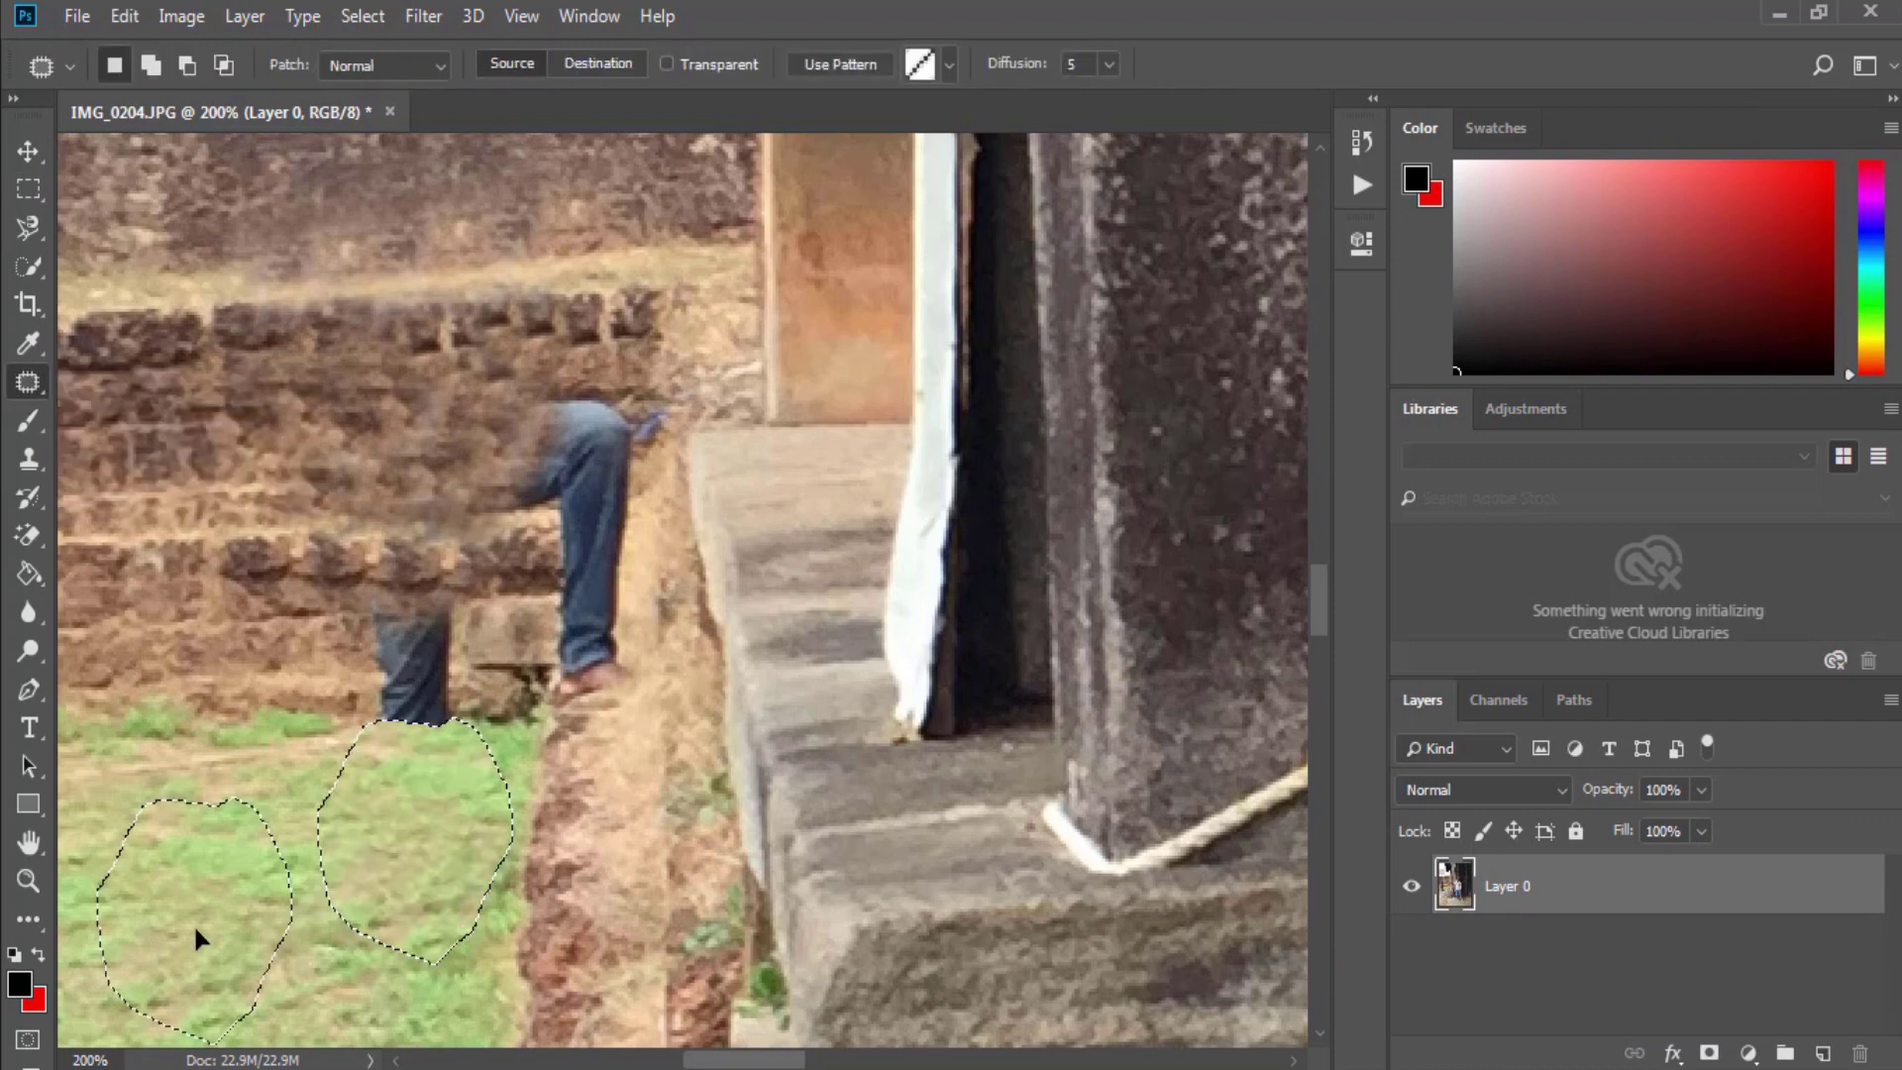
{"action": "left_click_drag", "start_coordinate": [337, 733], "coordinate": [317, 654]}
{"action": "left_click_drag", "start_coordinate": [406, 644], "coordinate": [204, 662]}
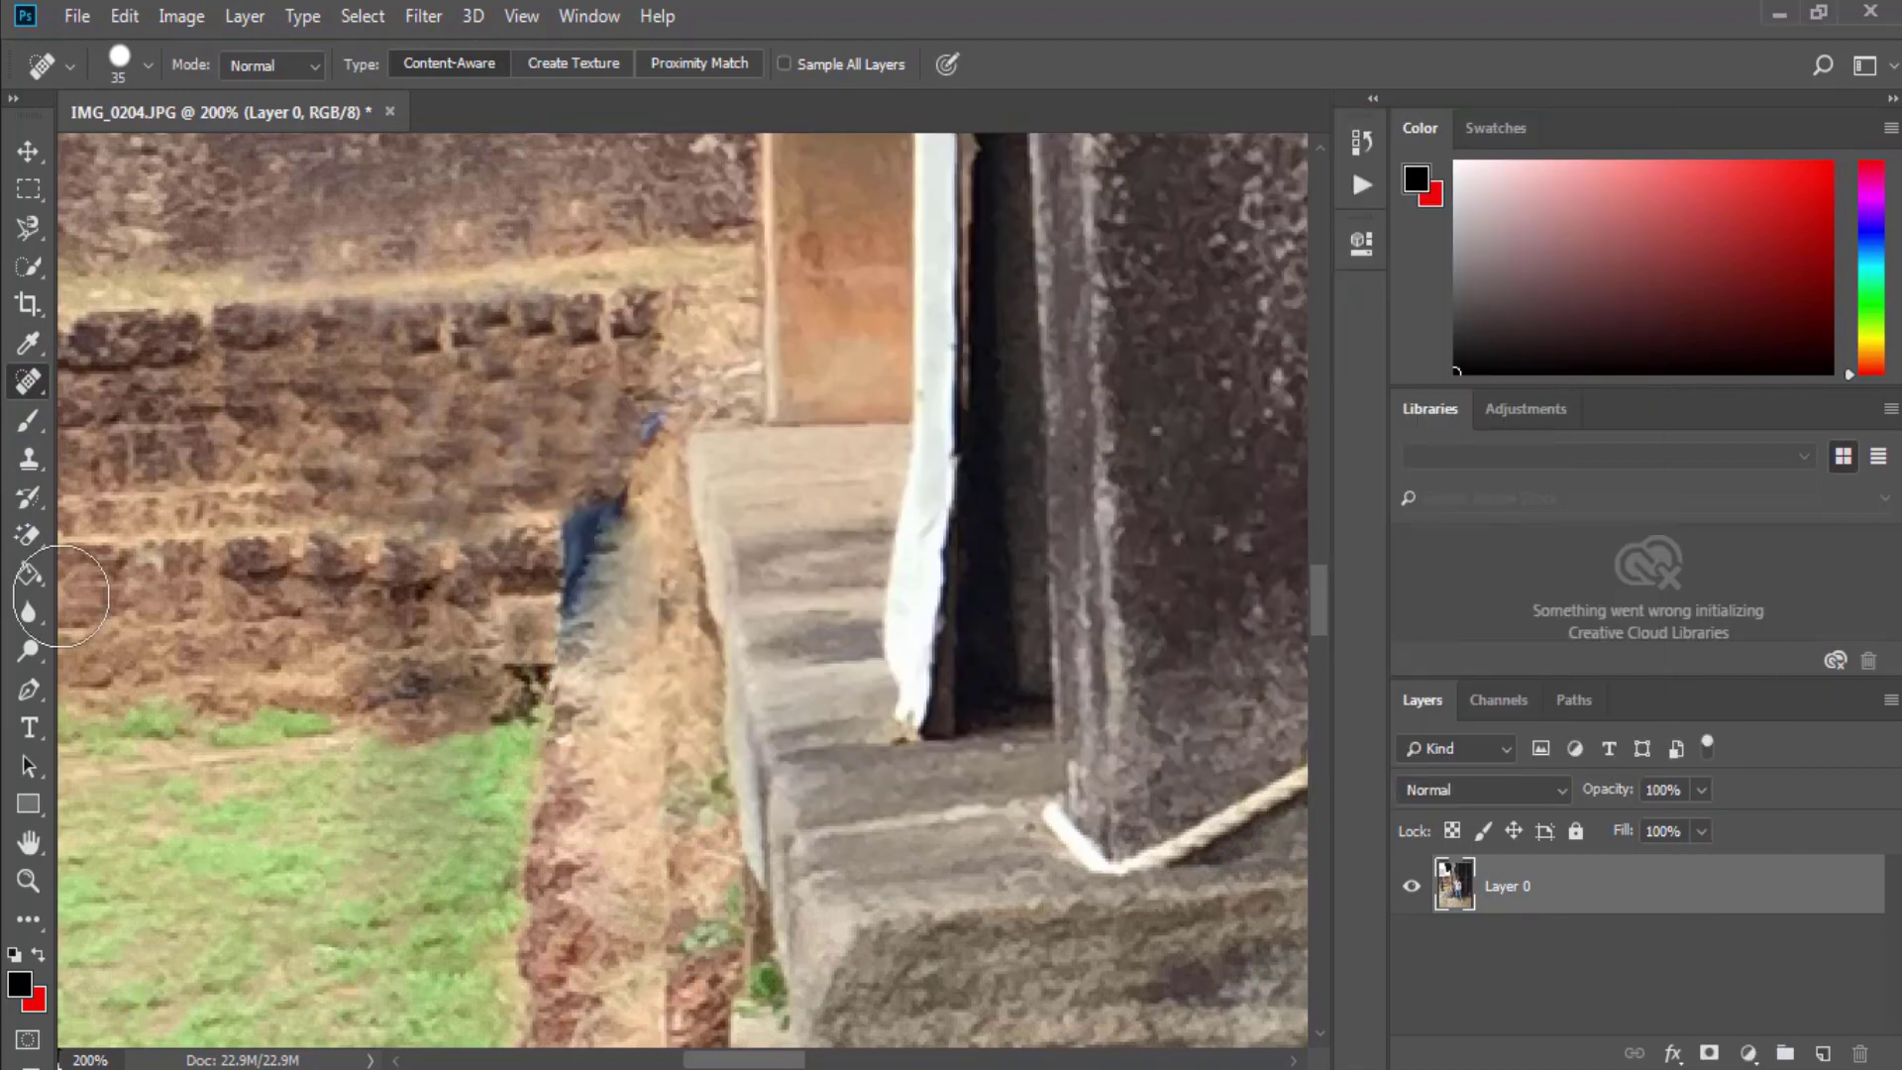
{"action": "left_click", "coordinate": [27, 459]}
- Paint wall texture over the man's head
{"action": "key", "text": "ctrl+0"}
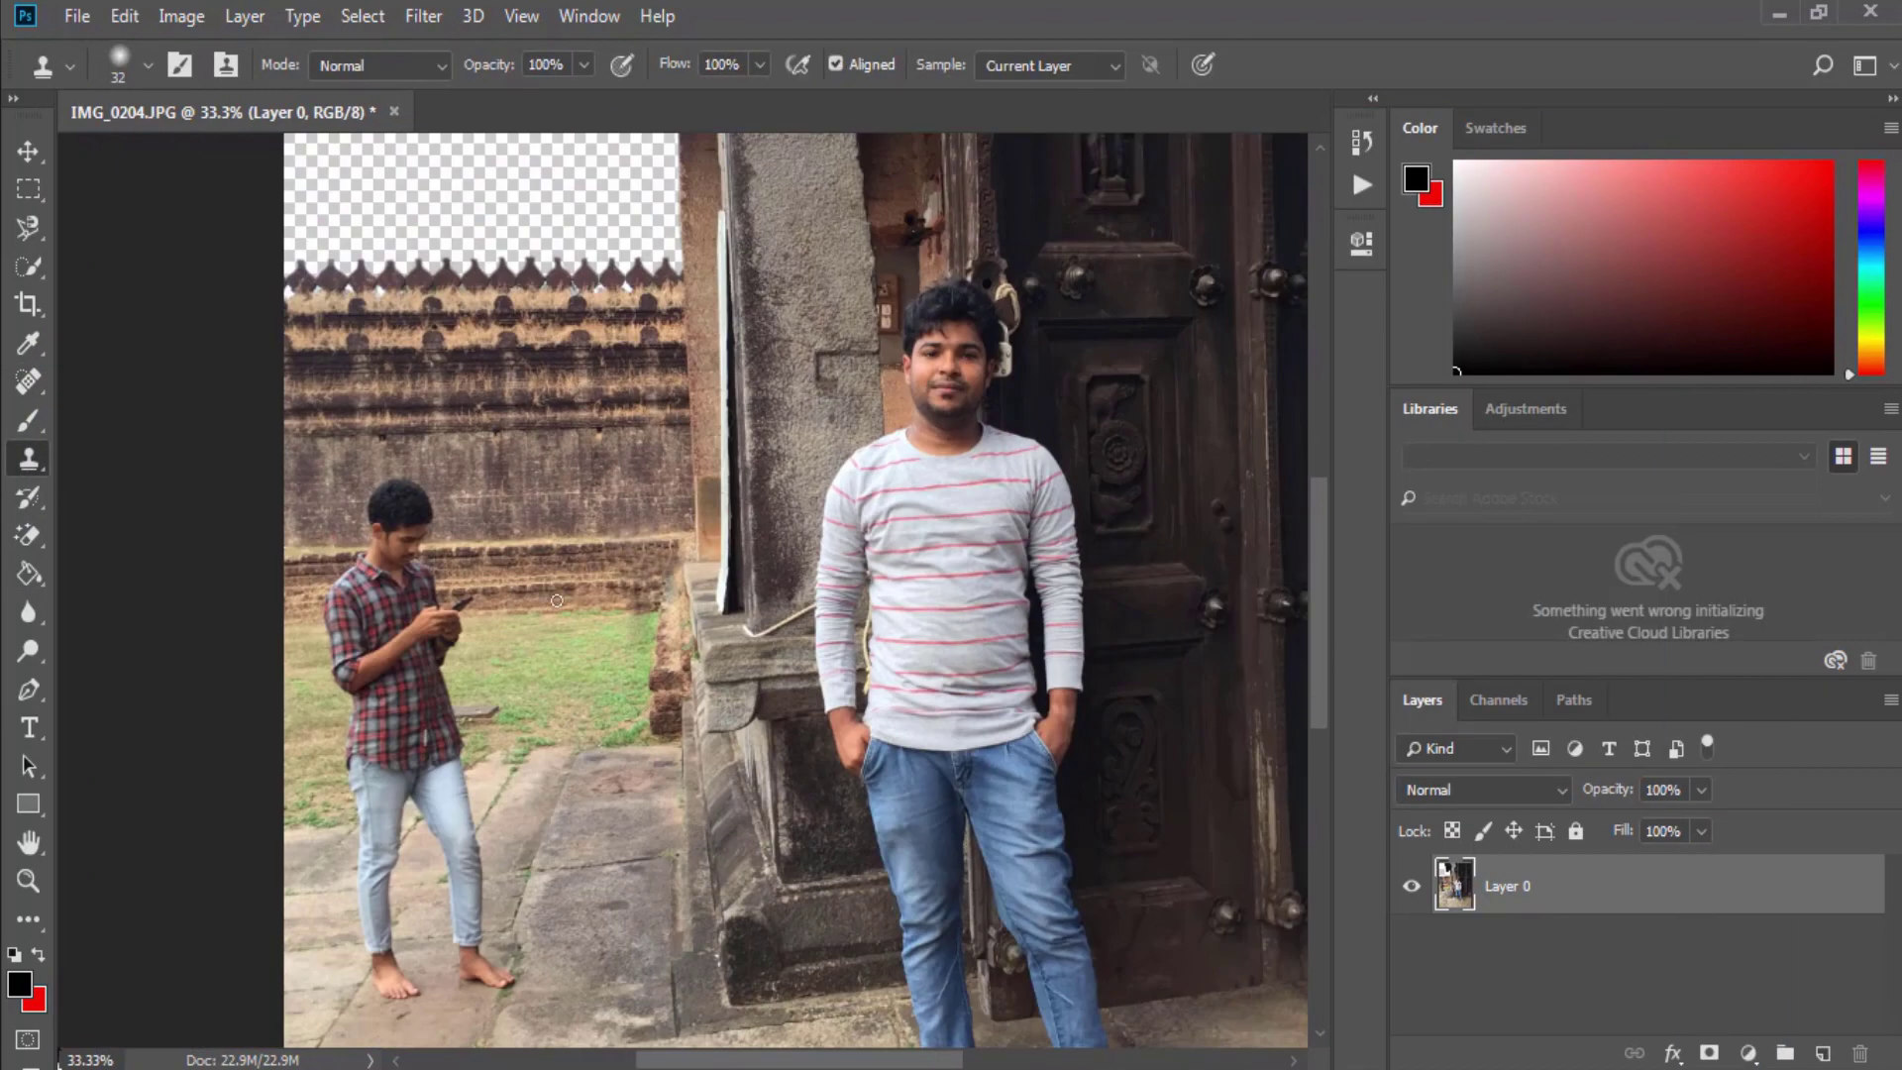
{"action": "scroll", "coordinate": [828, 480], "scroll_direction": "up", "scroll_amount": 5}
{"action": "right_click", "coordinate": [916, 365]}
{"action": "mouse_move", "coordinate": [916, 365]}
{"action": "left_mouse_down"}
{"action": "mouse_move", "coordinate": [426, 594]}
{"action": "mouse_move", "coordinate": [807, 679]}
{"action": "mouse_move", "coordinate": [305, 432]}
{"action": "left_mouse_up"}
{"action": "scroll", "coordinate": [306, 432], "scroll_direction": "down", "scroll_amount": 4}
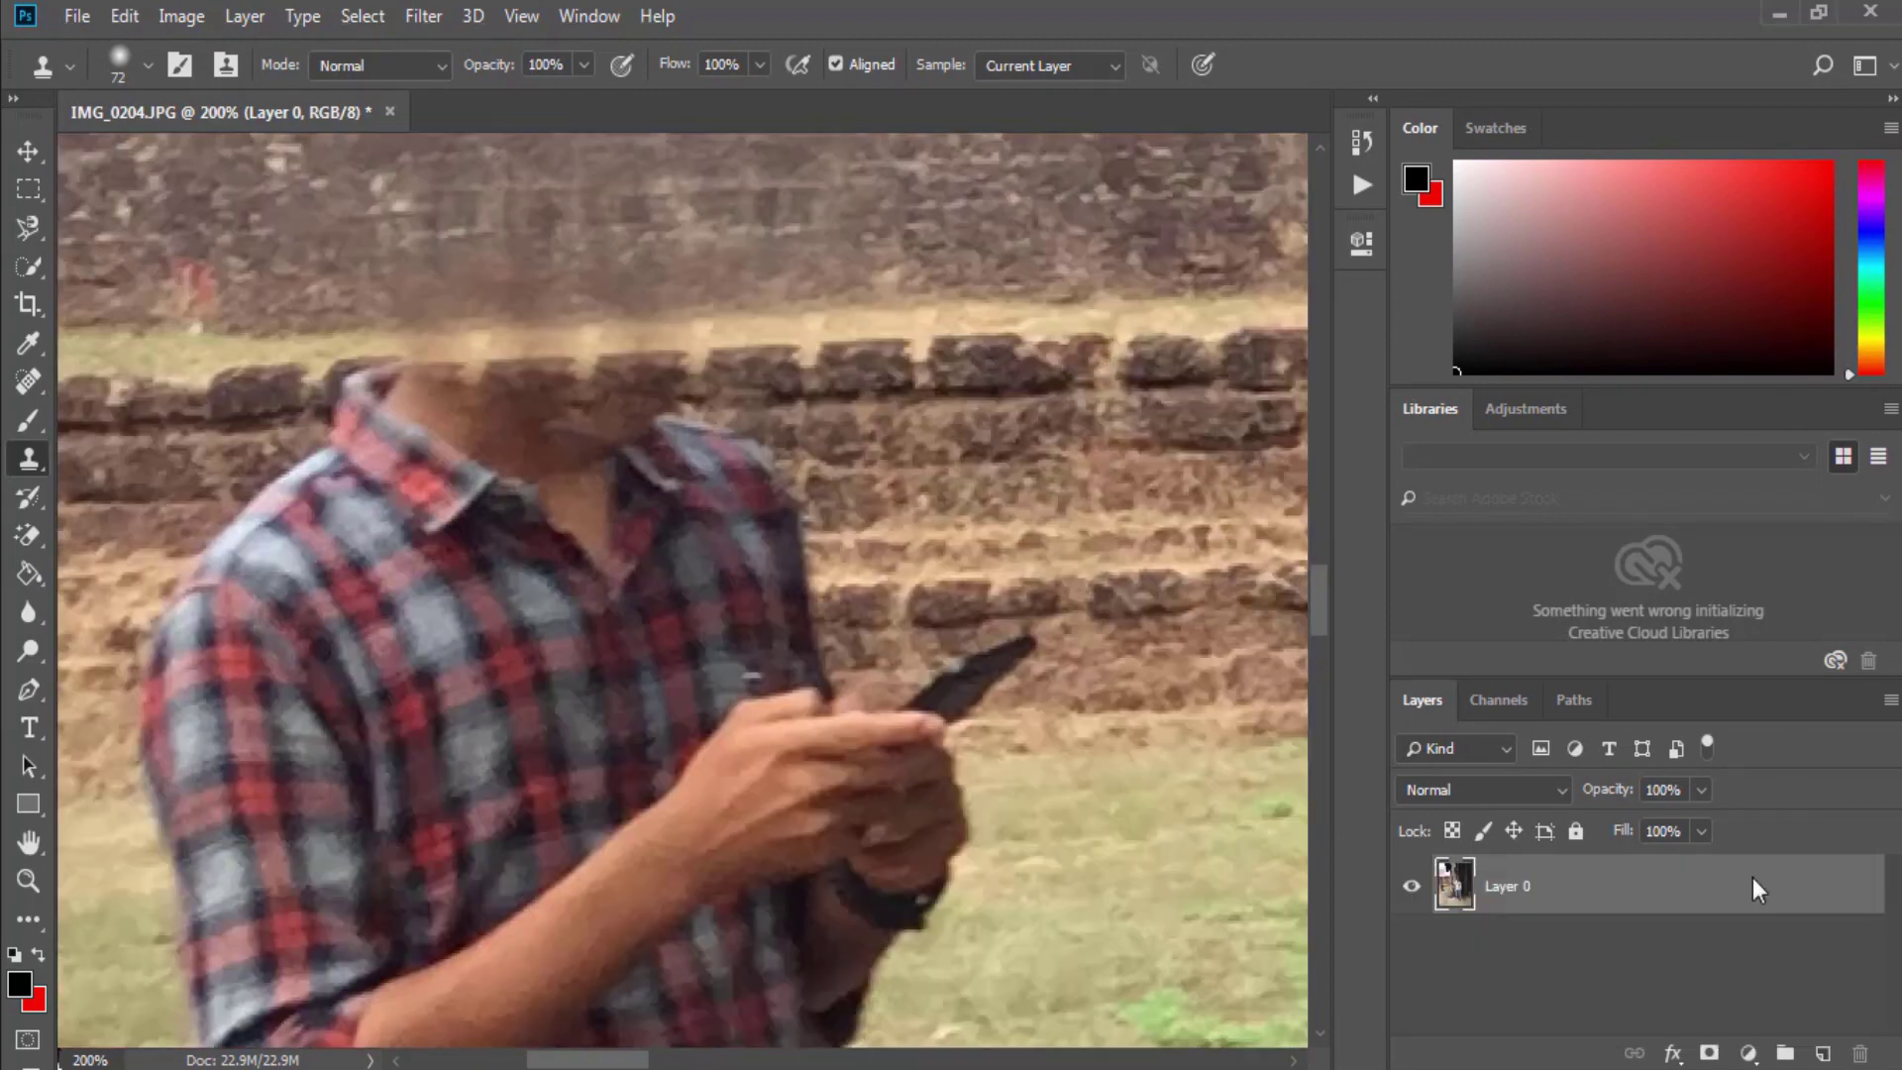
- Patch the head and torso areas with clean wall using the Patch tool
{"action": "key", "text": "j"}
{"action": "key", "text": "ctrl+minus"}
{"action": "key", "text": "ctrl+minus"}
{"action": "left_click_drag", "start_coordinate": [652, 572], "coordinate": [911, 571]}
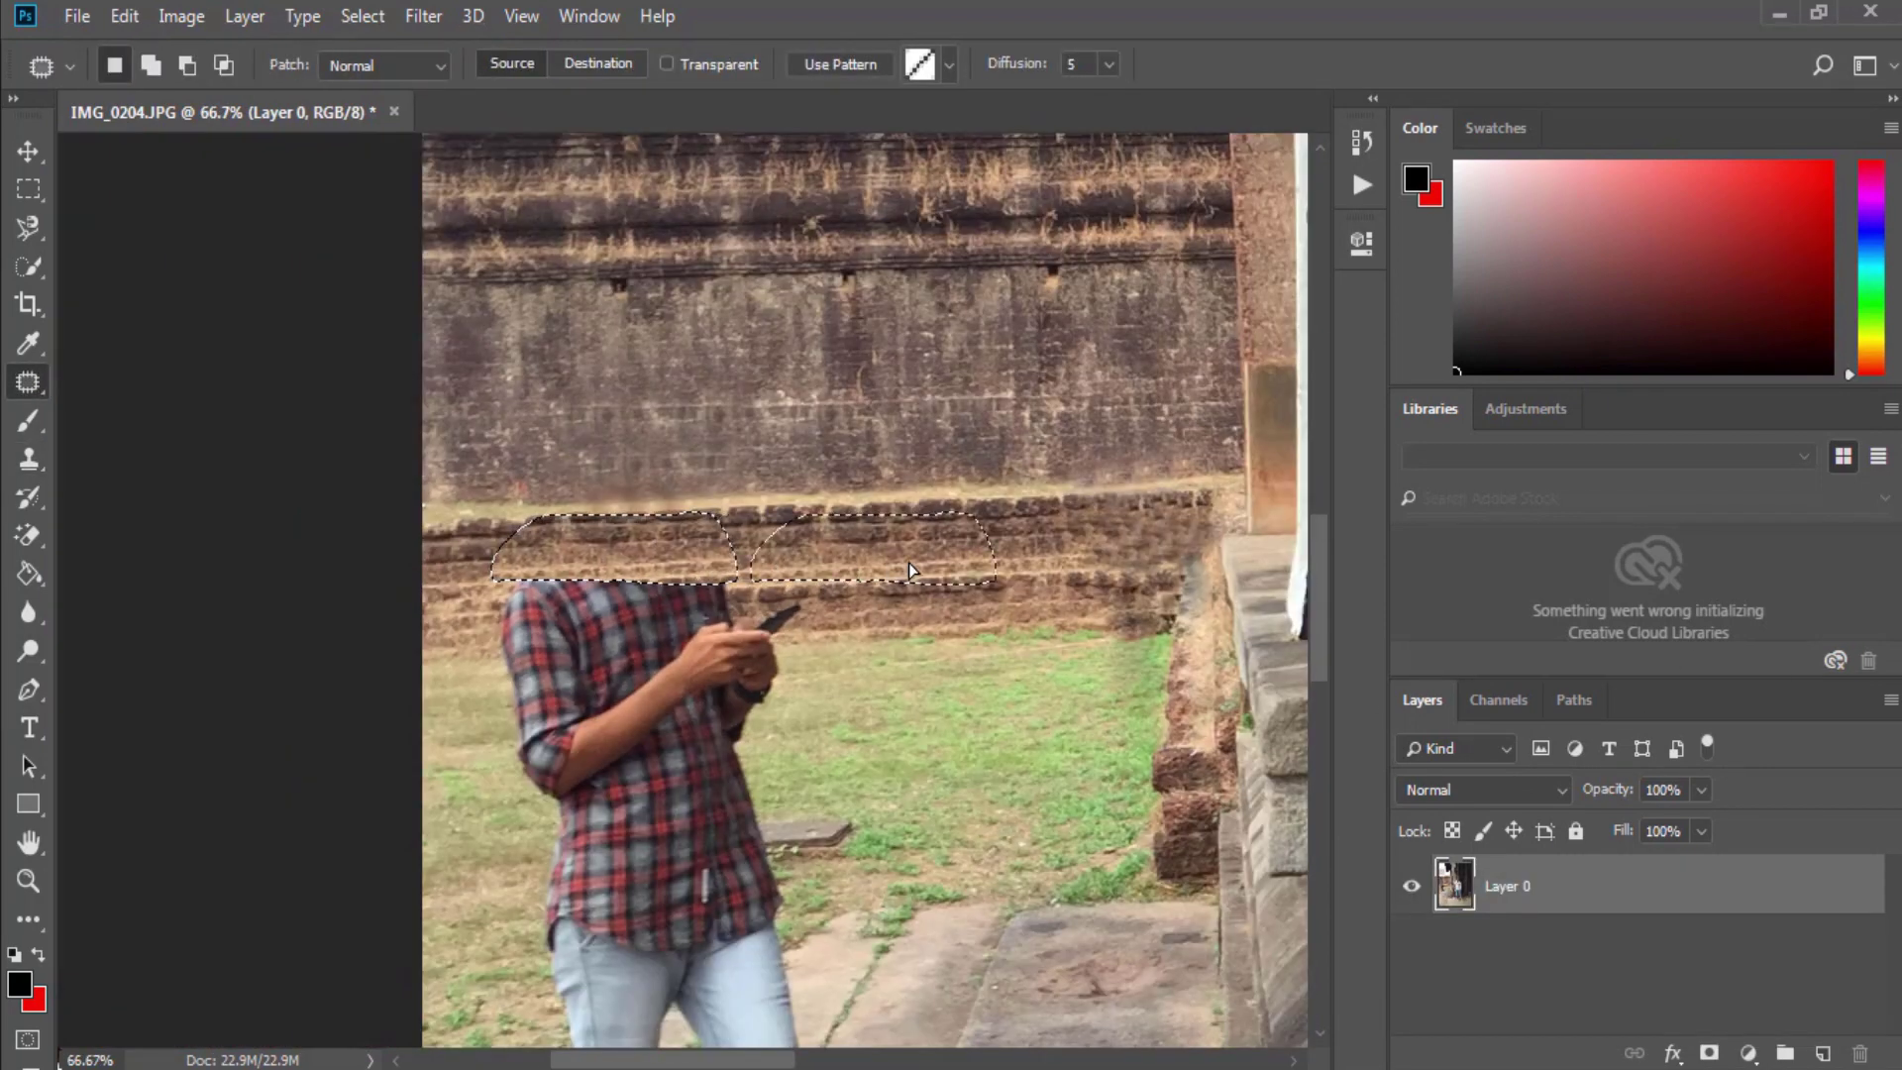
{"action": "key", "text": "ctrl+d"}
{"action": "scroll", "coordinate": [815, 507], "scroll_direction": "down", "scroll_amount": 3}
{"action": "left_click_drag", "start_coordinate": [584, 583], "coordinate": [865, 595]}
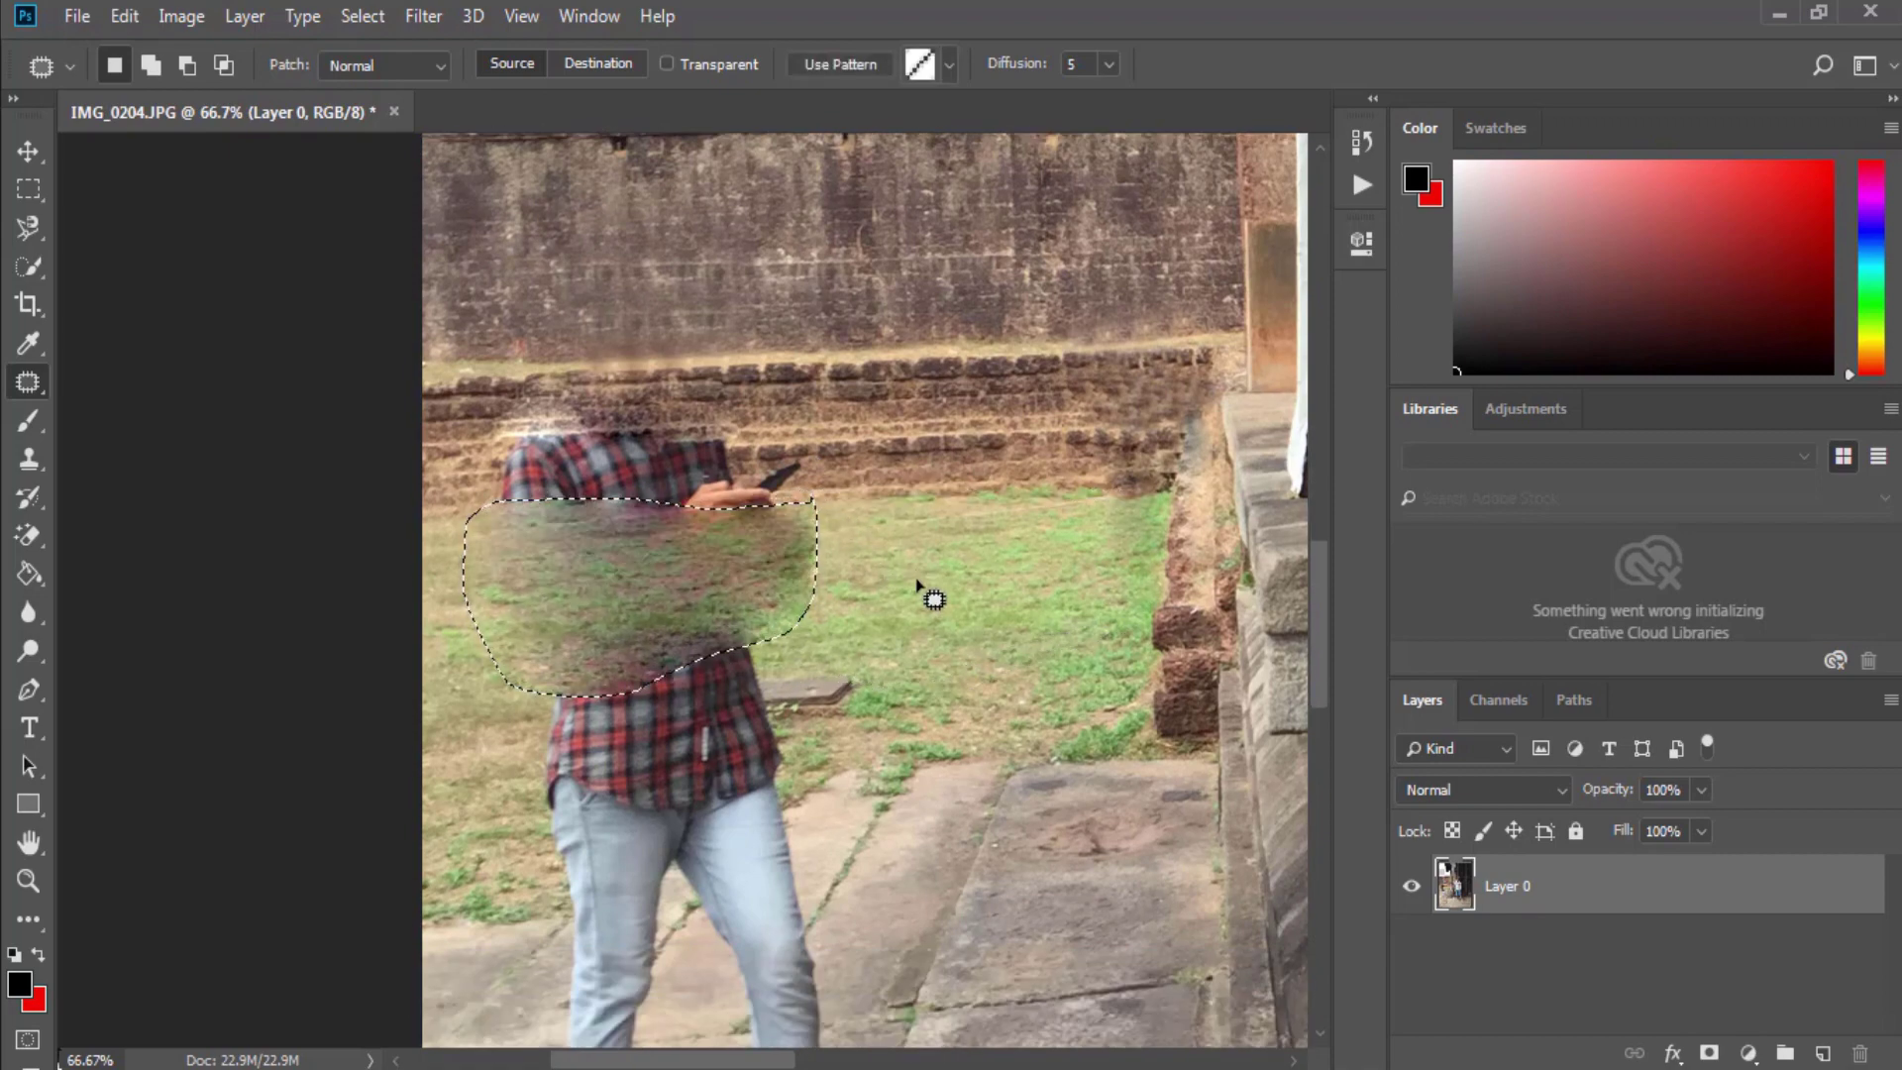
{"action": "key", "text": "ctrl+d"}
{"action": "scroll", "coordinate": [865, 594], "scroll_direction": "up", "scroll_amount": 2}
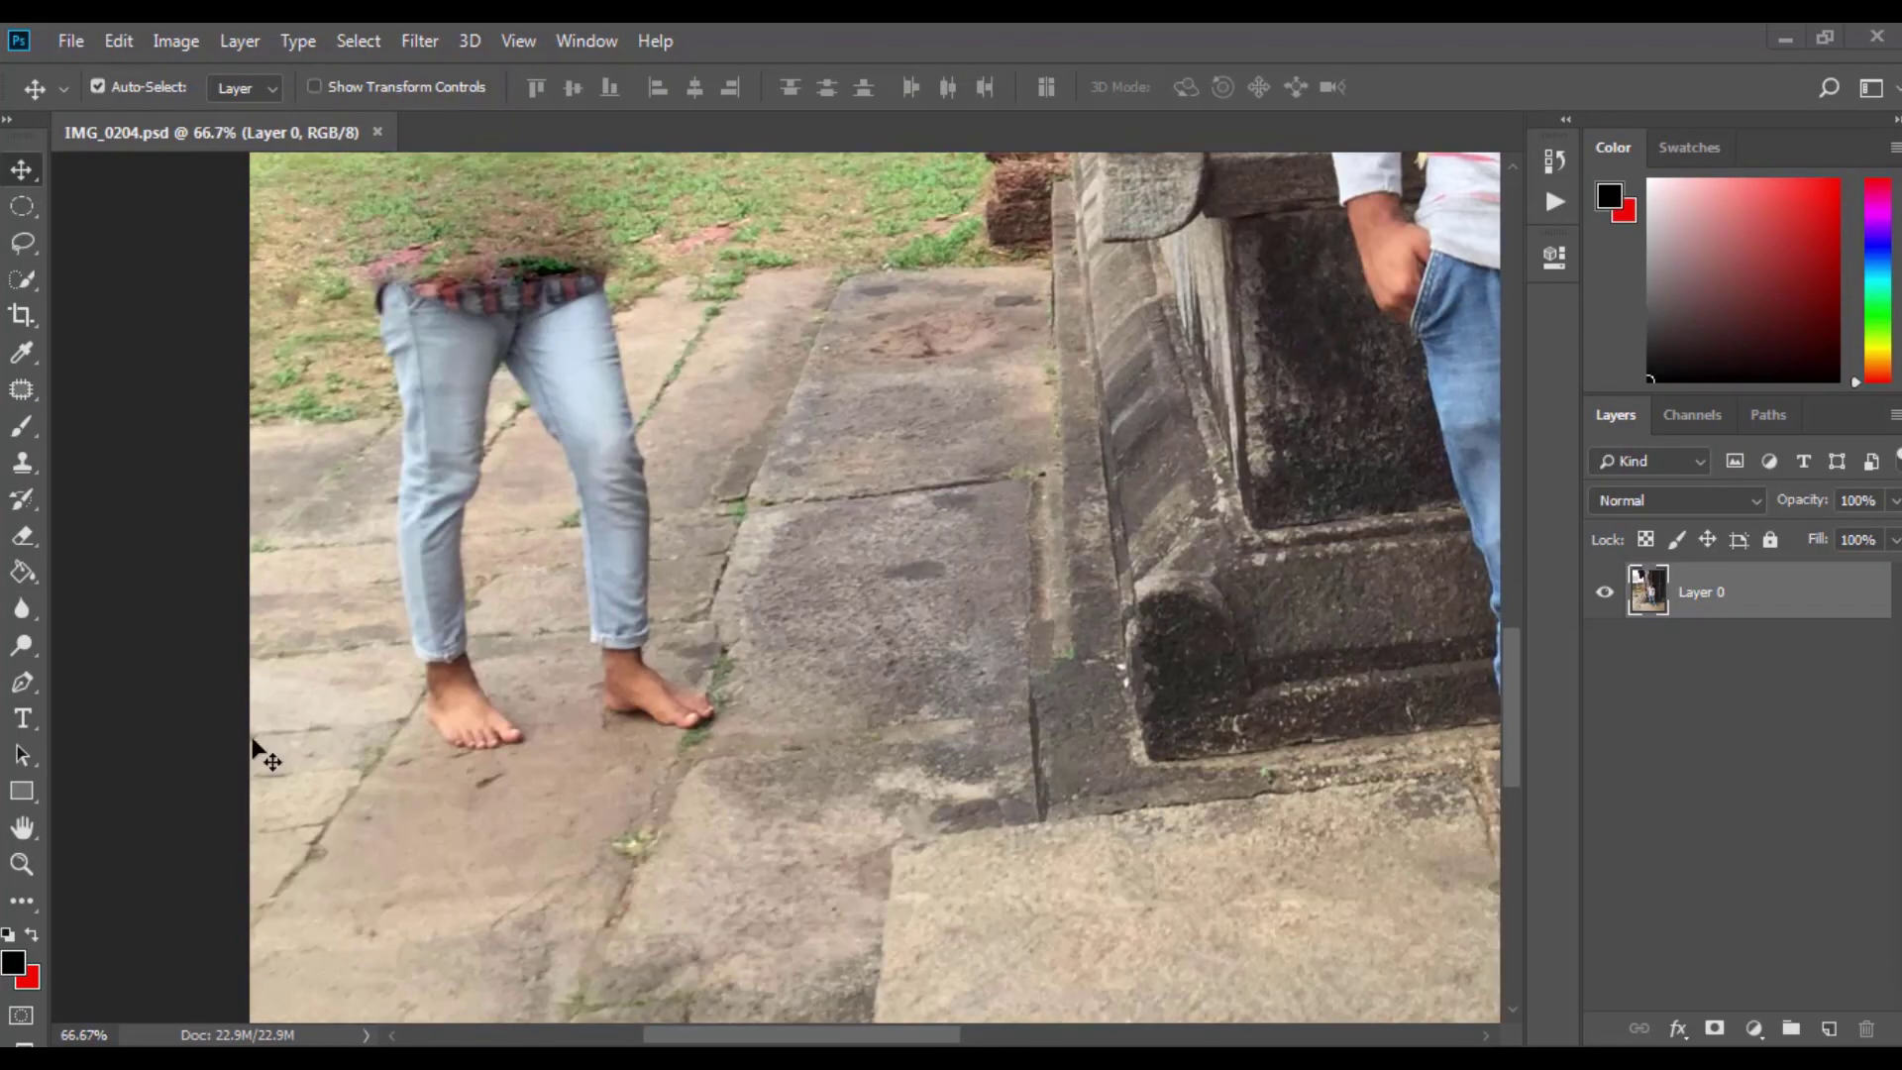
- Cover the torso area with grass using the Clone Stamp
{"action": "left_click", "coordinate": [22, 462]}
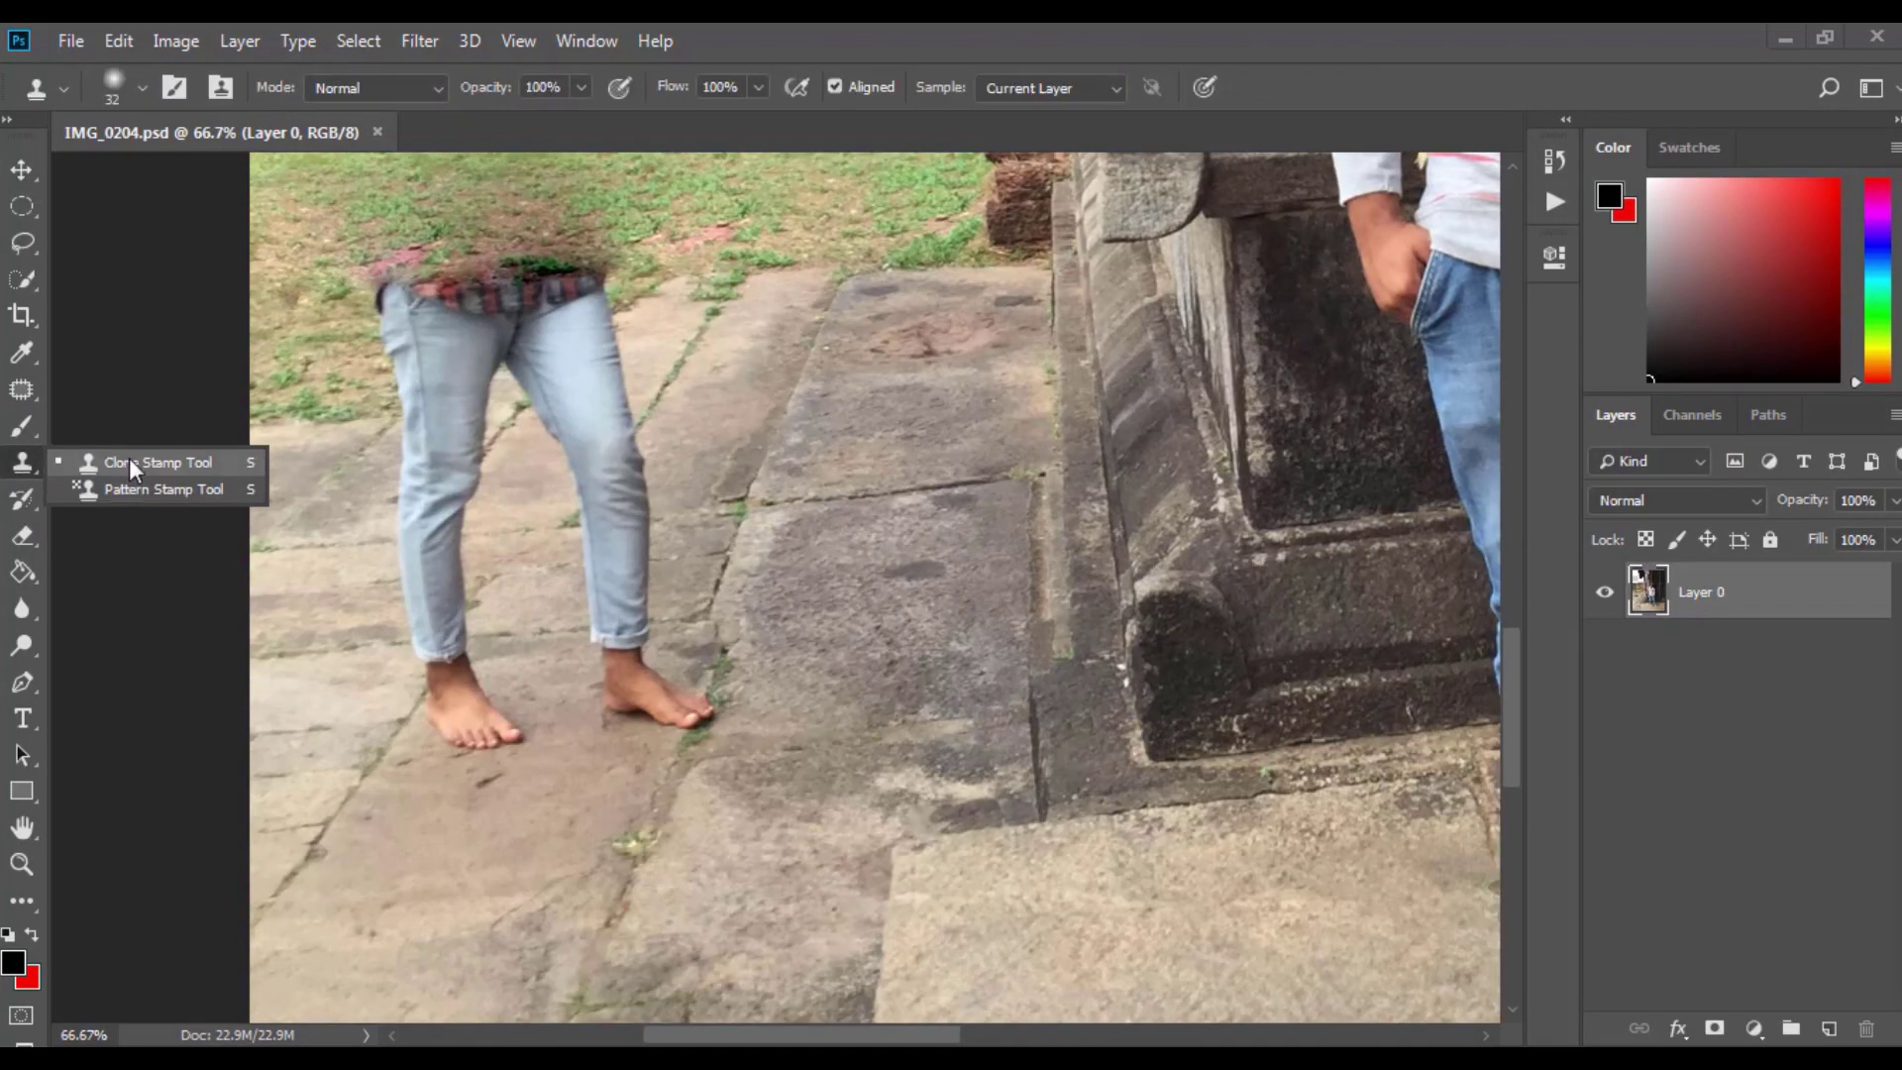
{"action": "right_click", "coordinate": [616, 773]}
{"action": "key", "text": "Escape"}
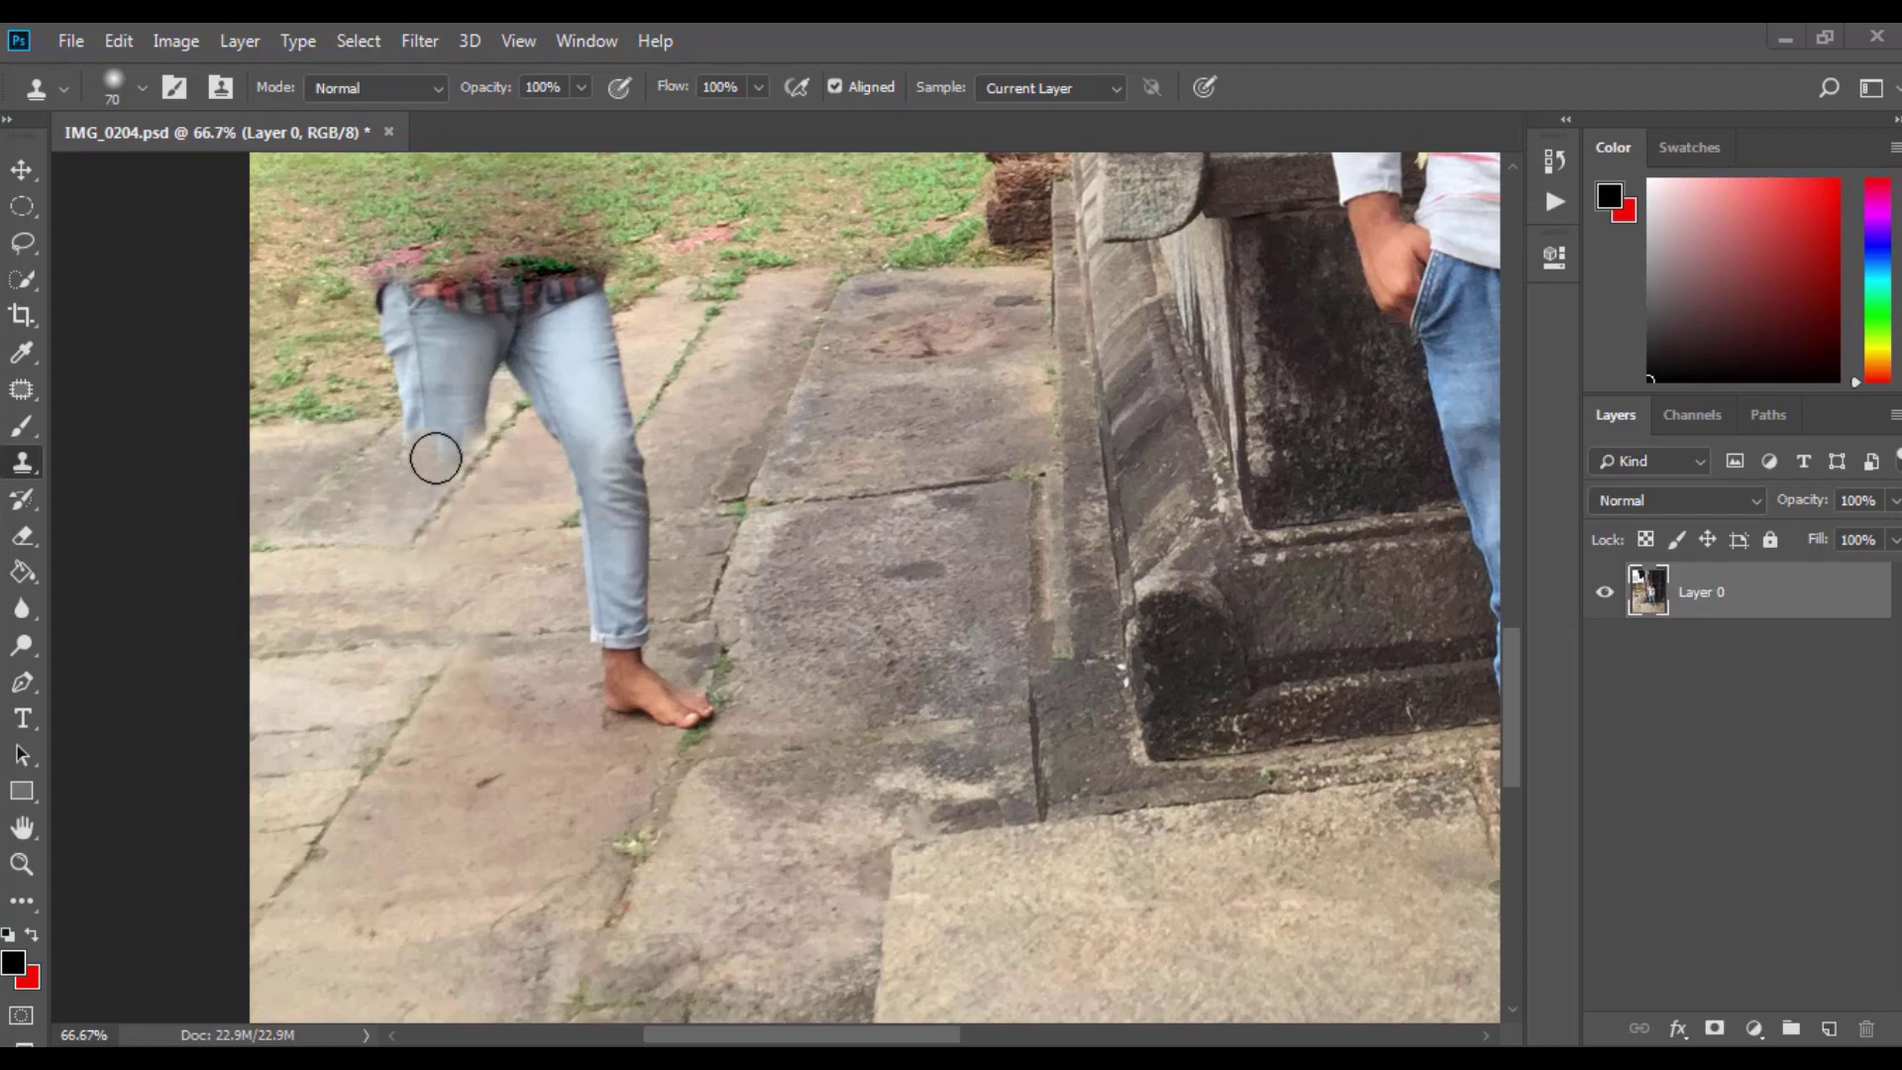
{"action": "scroll", "coordinate": [477, 414], "scroll_direction": "up", "scroll_amount": 3}
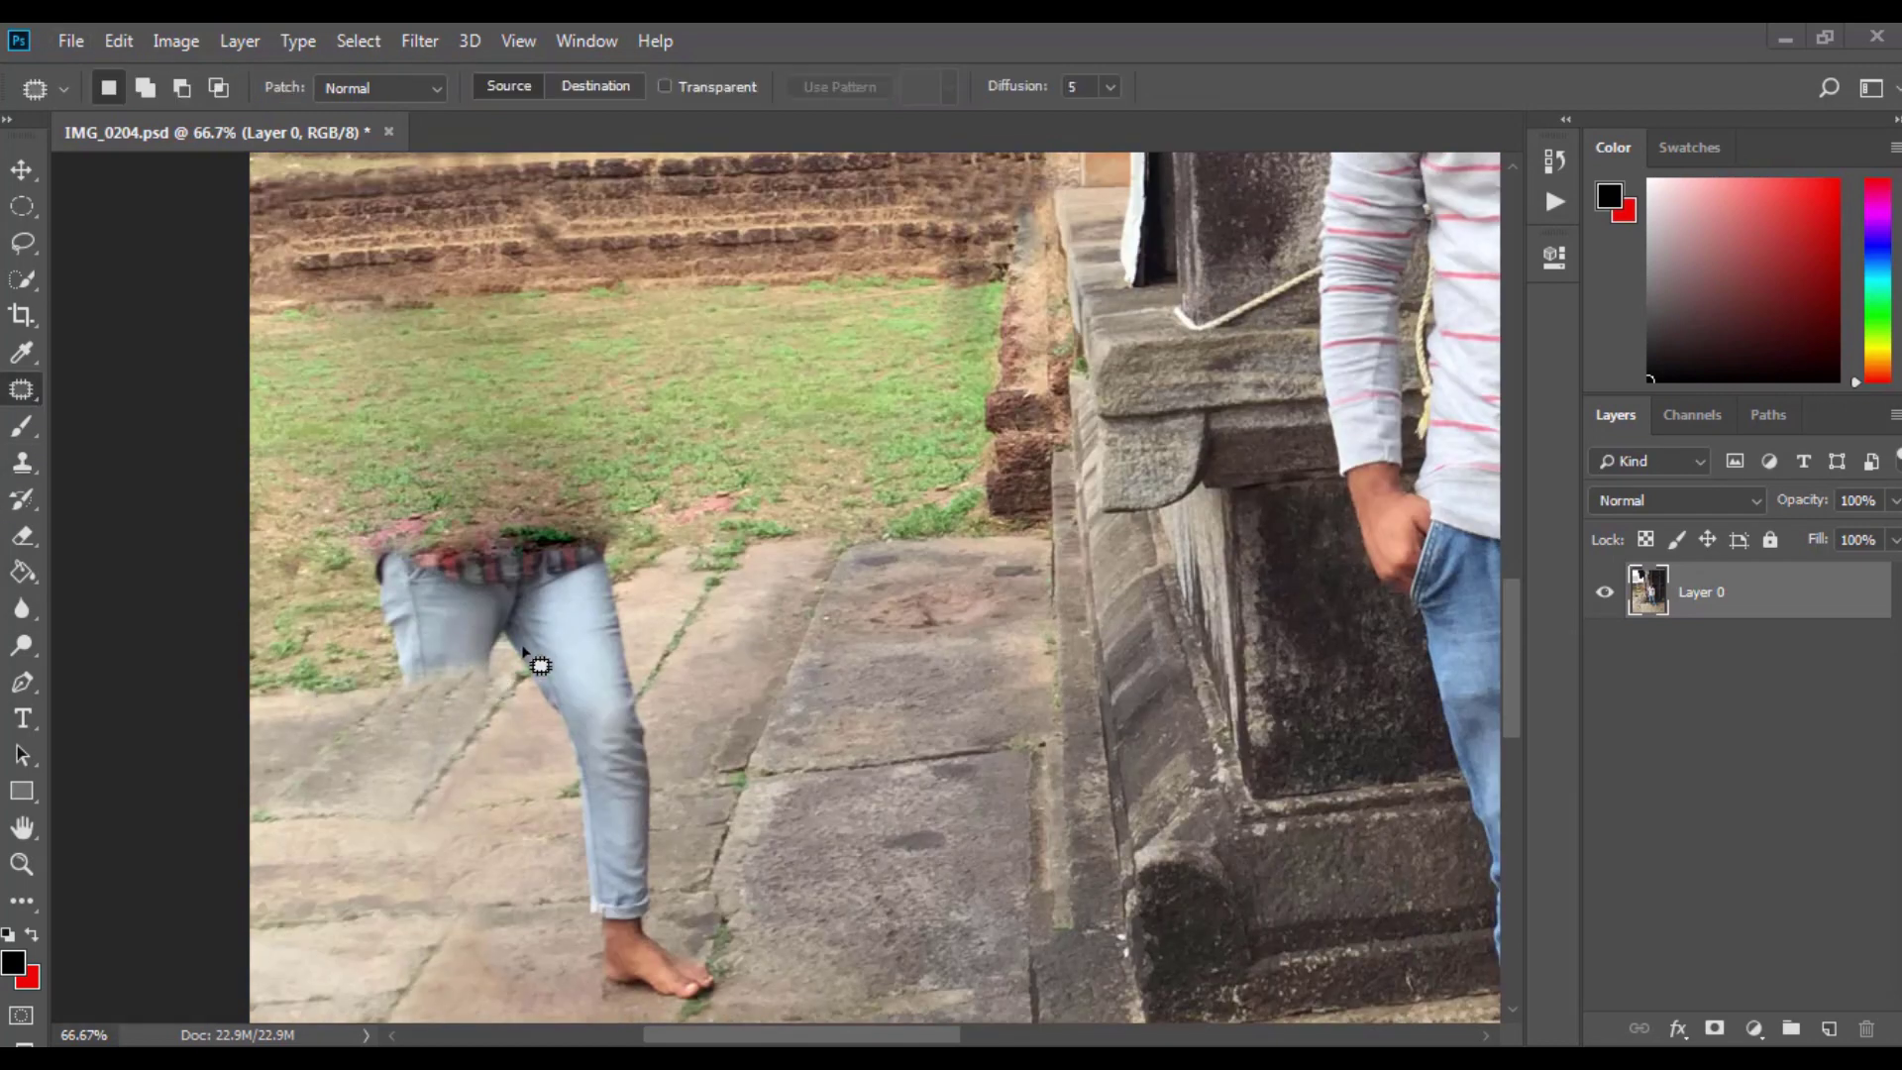
{"action": "left_click_drag", "start_coordinate": [471, 607], "coordinate": [680, 437]}
{"action": "key", "text": "ctrl+d"}
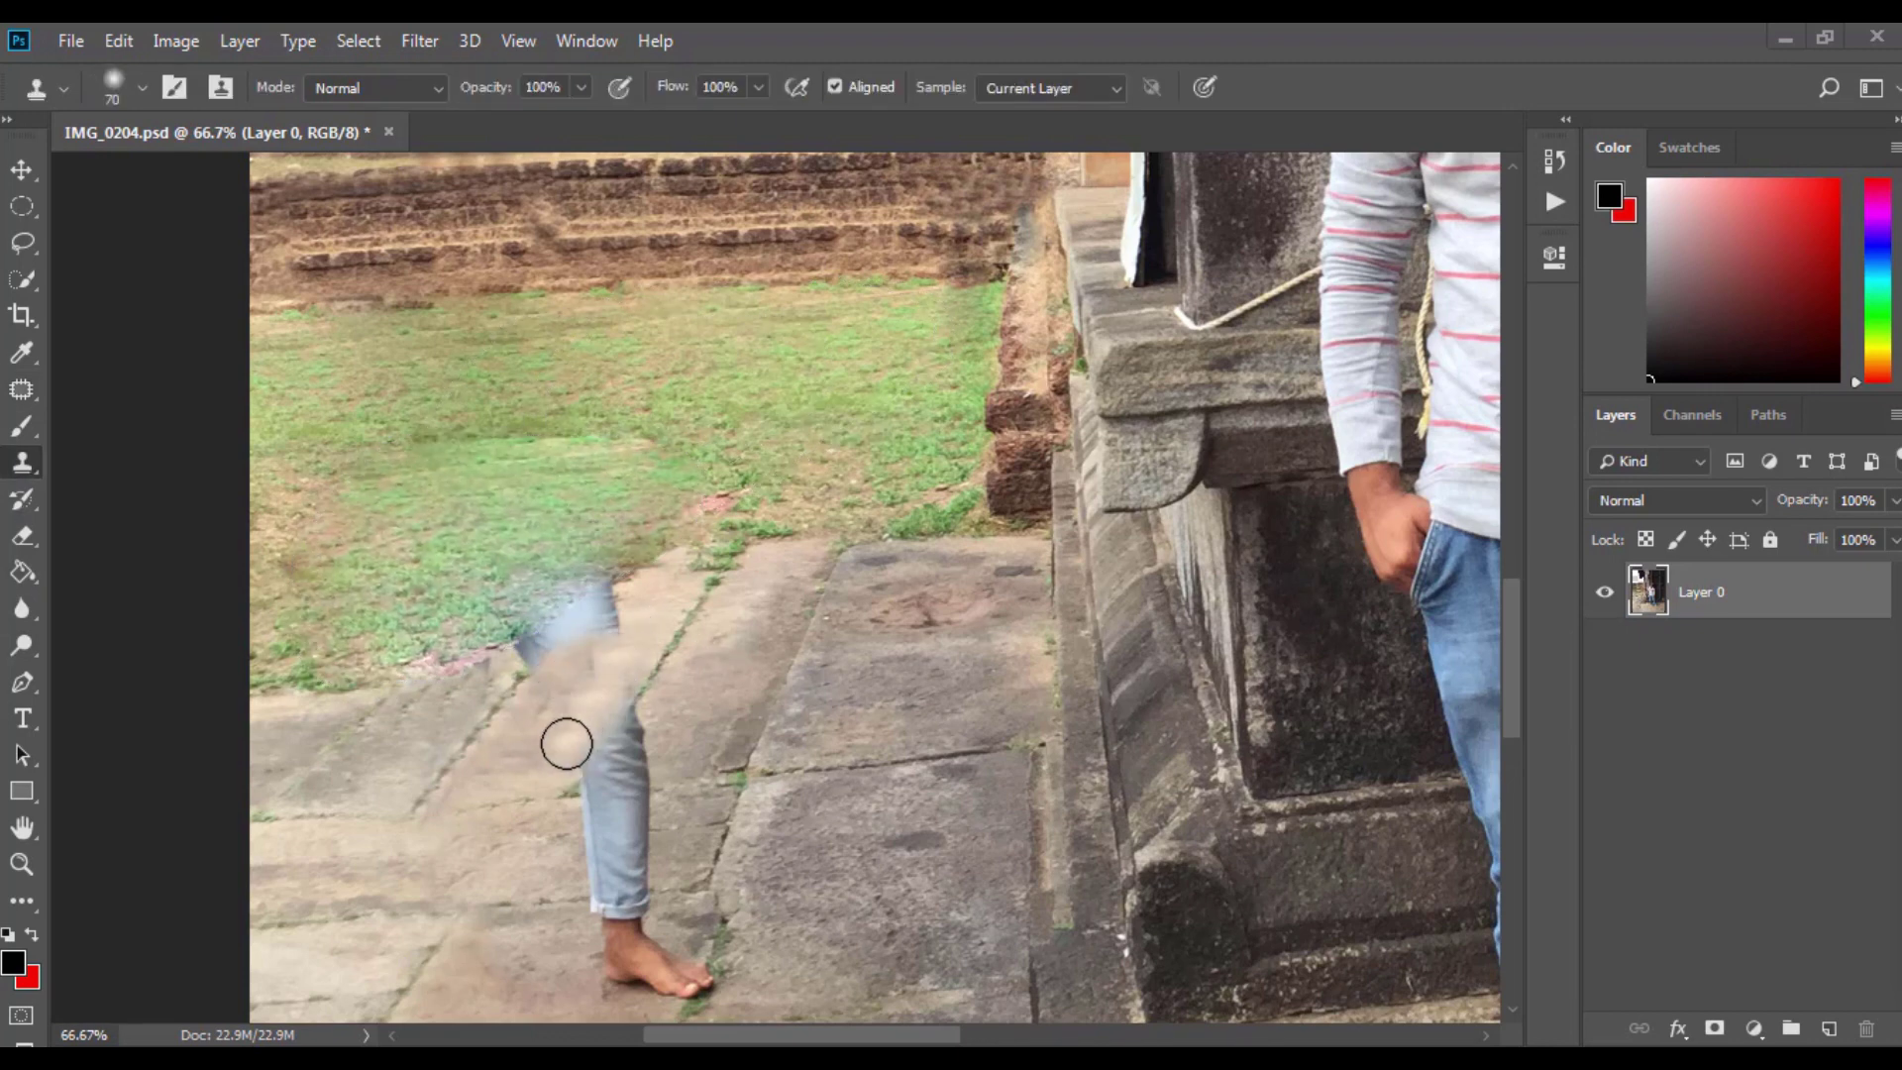
- Clone grass over the smeared leg area and paint out the foot on the stone step
{"action": "scroll", "coordinate": [565, 744], "scroll_direction": "up", "scroll_amount": 3}
{"action": "scroll", "coordinate": [764, 793], "scroll_direction": "up", "scroll_amount": 2}
{"action": "mouse_move", "coordinate": [764, 645]}
{"action": "left_mouse_down"}
{"action": "mouse_move", "coordinate": [467, 828]}
{"action": "mouse_move", "coordinate": [694, 507]}
{"action": "left_mouse_up"}
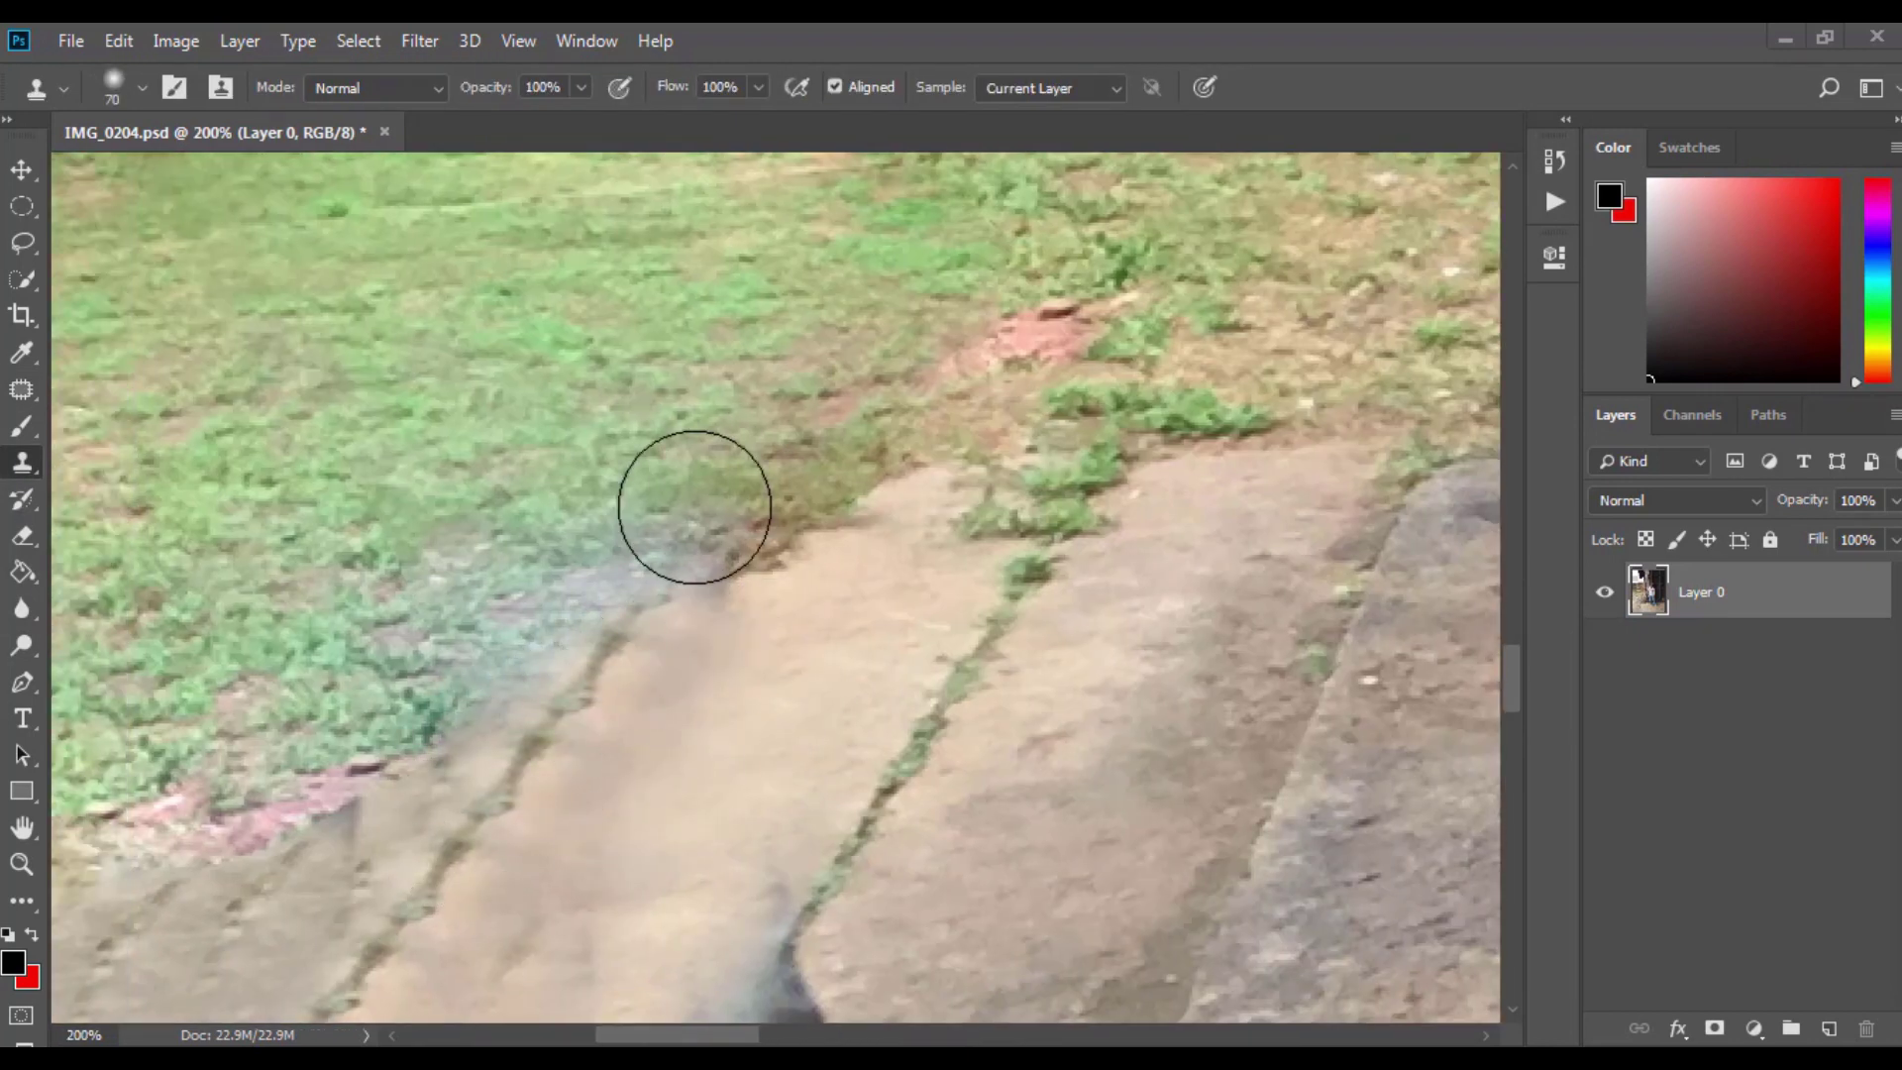
{"action": "scroll", "coordinate": [694, 506], "scroll_direction": "down", "scroll_amount": 3}
{"action": "scroll", "coordinate": [743, 862], "scroll_direction": "down", "scroll_amount": 2}
{"action": "mouse_move", "coordinate": [790, 360]}
{"action": "left_mouse_down"}
{"action": "mouse_move", "coordinate": [637, 565]}
{"action": "mouse_move", "coordinate": [810, 658]}
{"action": "left_mouse_up"}
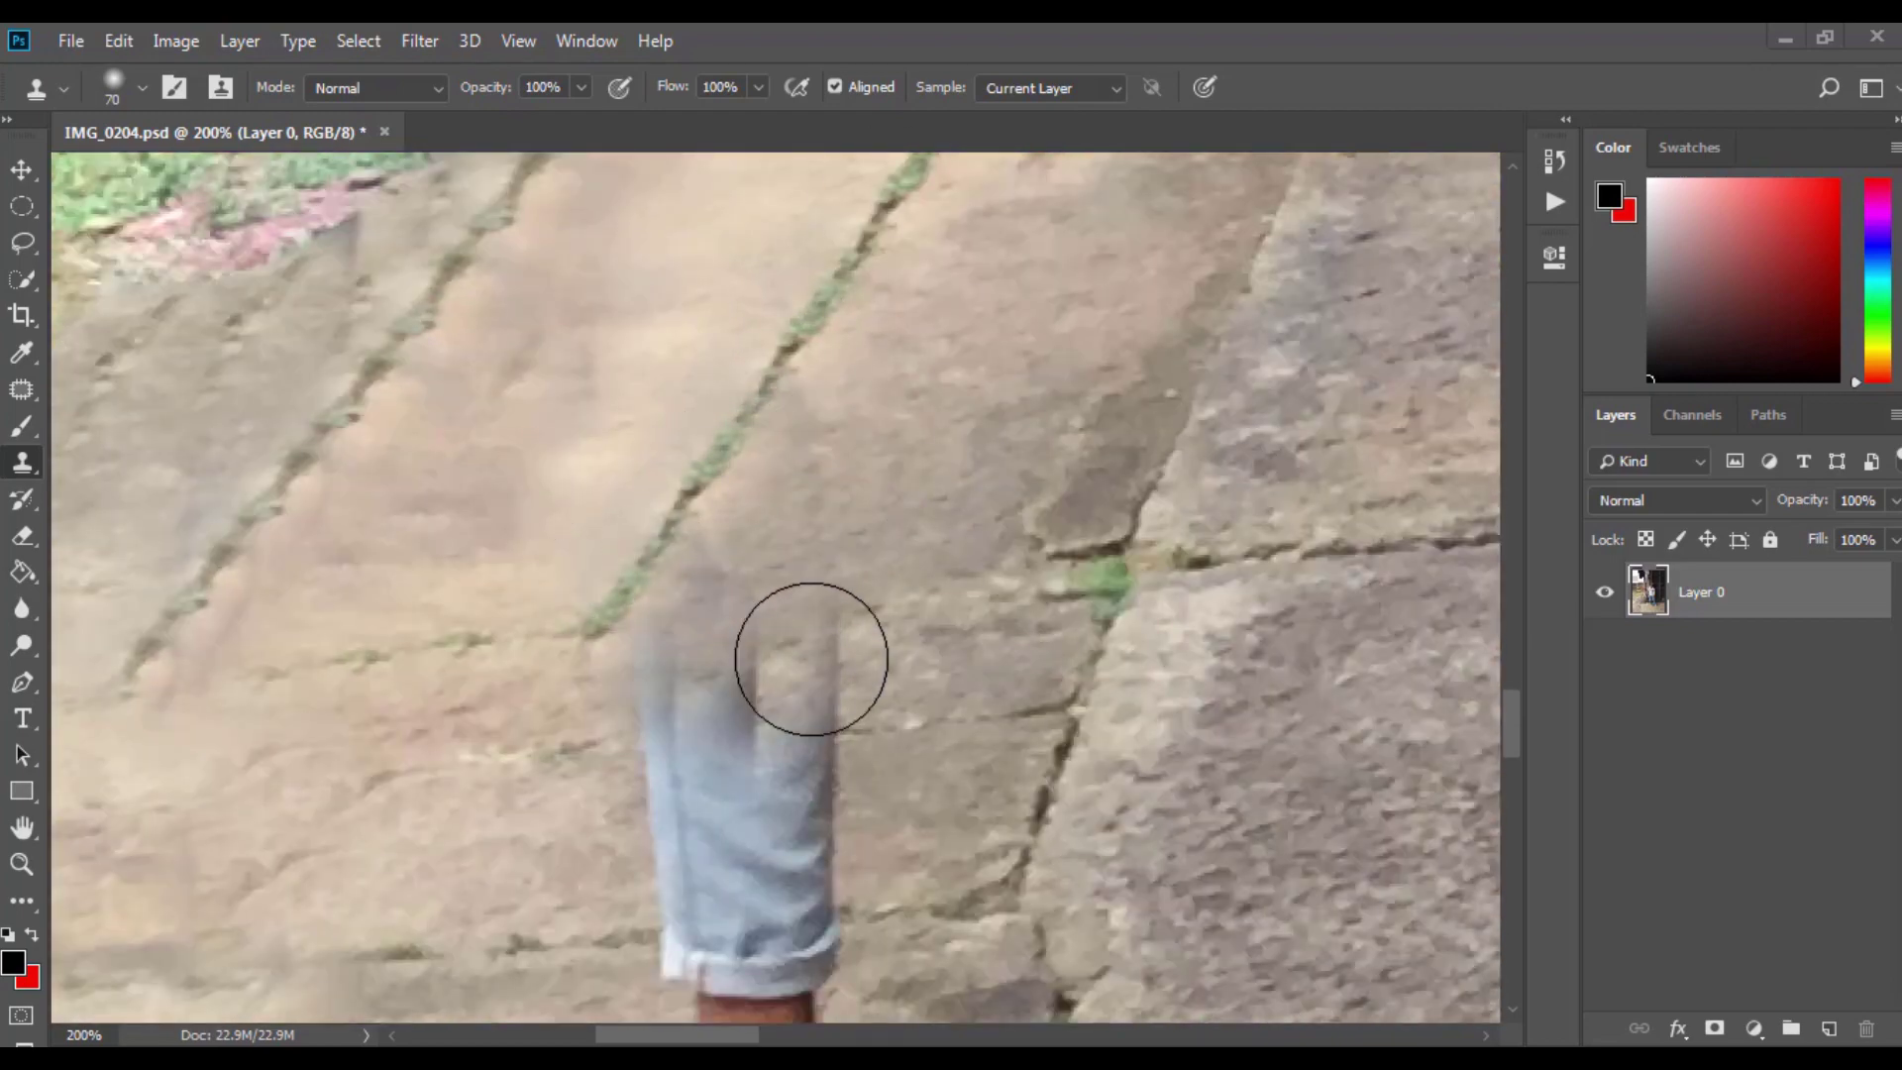
{"action": "scroll", "coordinate": [811, 659], "scroll_direction": "down", "scroll_amount": 3}
{"action": "left_click_drag", "start_coordinate": [853, 526], "coordinate": [815, 713]}
{"action": "scroll", "coordinate": [816, 714], "scroll_direction": "down", "scroll_amount": 2}
{"action": "scroll", "coordinate": [929, 832], "scroll_direction": "down", "scroll_amount": 1}
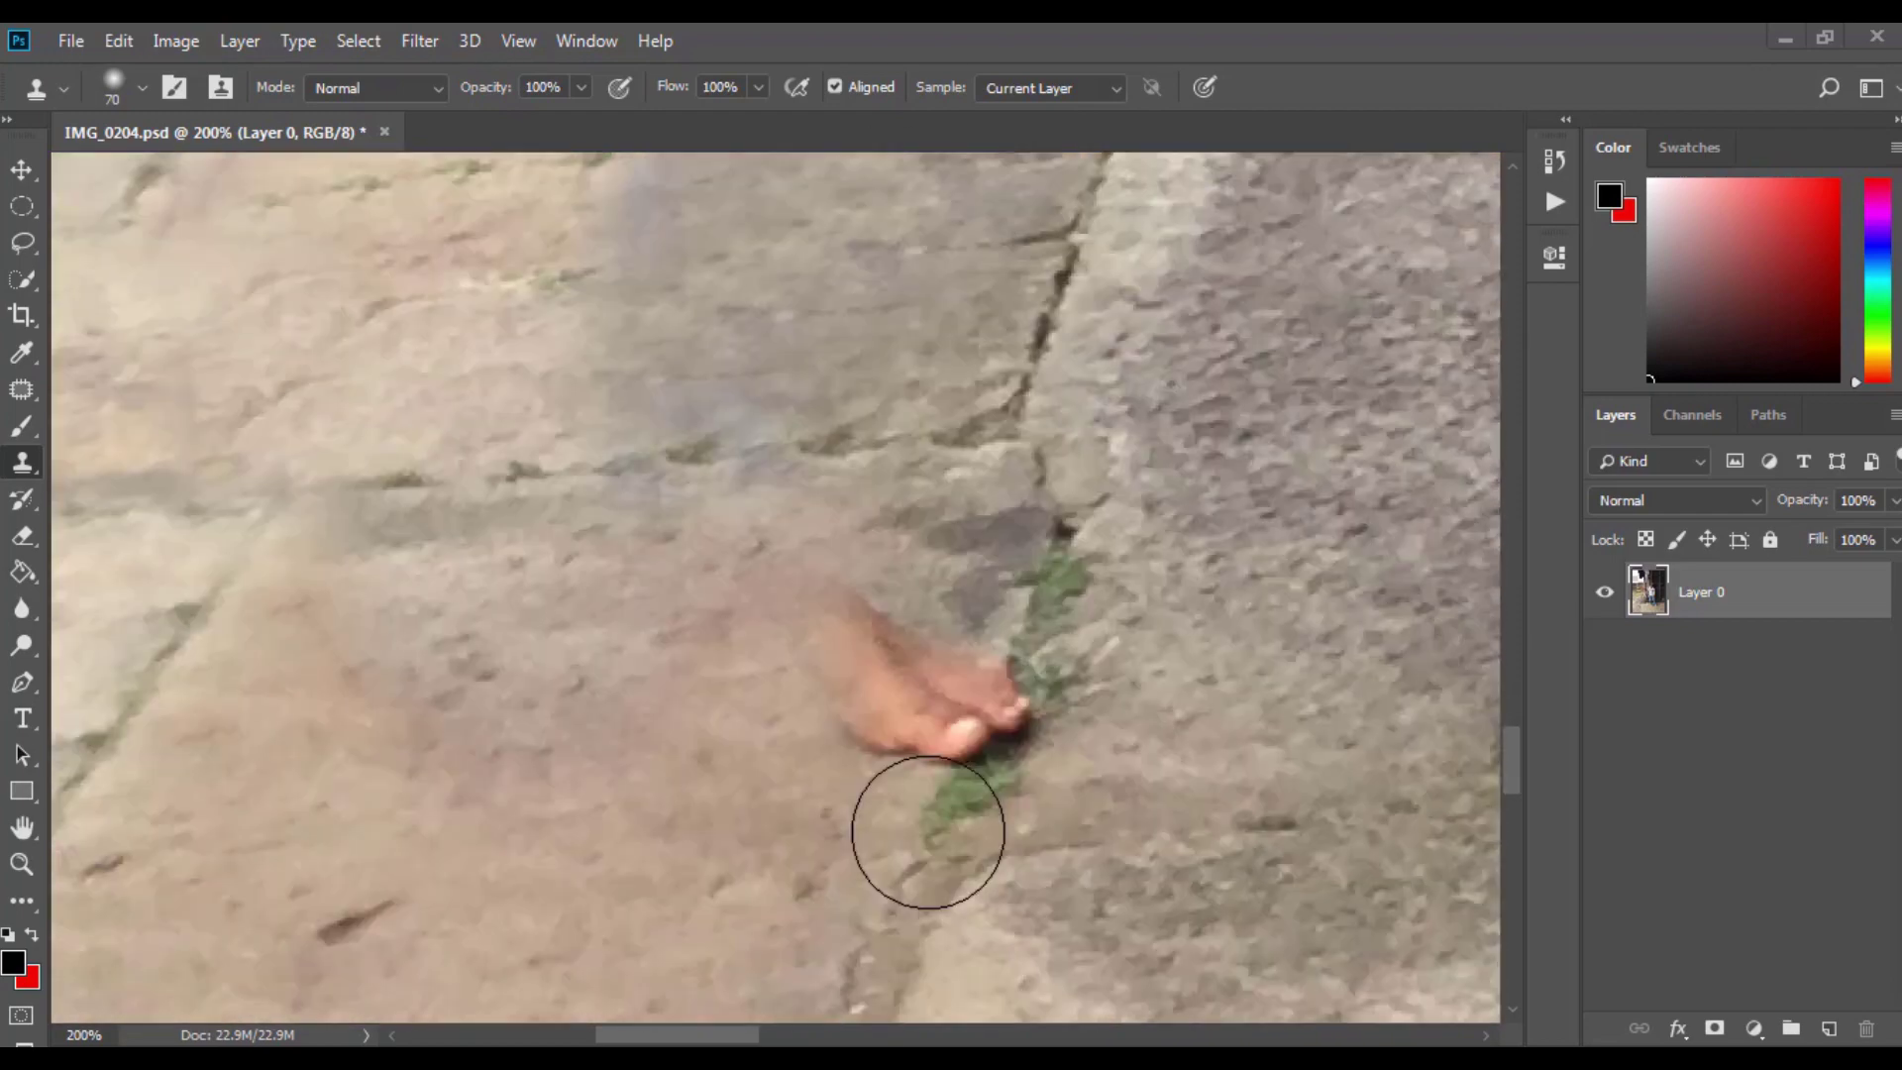
{"action": "mouse_move", "coordinate": [929, 832]}
{"action": "left_mouse_down"}
{"action": "mouse_move", "coordinate": [840, 731]}
{"action": "mouse_move", "coordinate": [531, 722]}
{"action": "left_mouse_up"}
- Set the clone brush size to 36 and save the cleaned-up photo
{"action": "key", "text": "ctrl+0"}
{"action": "scroll", "coordinate": [675, 863], "scroll_direction": "up", "scroll_amount": 3}
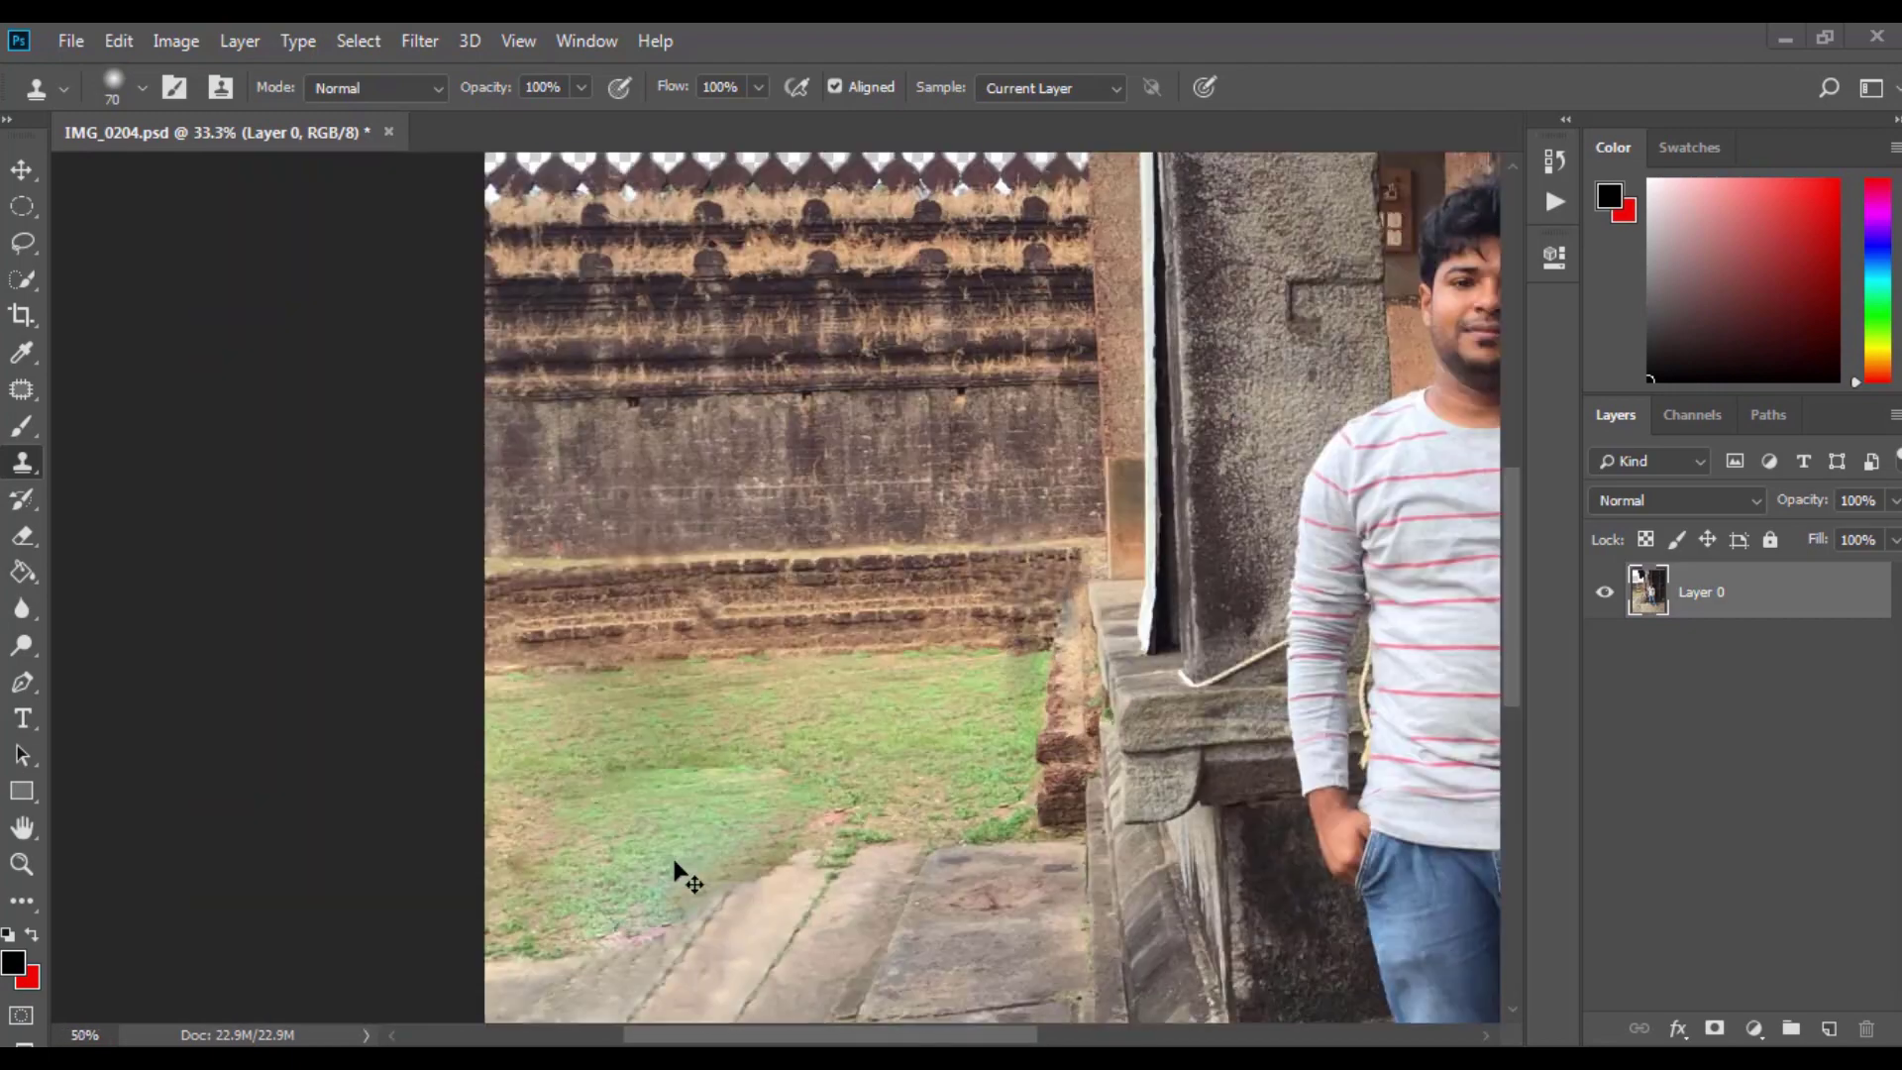
{"action": "scroll", "coordinate": [773, 772], "scroll_direction": "up", "scroll_amount": 1}
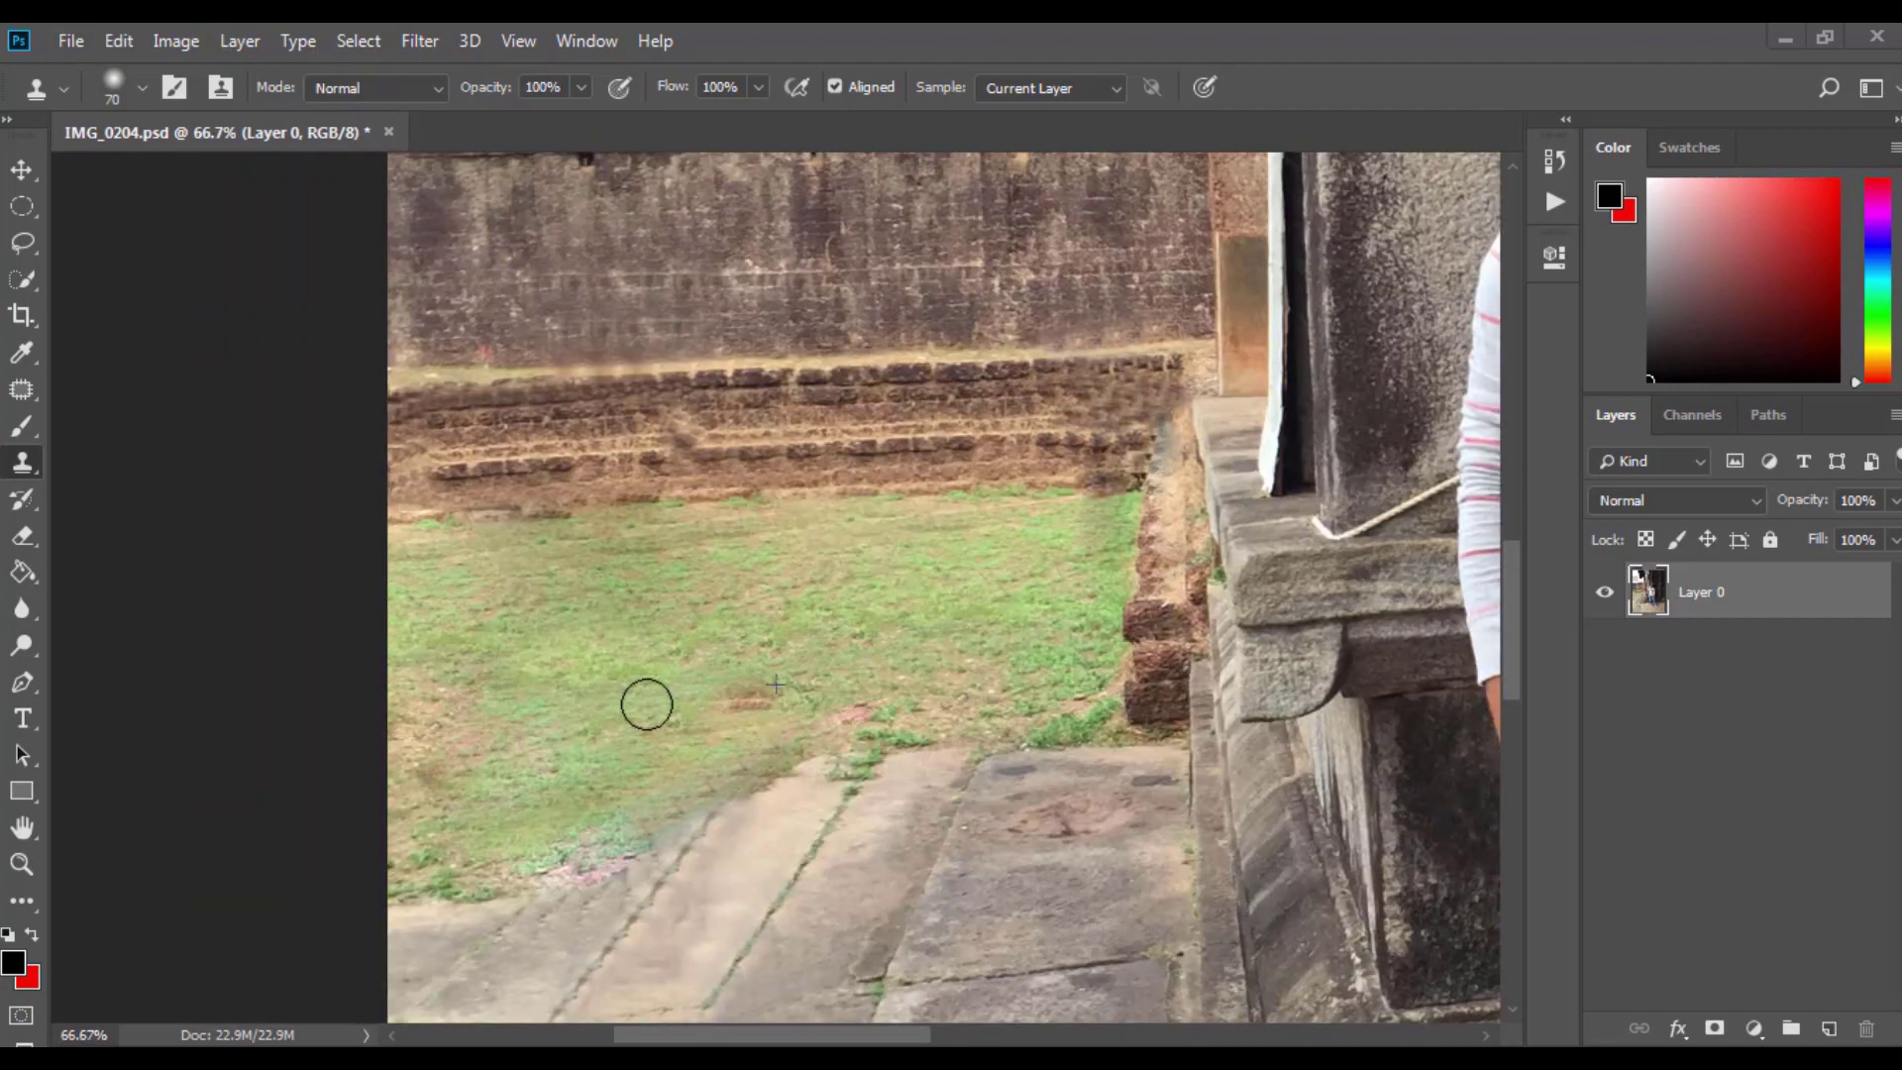
{"action": "scroll", "coordinate": [1395, 617], "scroll_direction": "up", "scroll_amount": 2}
{"action": "scroll", "coordinate": [752, 786], "scroll_direction": "up", "scroll_amount": 2}
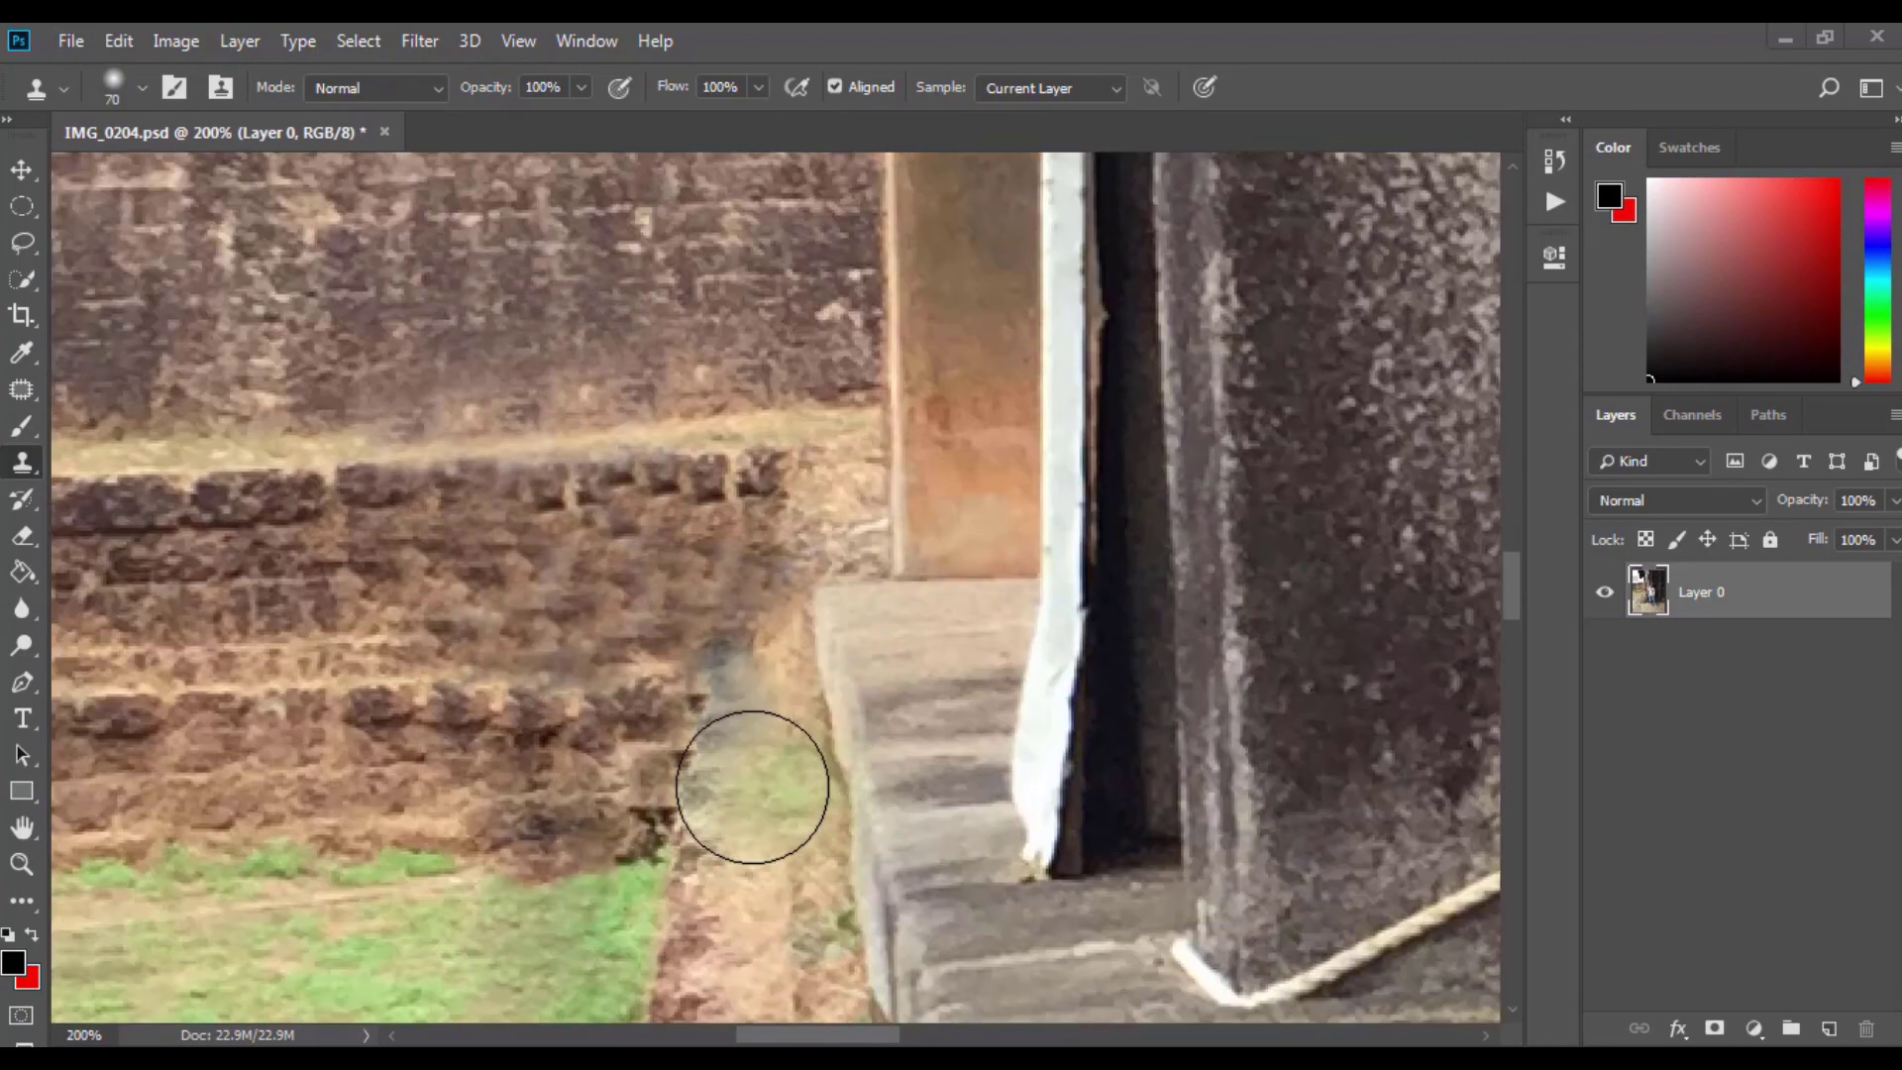
{"action": "right_click", "coordinate": [683, 466]}
{"action": "type", "text": "36"}
{"action": "key", "text": "Return"}
{"action": "scroll", "coordinate": [727, 694], "scroll_direction": "down", "scroll_amount": 5}
{"action": "scroll", "coordinate": [727, 693], "scroll_direction": "down", "scroll_amount": 3}
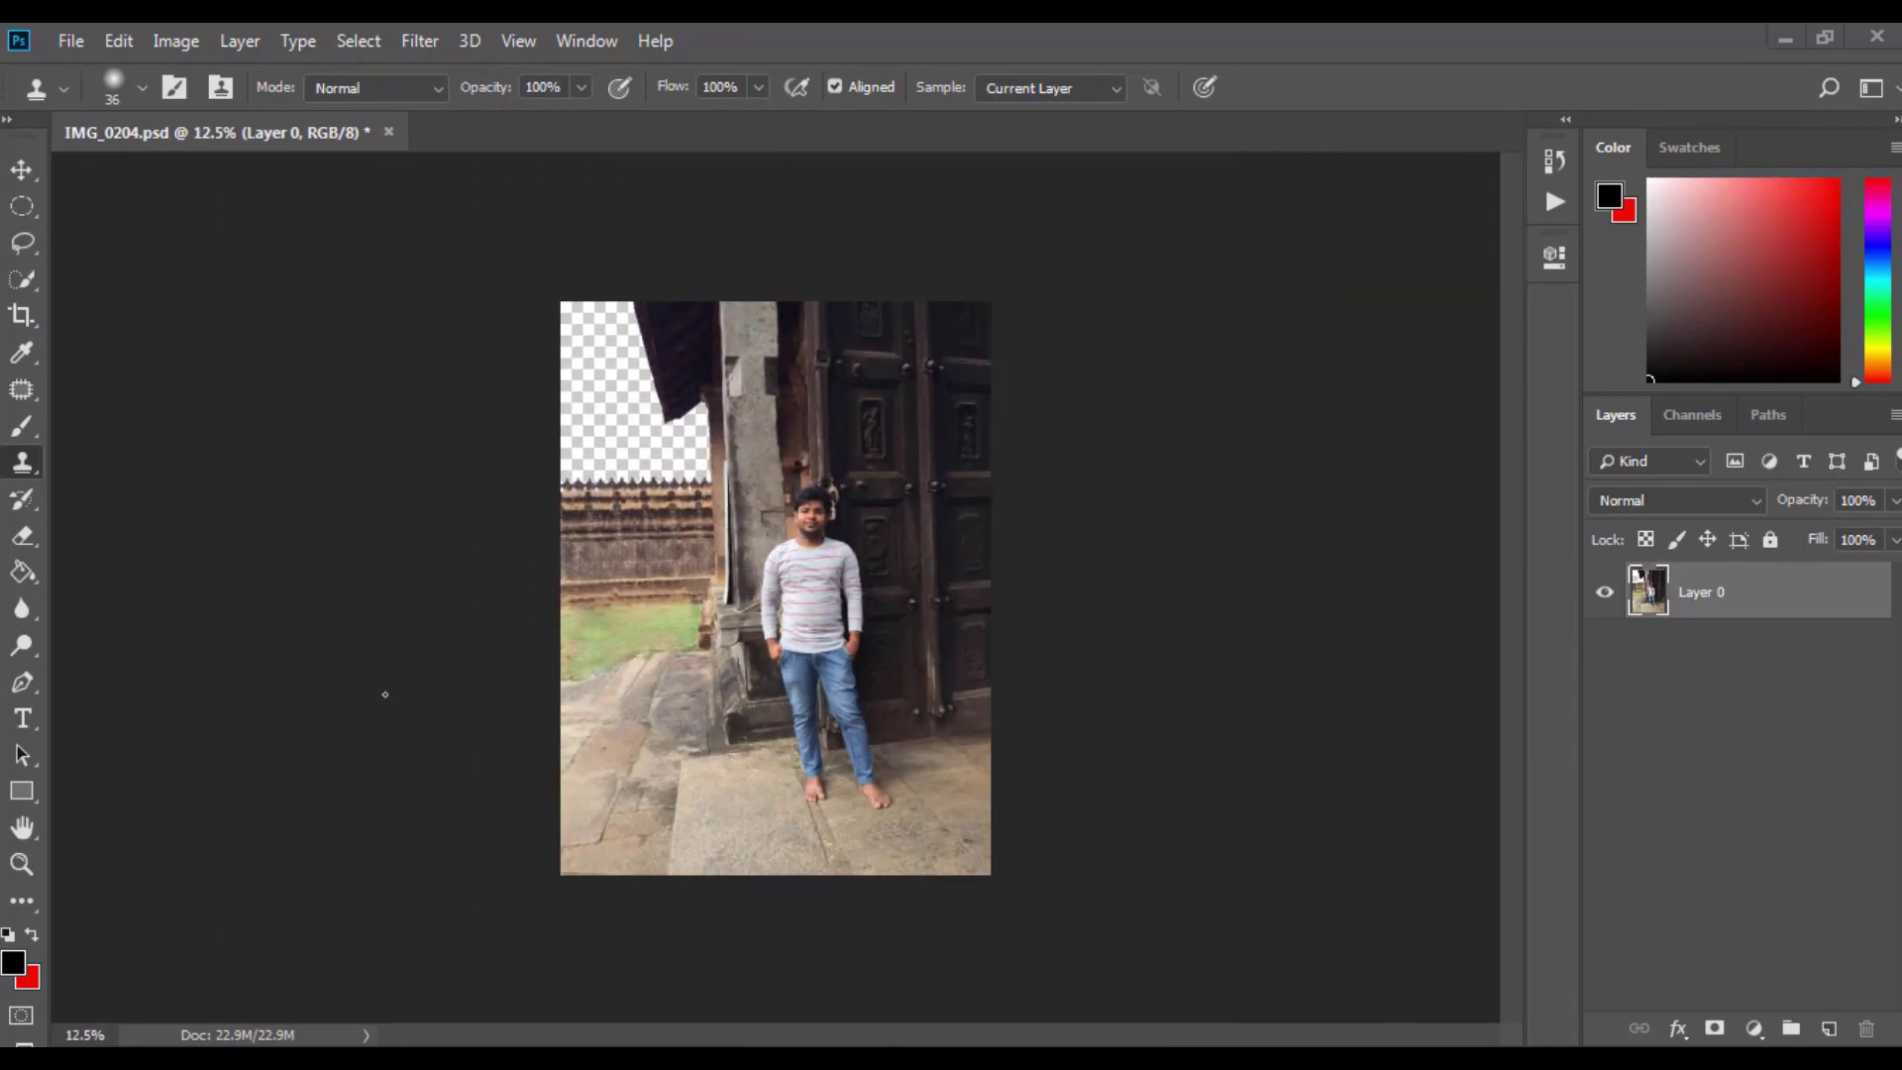
{"action": "key", "text": "ctrl+shift+s"}
- Confirm the save, then add a Color Balance layer shifting midtones toward red (+71)
{"action": "left_click", "coordinate": [714, 836]}
{"action": "key", "text": "v"}
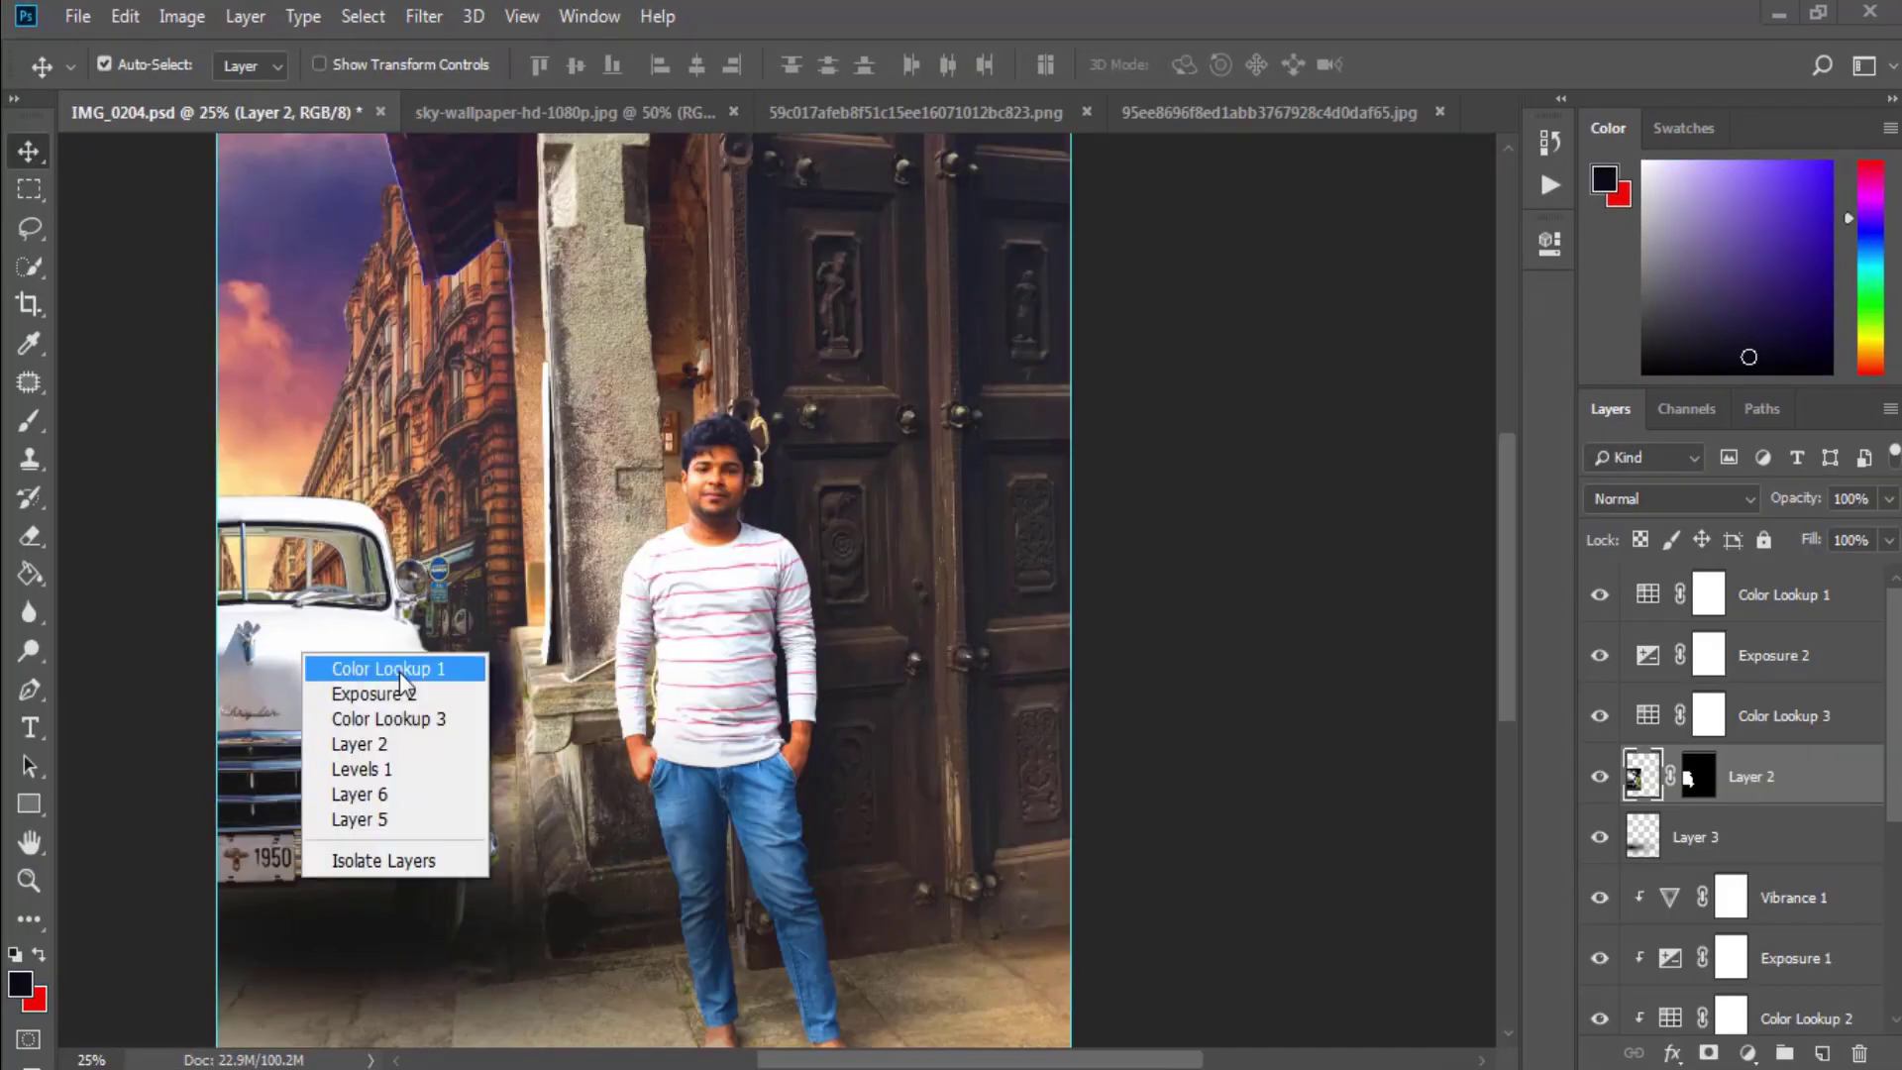
{"action": "left_click", "coordinate": [1748, 1054]}
{"action": "left_click", "coordinate": [1741, 794]}
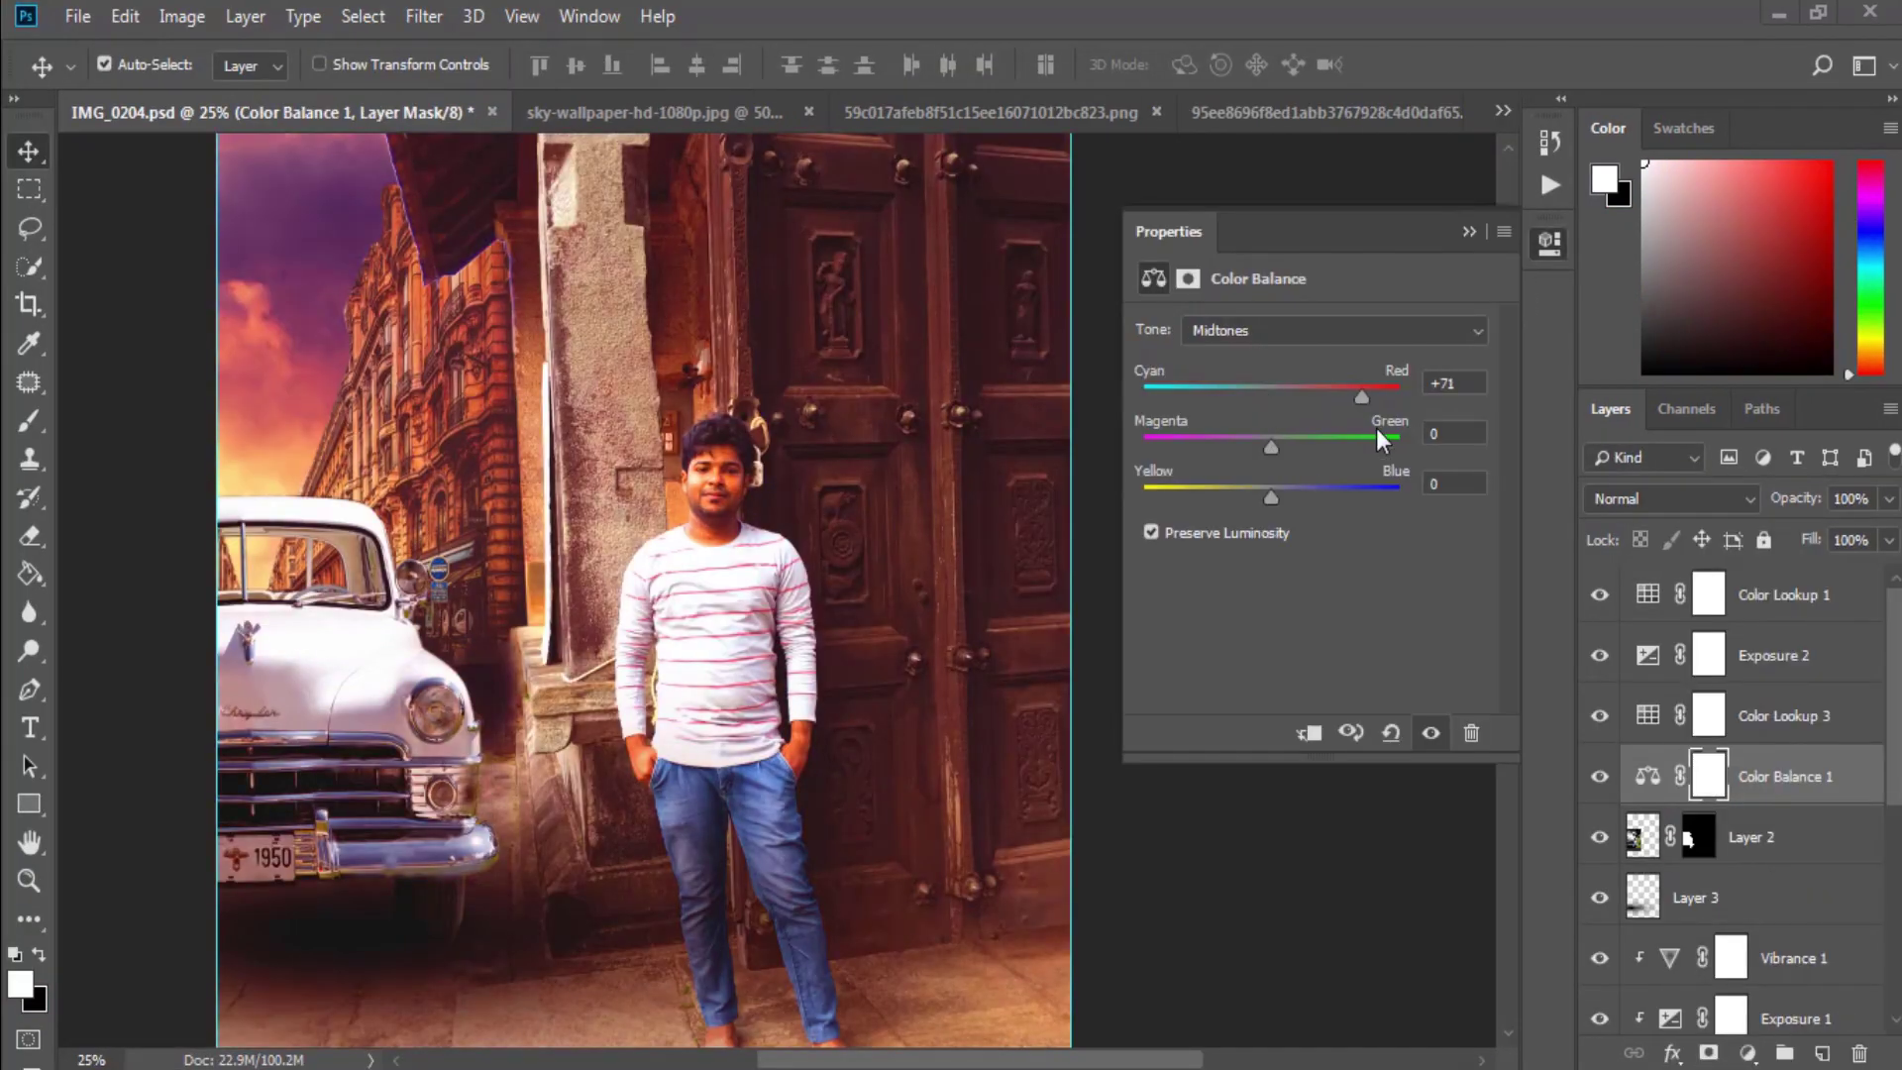
{"action": "left_click", "coordinate": [1350, 616]}
{"action": "left_click", "coordinate": [1469, 229]}
- Select Color Lookup 1 and try Brightness/Contrast without applying it
{"action": "left_click", "coordinate": [1779, 594]}
{"action": "left_click", "coordinate": [182, 15]}
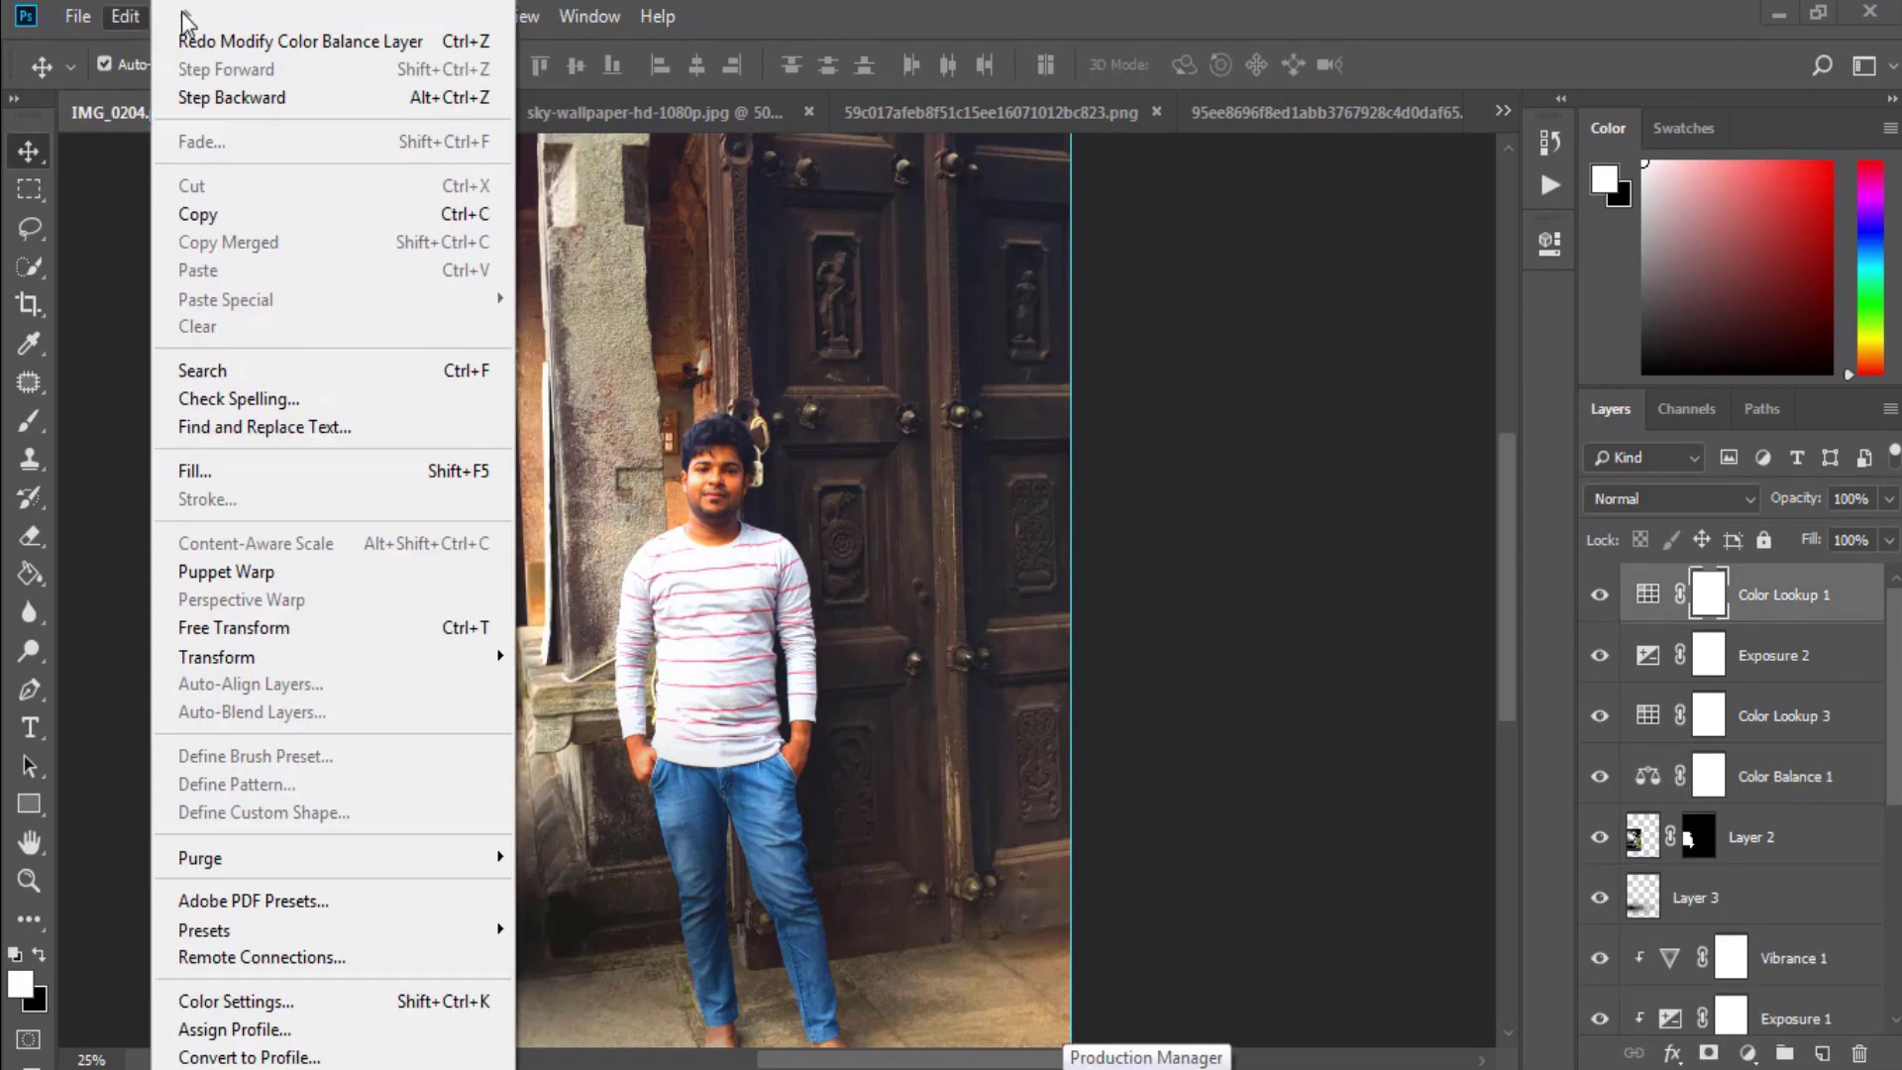
{"action": "left_click", "coordinate": [574, 91]}
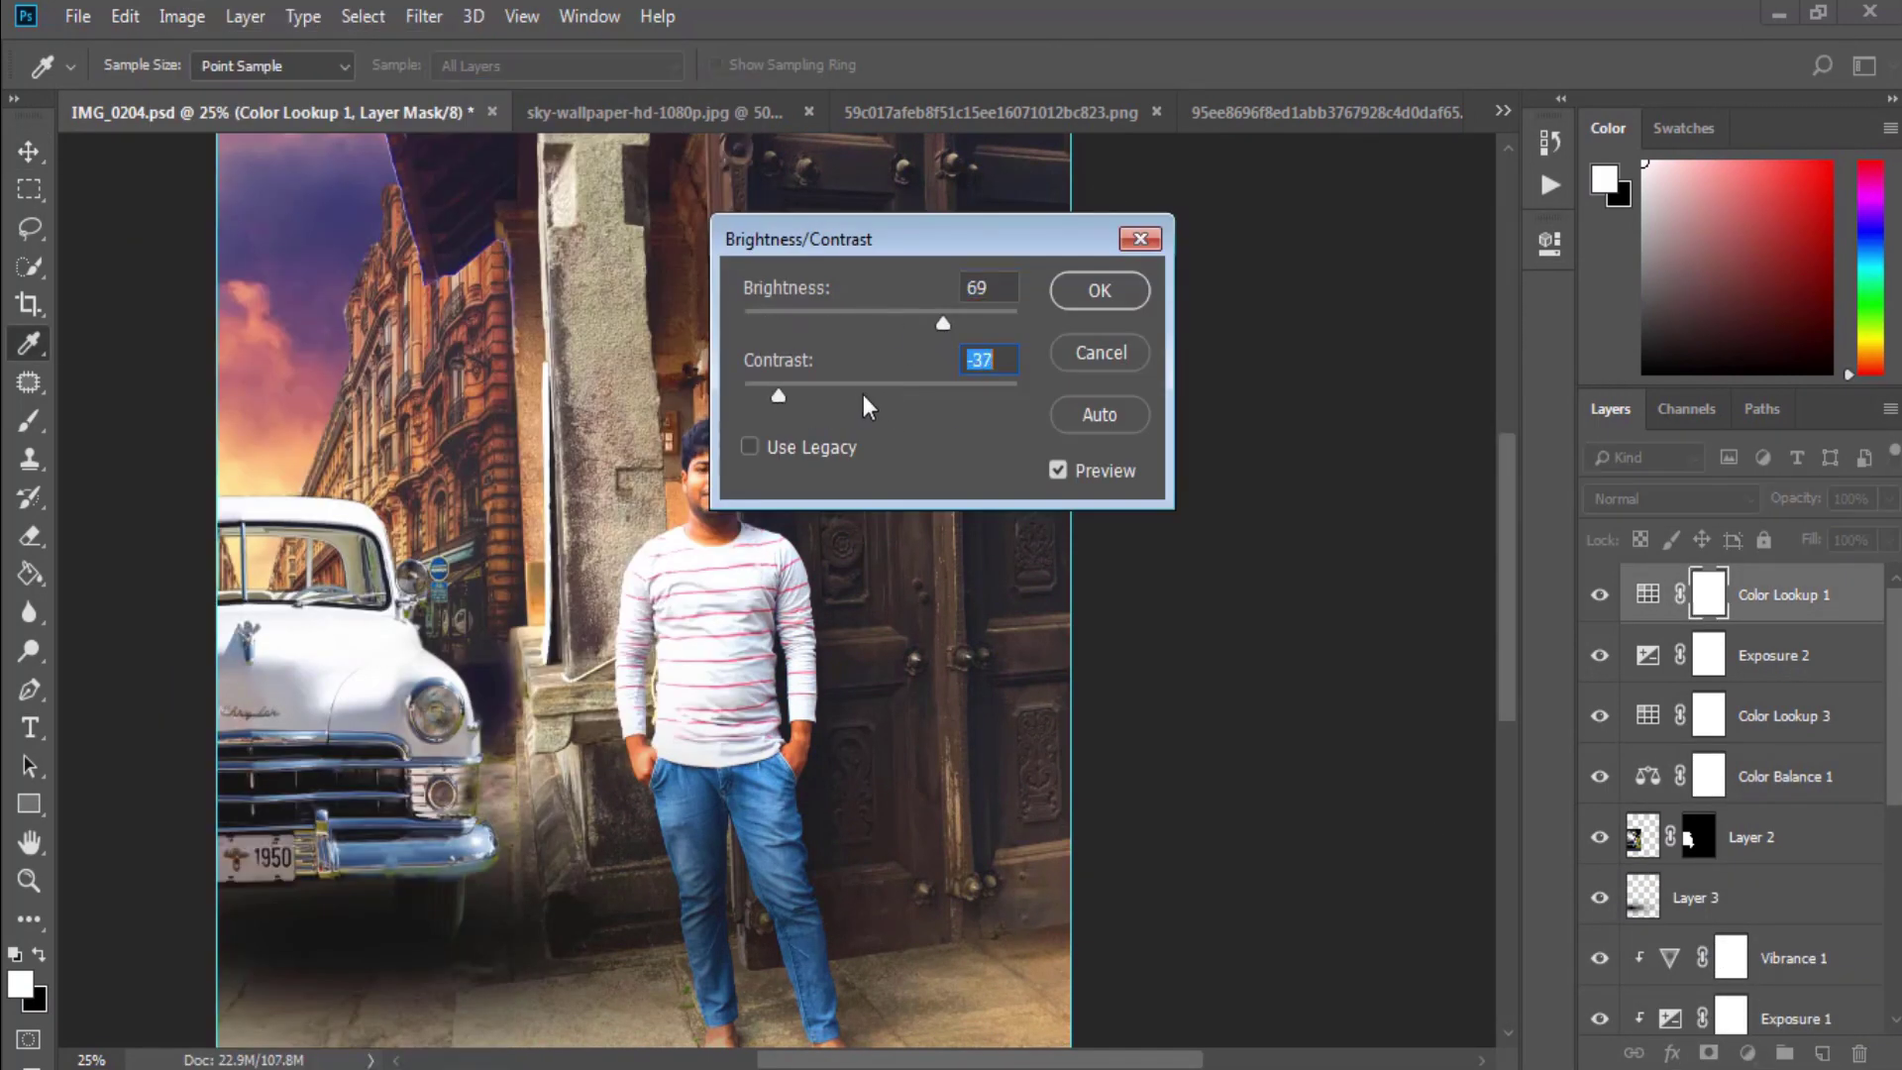
{"action": "key", "text": "Return"}
- Select Layer 2, then Color Lookup 3, then the Color Balance 1 layer
{"action": "key", "text": "v"}
{"action": "left_click", "coordinate": [329, 641]}
{"action": "right_click", "coordinate": [328, 641]}
{"action": "left_click", "coordinate": [1771, 723]}
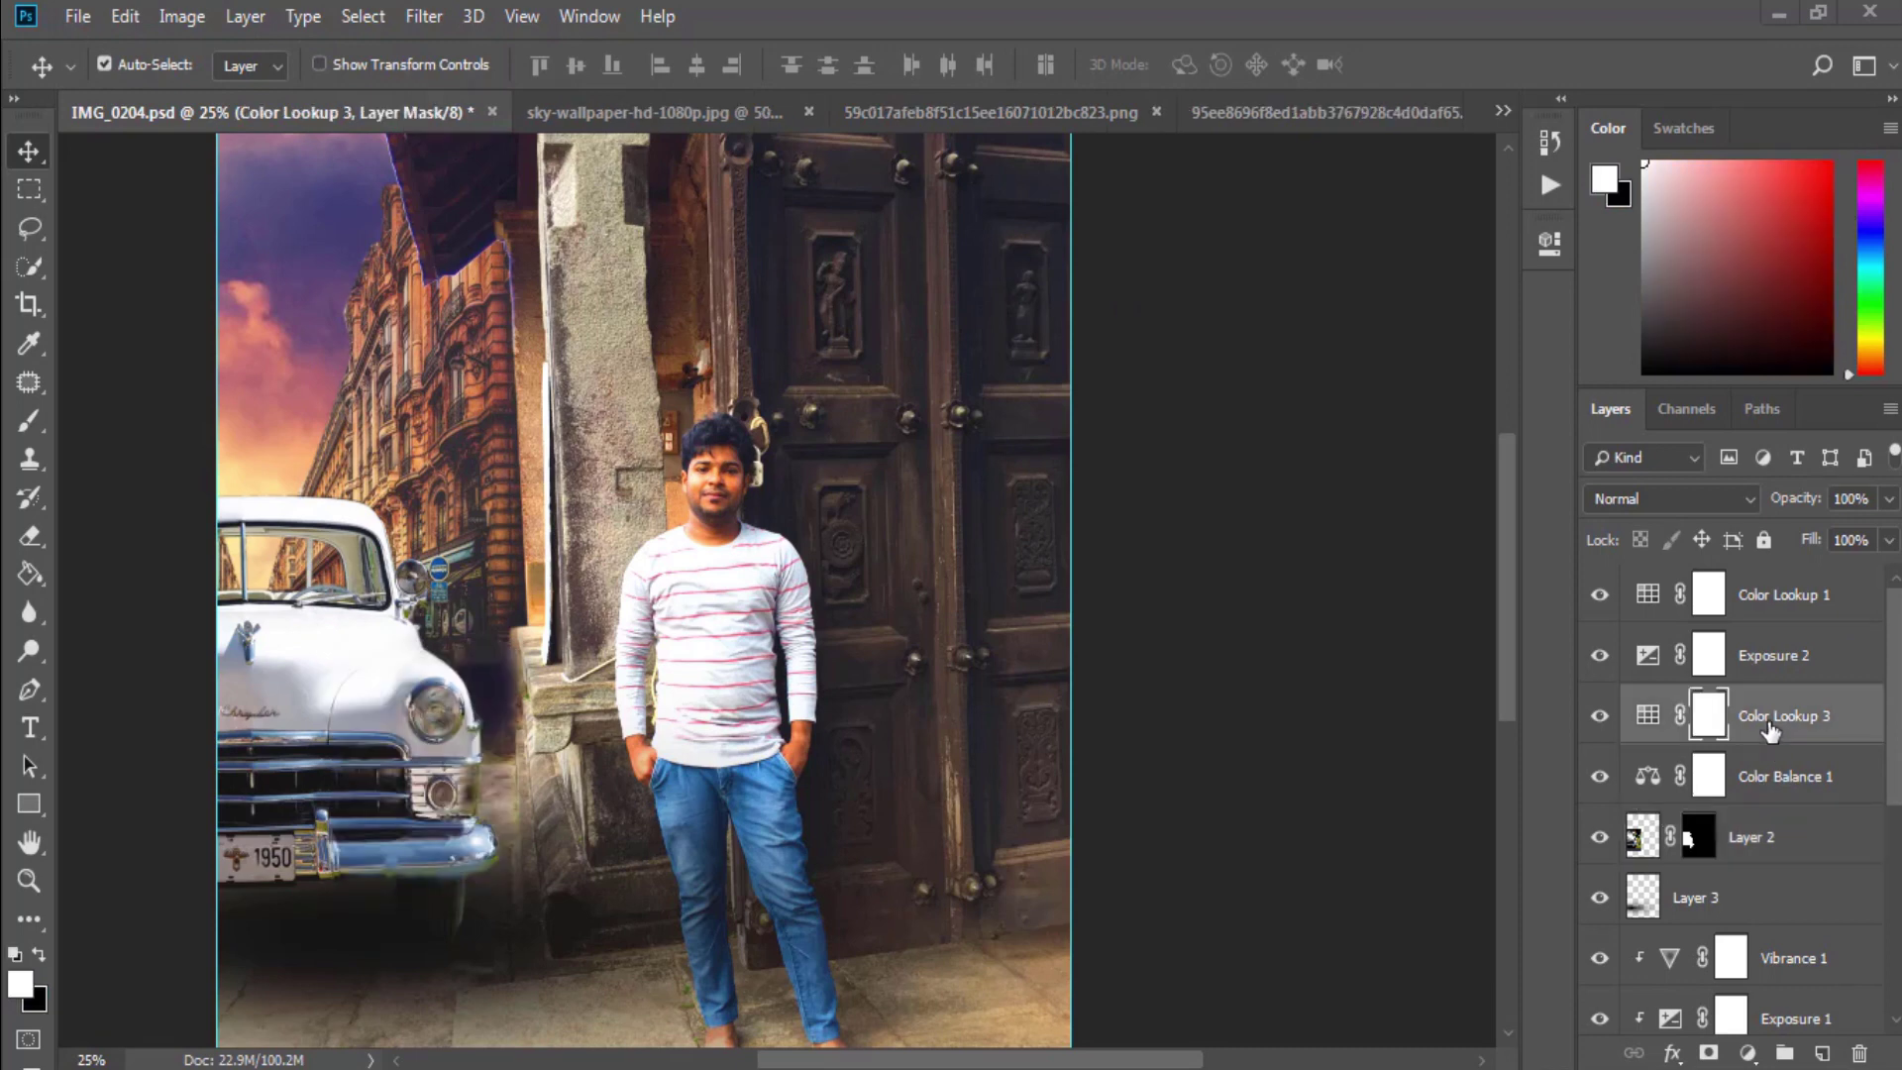
{"action": "scroll", "coordinate": [1770, 730], "scroll_direction": "down", "scroll_amount": 2}
{"action": "left_click", "coordinate": [1774, 655]}
{"action": "scroll", "coordinate": [1773, 644], "scroll_direction": "down", "scroll_amount": 1}
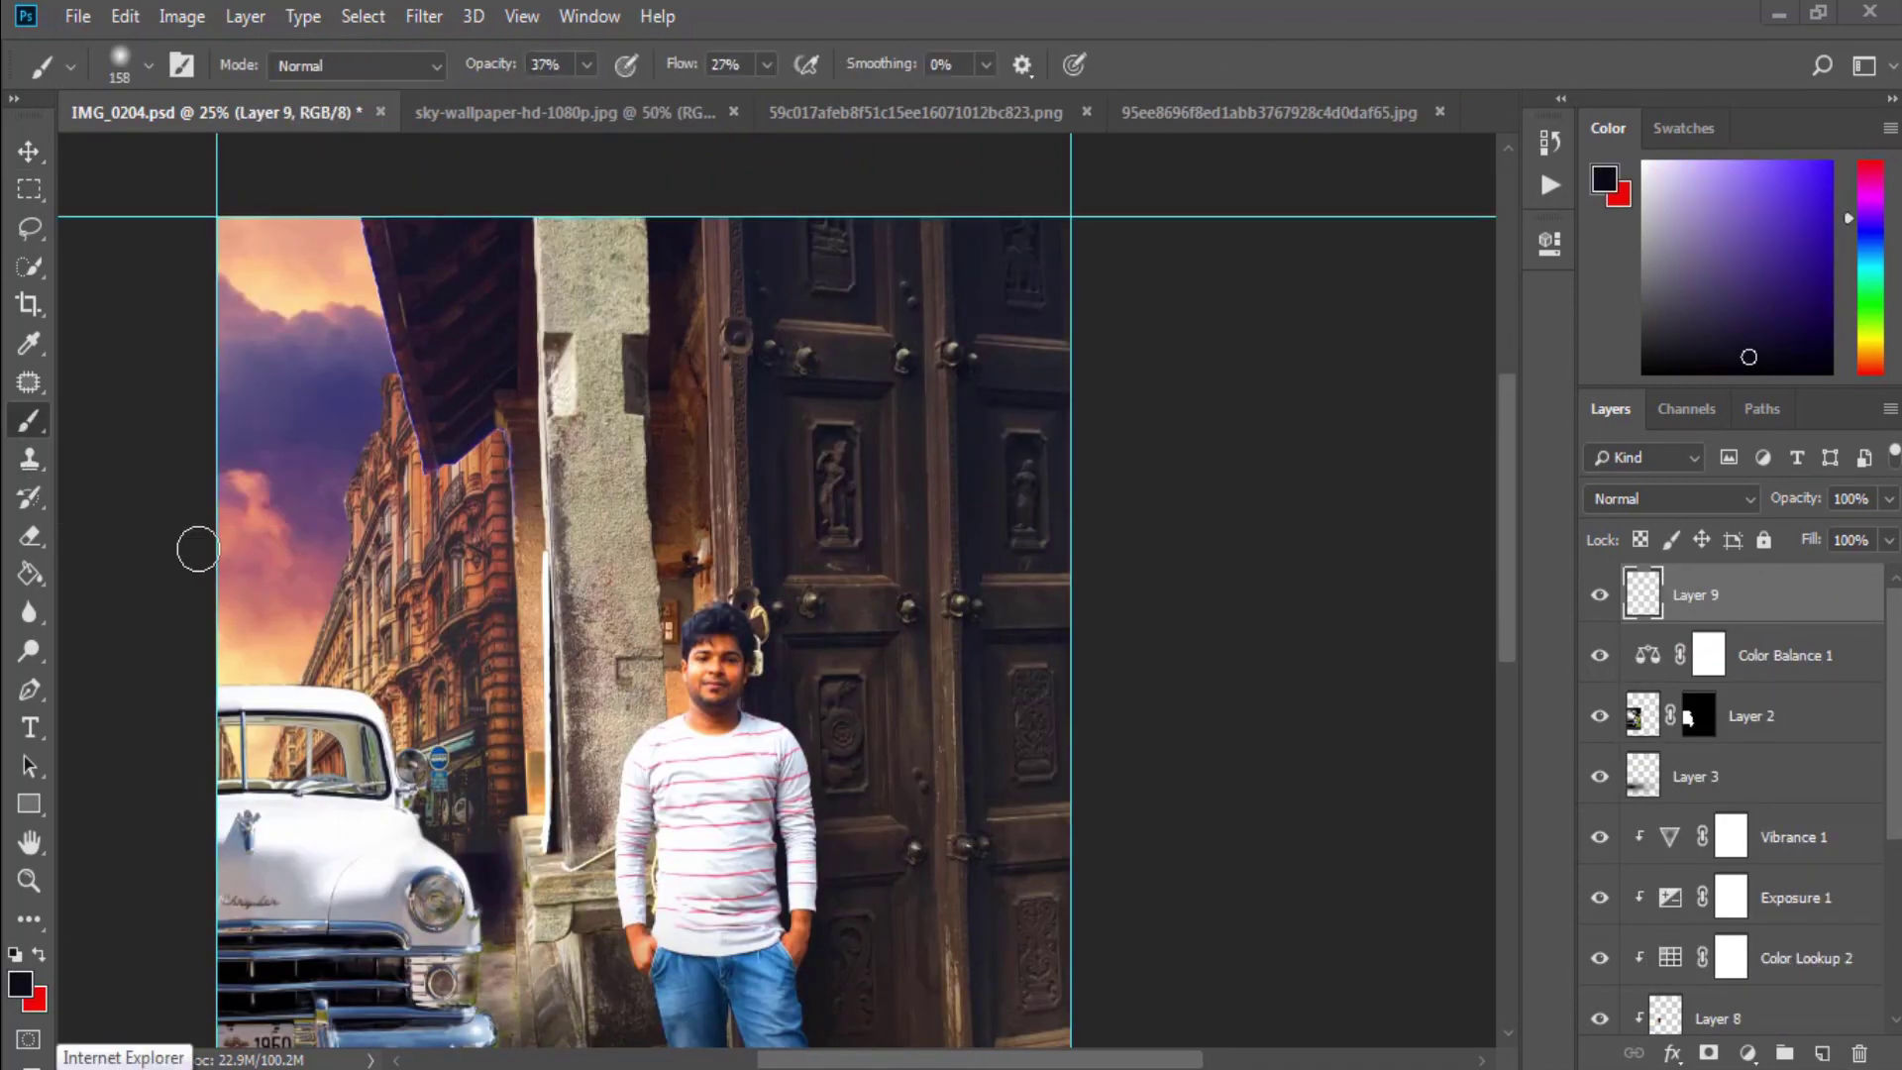
- Pick a soft brush and add a Black & White adjustment layer
{"action": "left_click", "coordinate": [20, 984]}
{"action": "left_click", "coordinate": [1424, 809]}
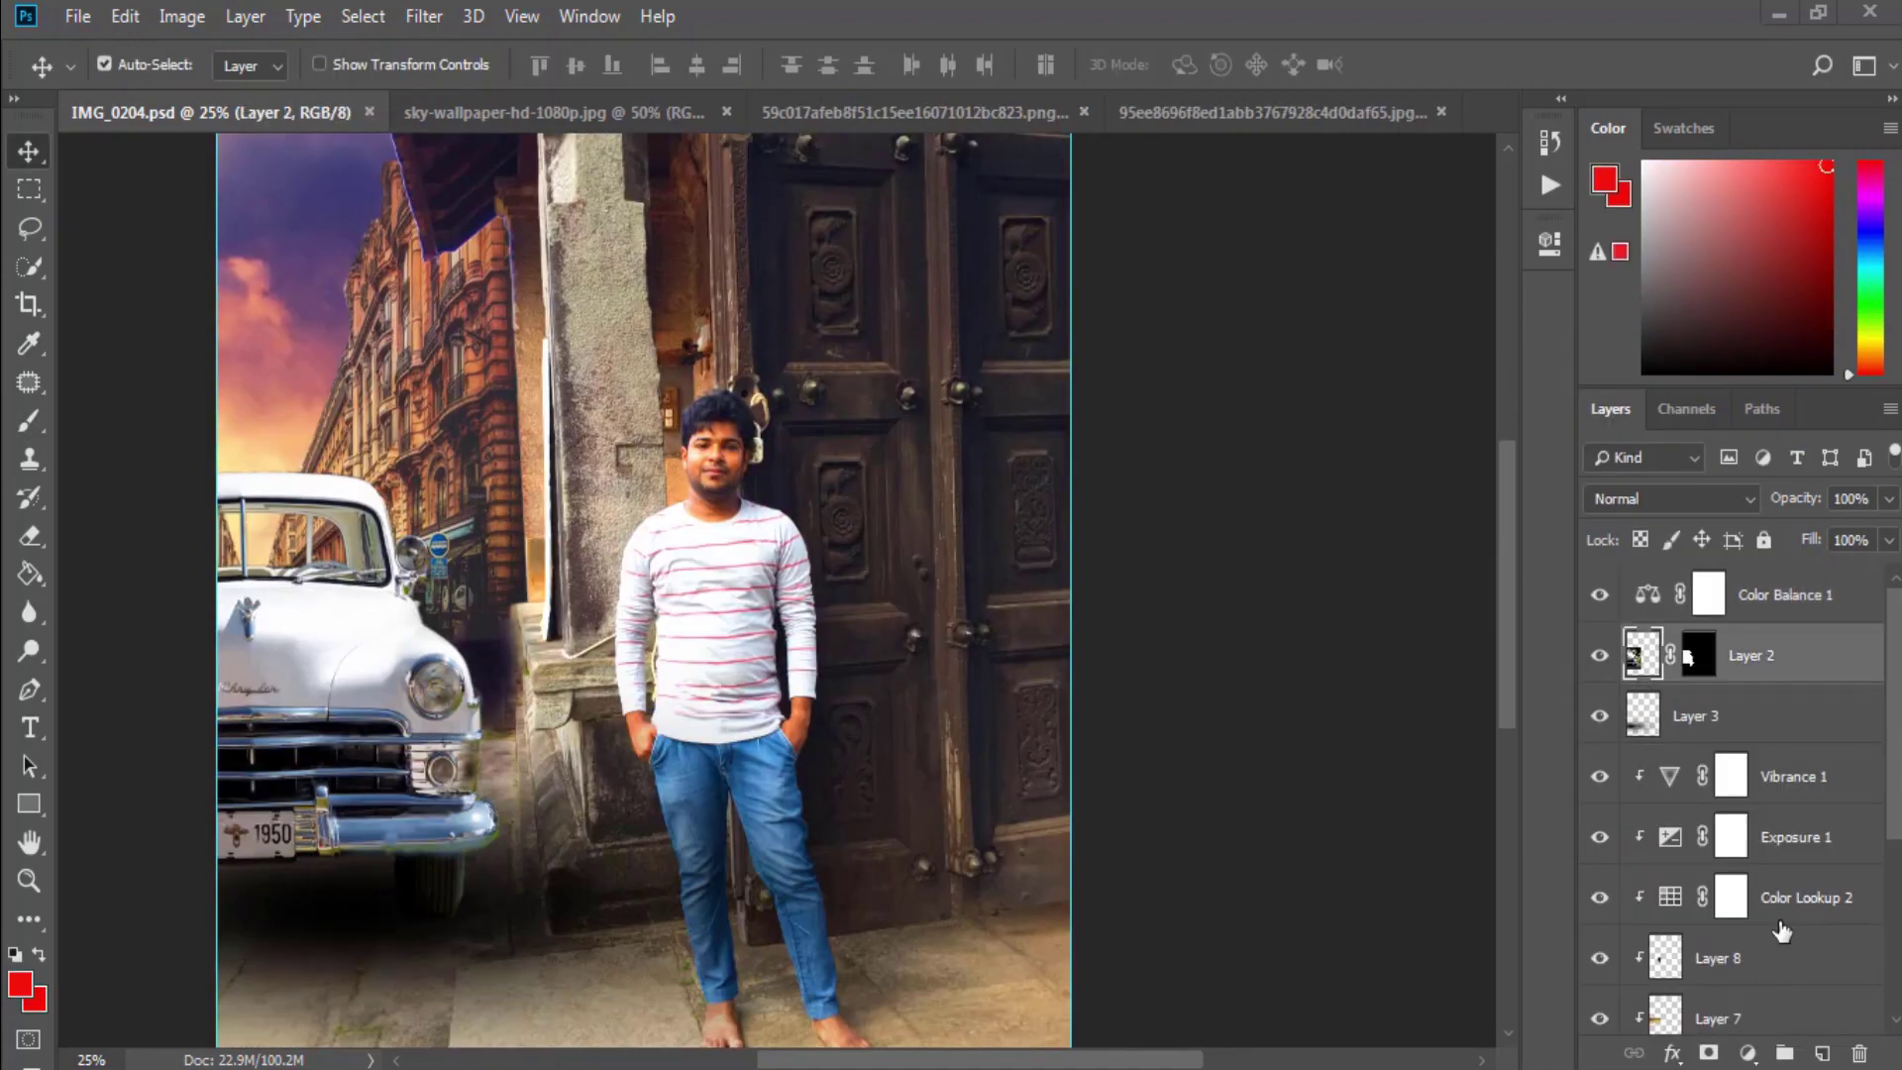
{"action": "left_click", "coordinate": [1747, 1053]}
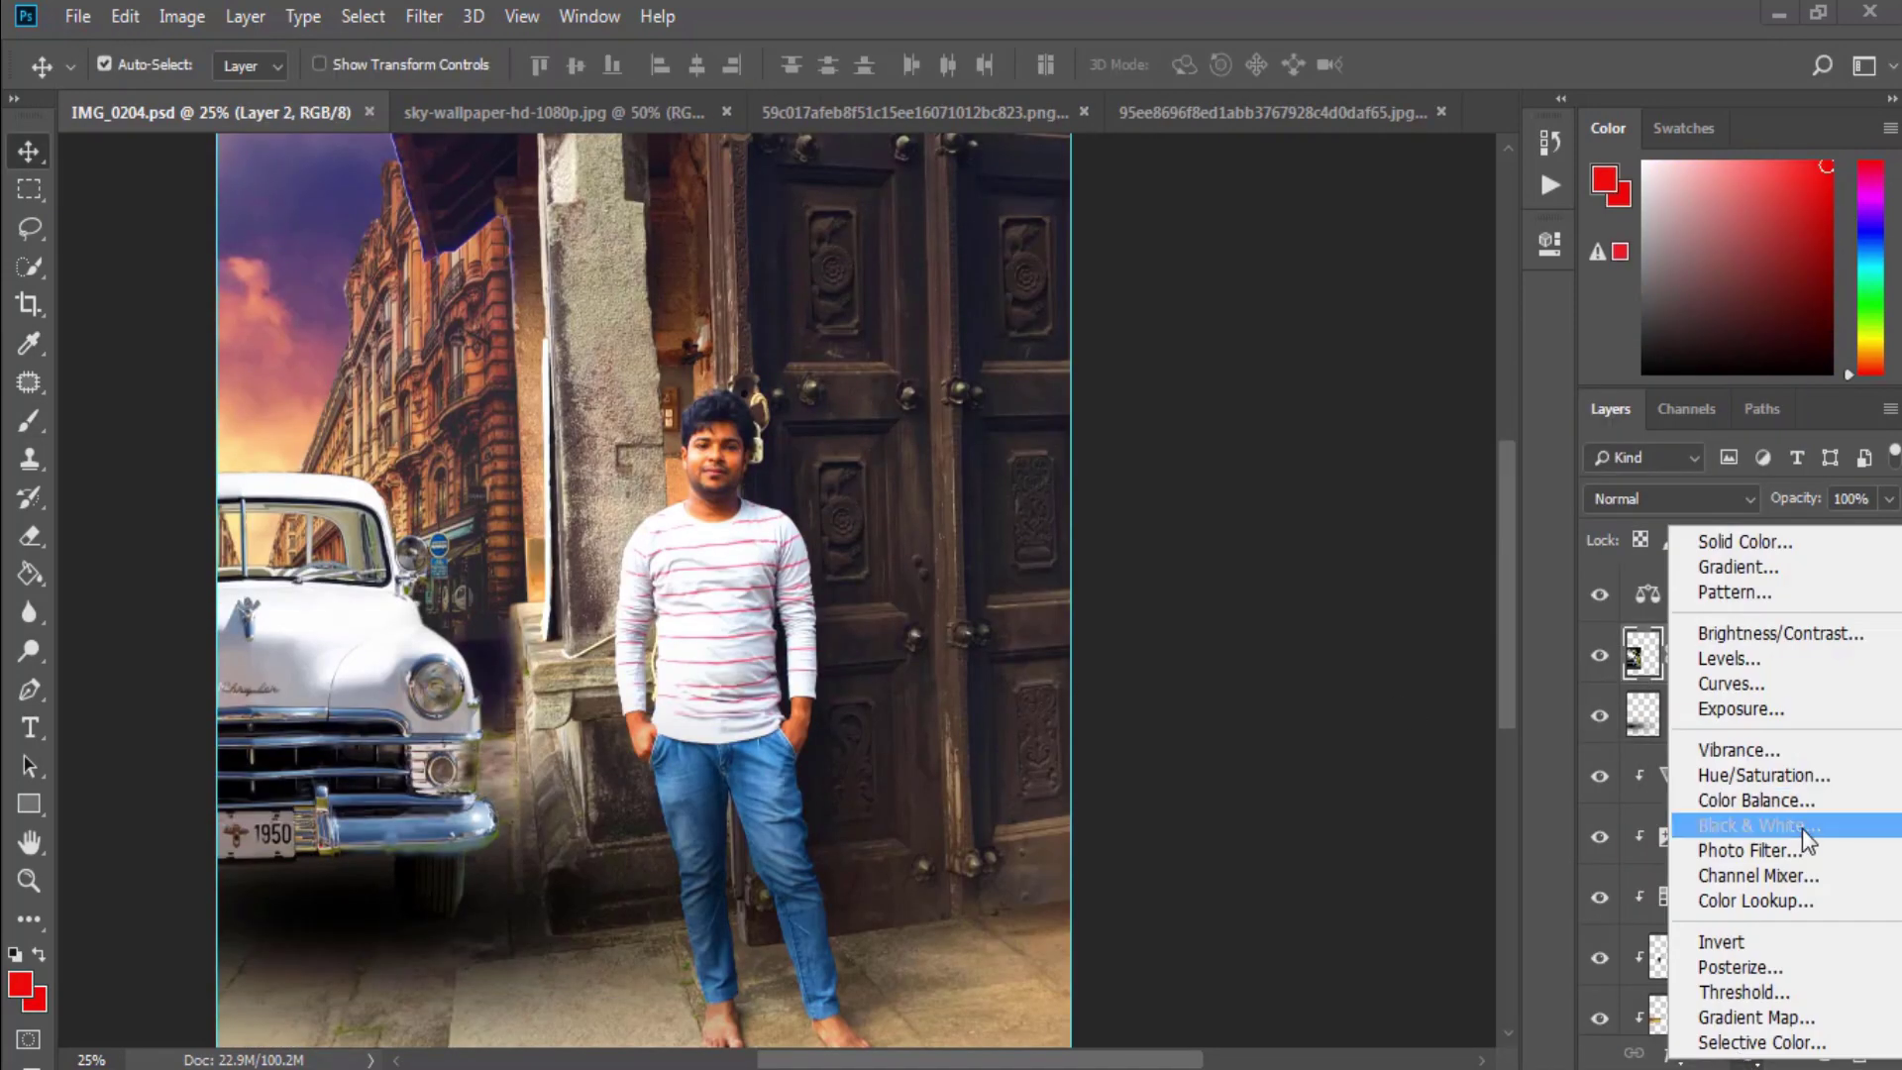
{"action": "left_click", "coordinate": [1798, 826]}
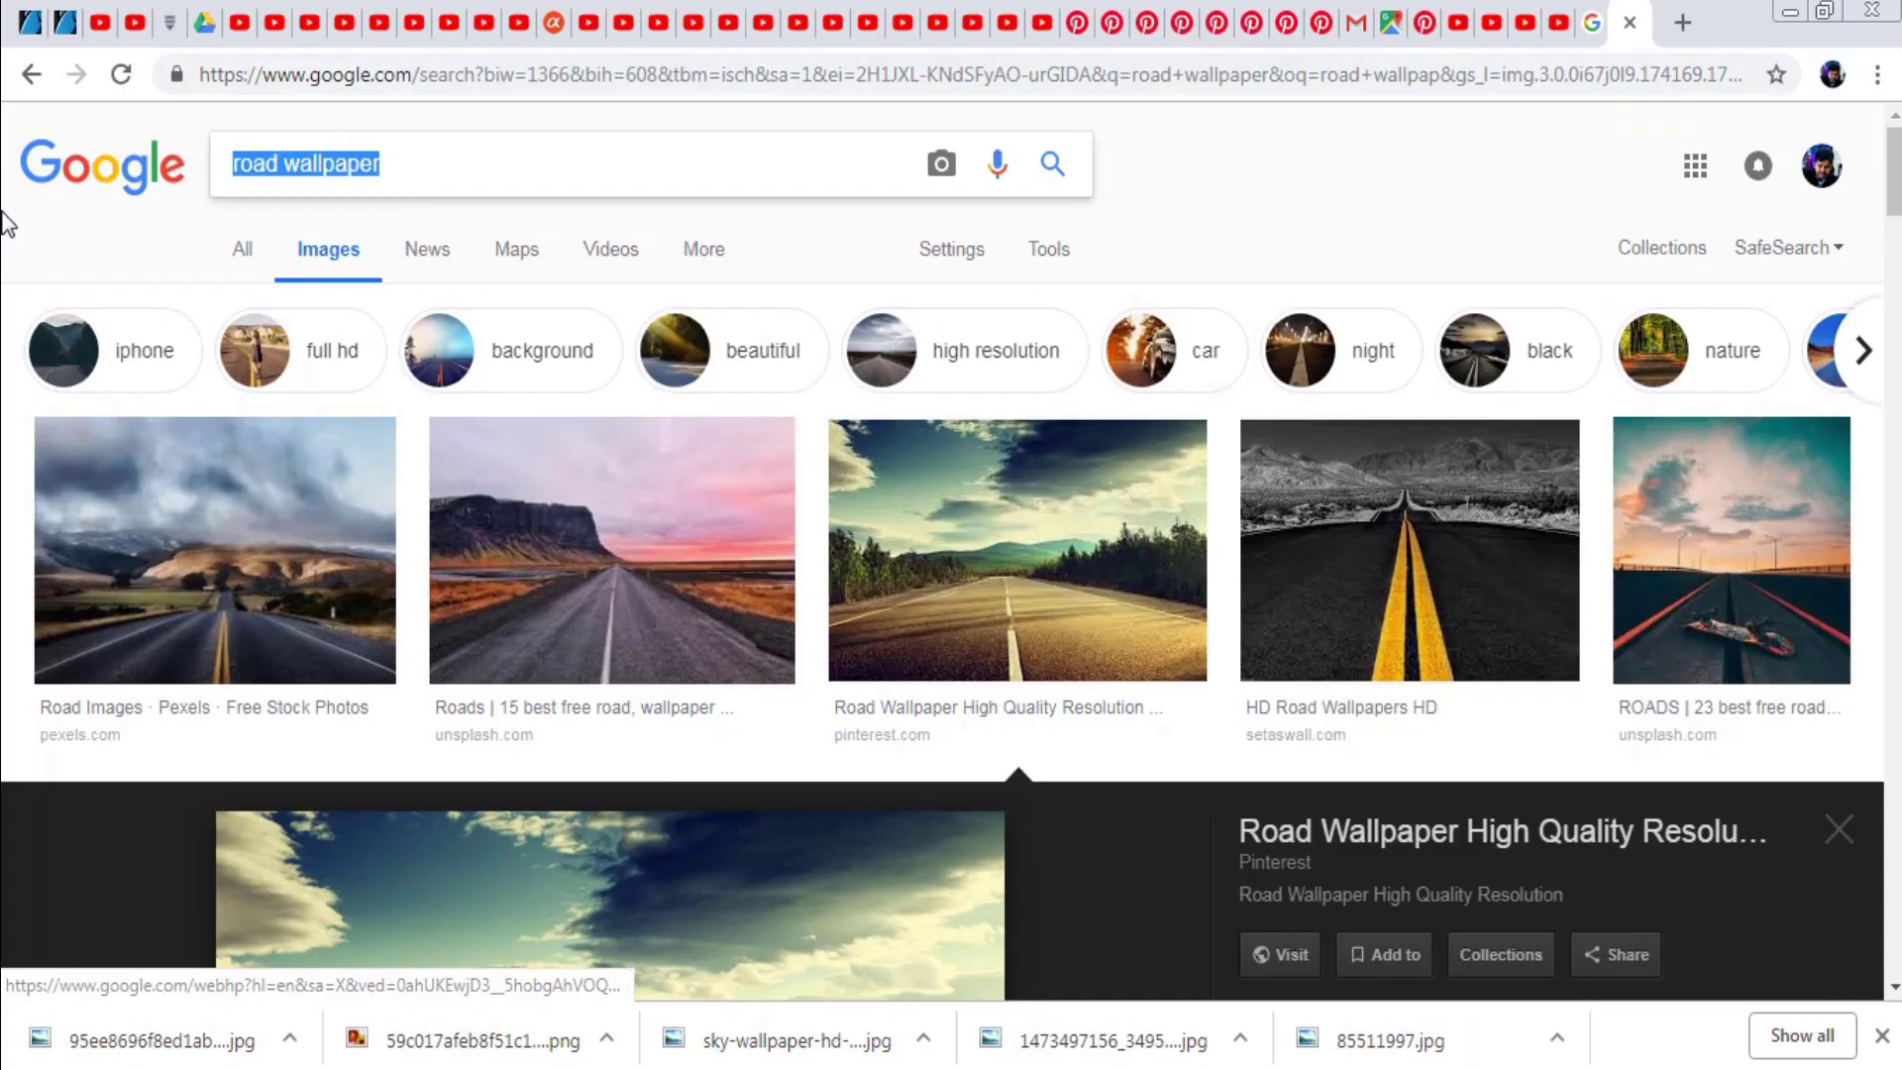
- Scroll the old paper texture results and preview the PSDDude stained paper texture
{"action": "scroll", "coordinate": [585, 545], "scroll_direction": "down", "scroll_amount": 10}
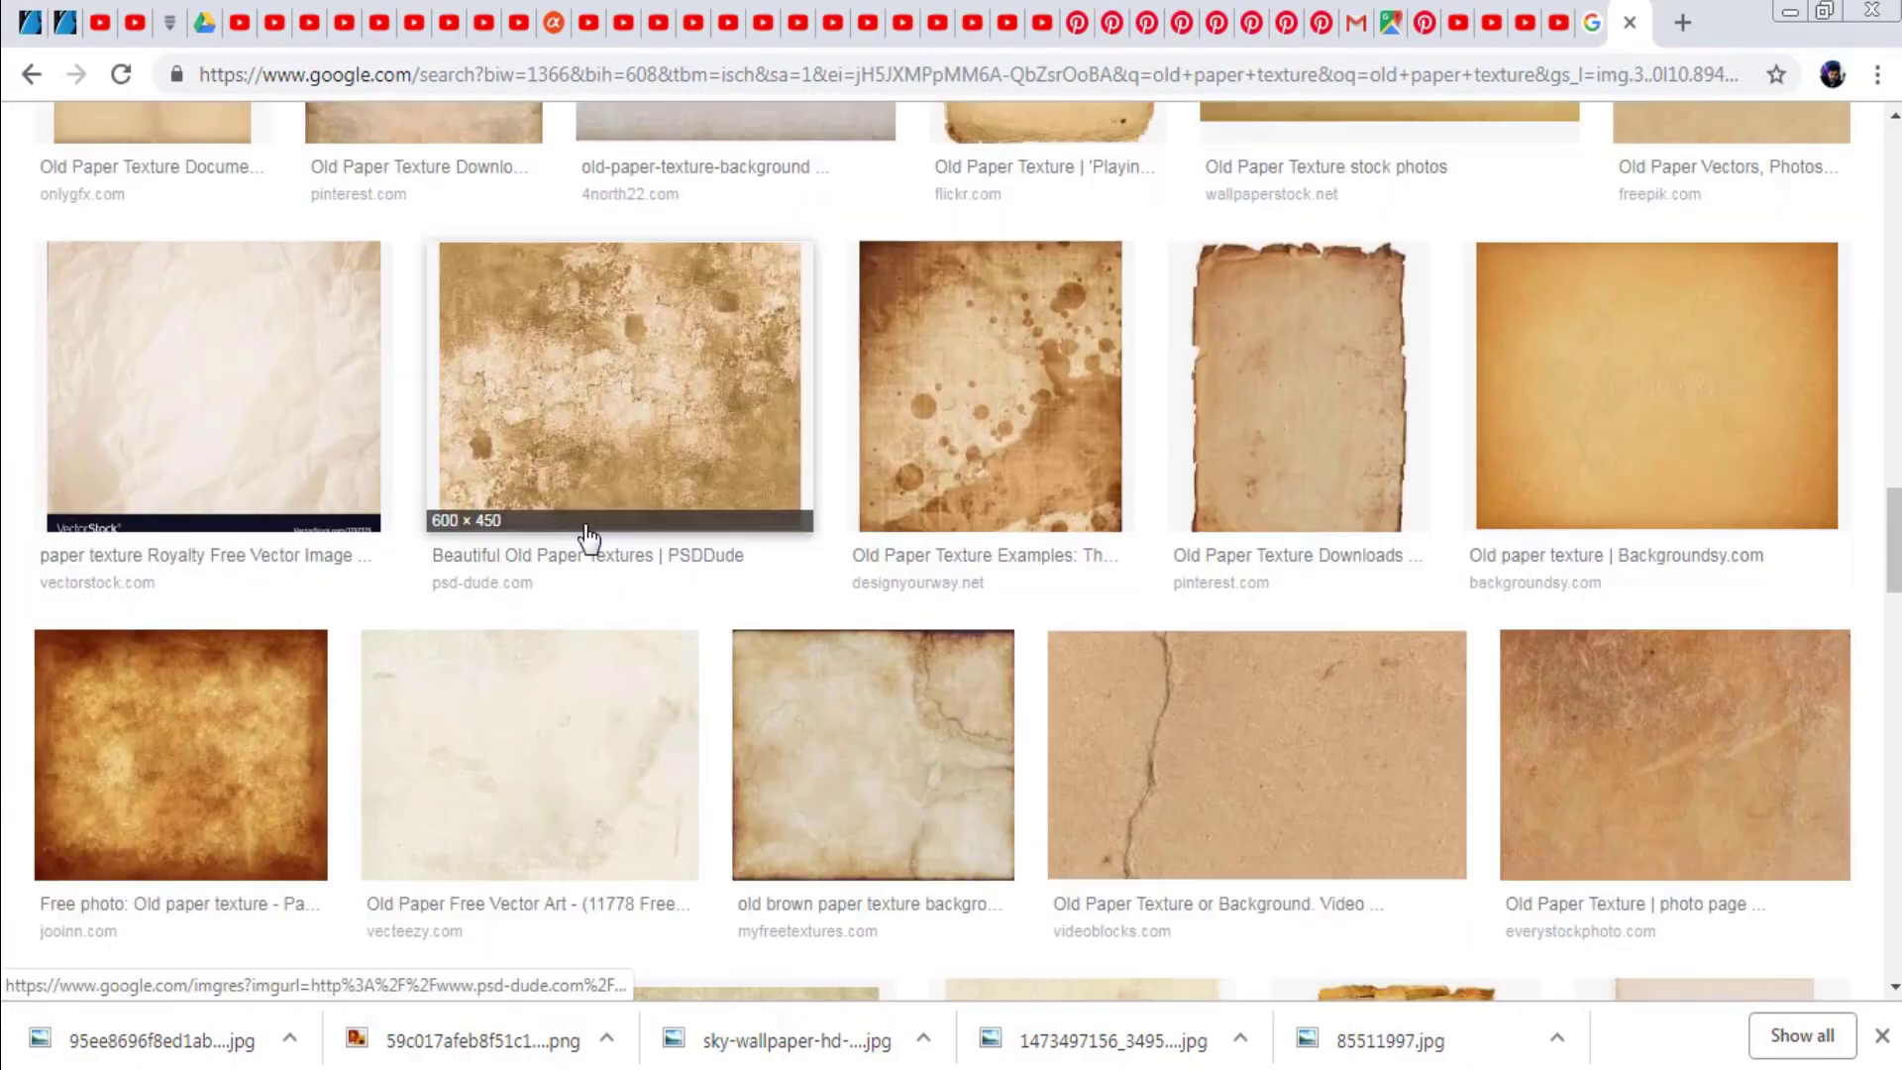
{"action": "scroll", "coordinate": [585, 540], "scroll_direction": "down", "scroll_amount": 5}
{"action": "scroll", "coordinate": [584, 540], "scroll_direction": "down", "scroll_amount": 5}
{"action": "scroll", "coordinate": [584, 540], "scroll_direction": "up", "scroll_amount": 10}
{"action": "left_click", "coordinate": [792, 543]}
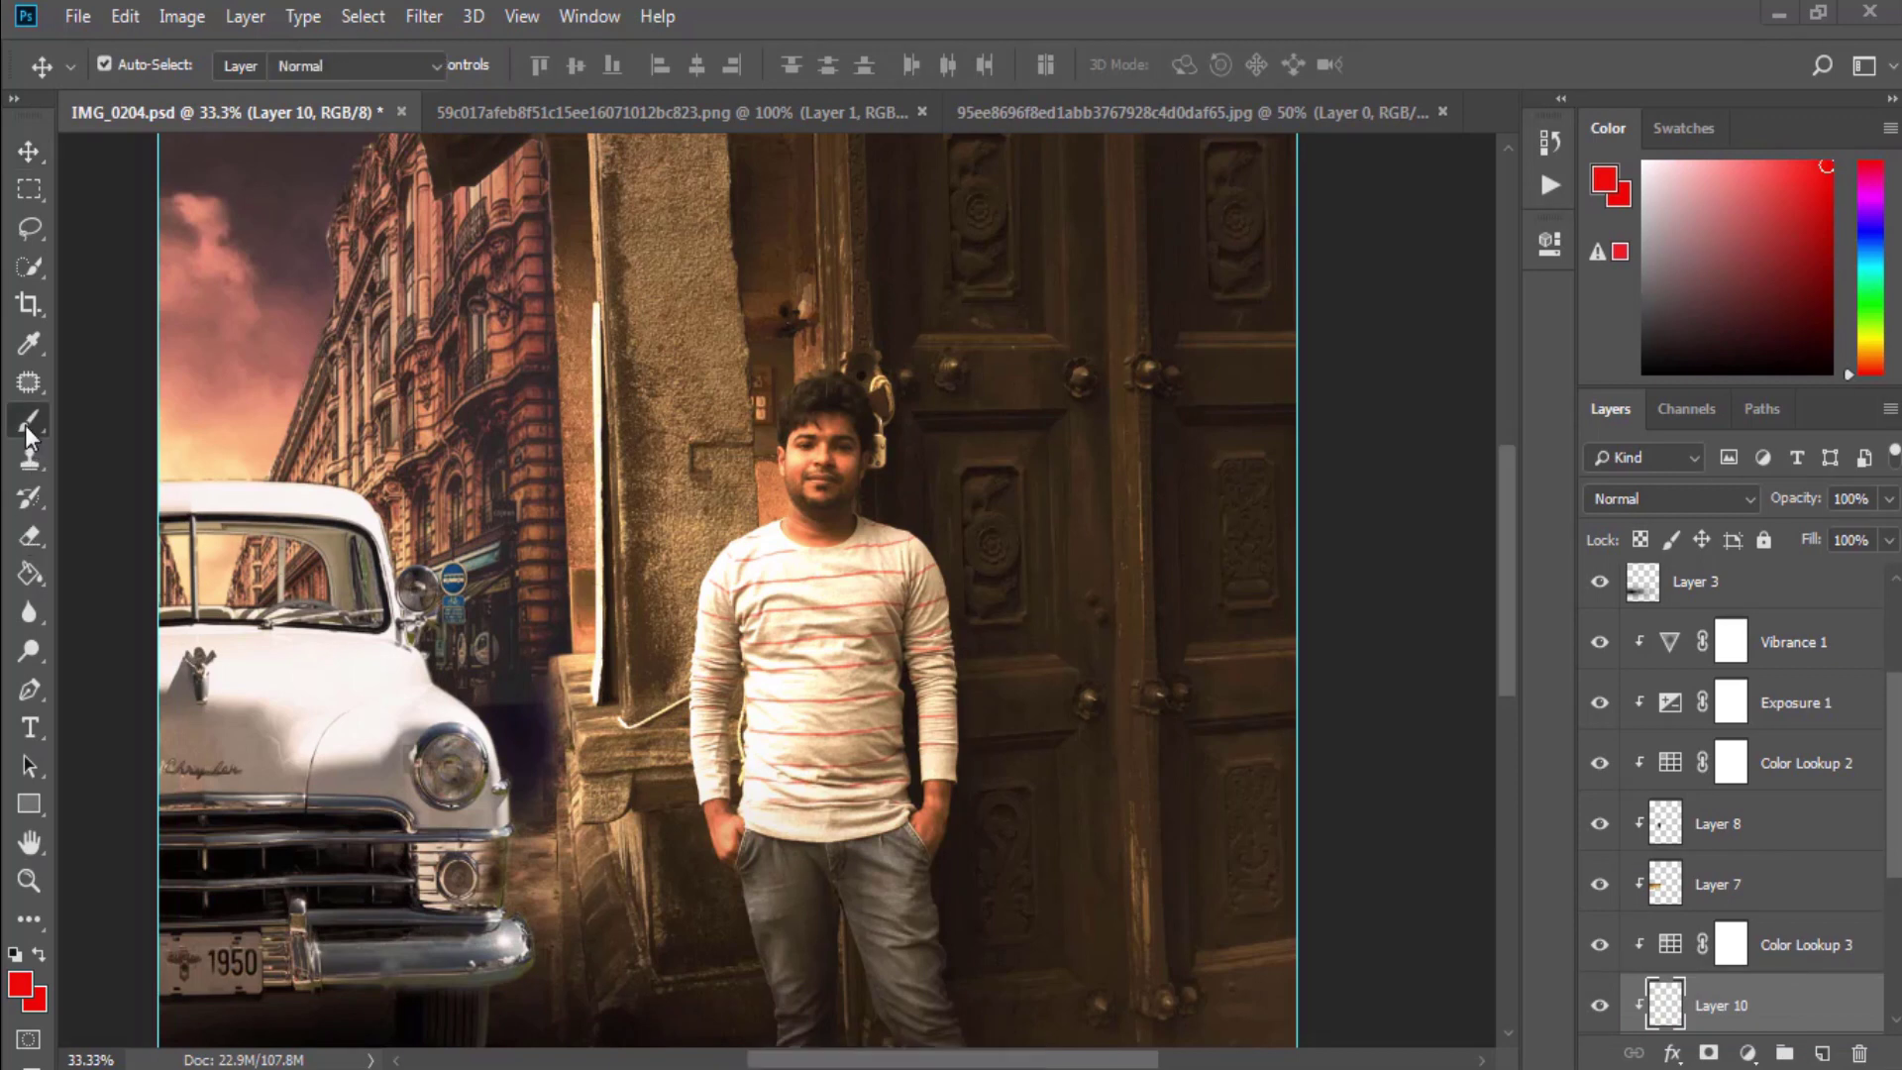
- Set the brush foreground colour to white
{"action": "left_click", "coordinate": [29, 421]}
{"action": "left_click", "coordinate": [20, 984]}
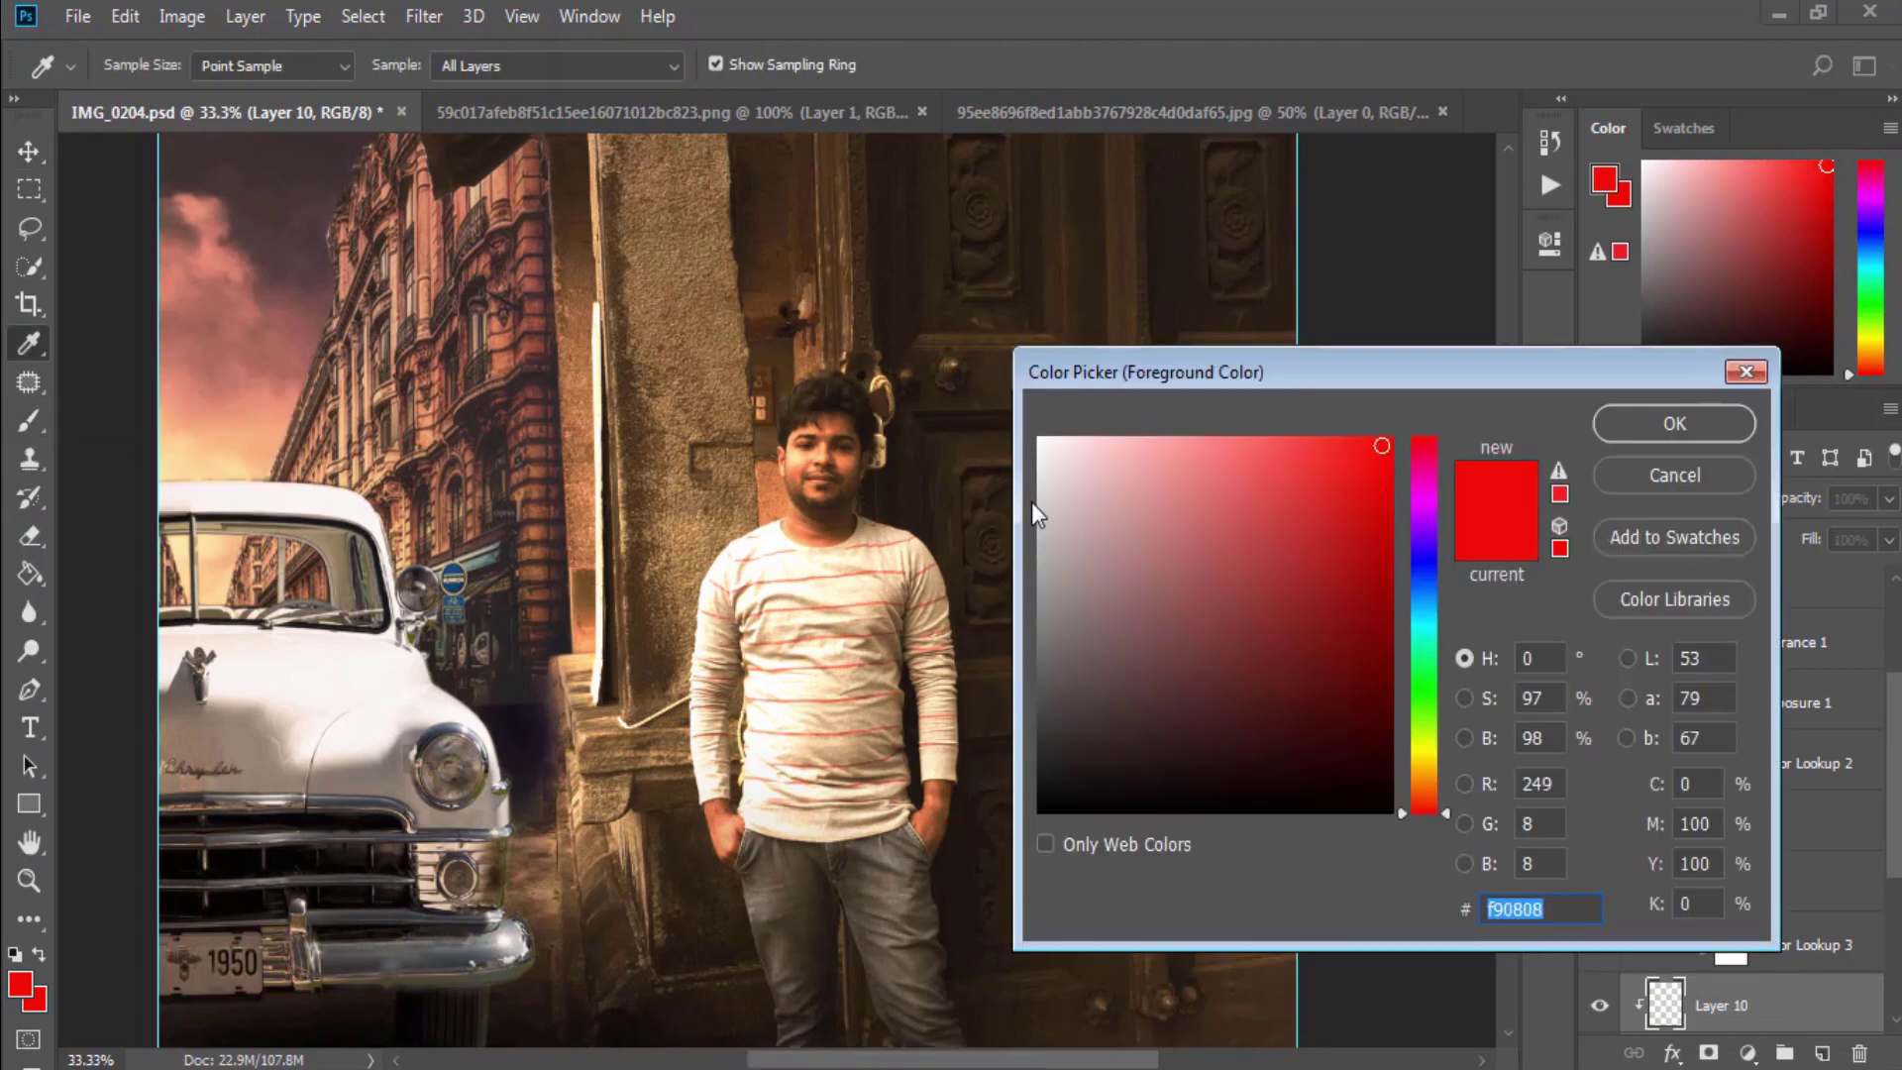
{"action": "left_click", "coordinate": [1036, 433]}
{"action": "left_click", "coordinate": [1677, 420]}
- Raise Layer 10 in the stack and paint a white glow on it
{"action": "key", "text": "v"}
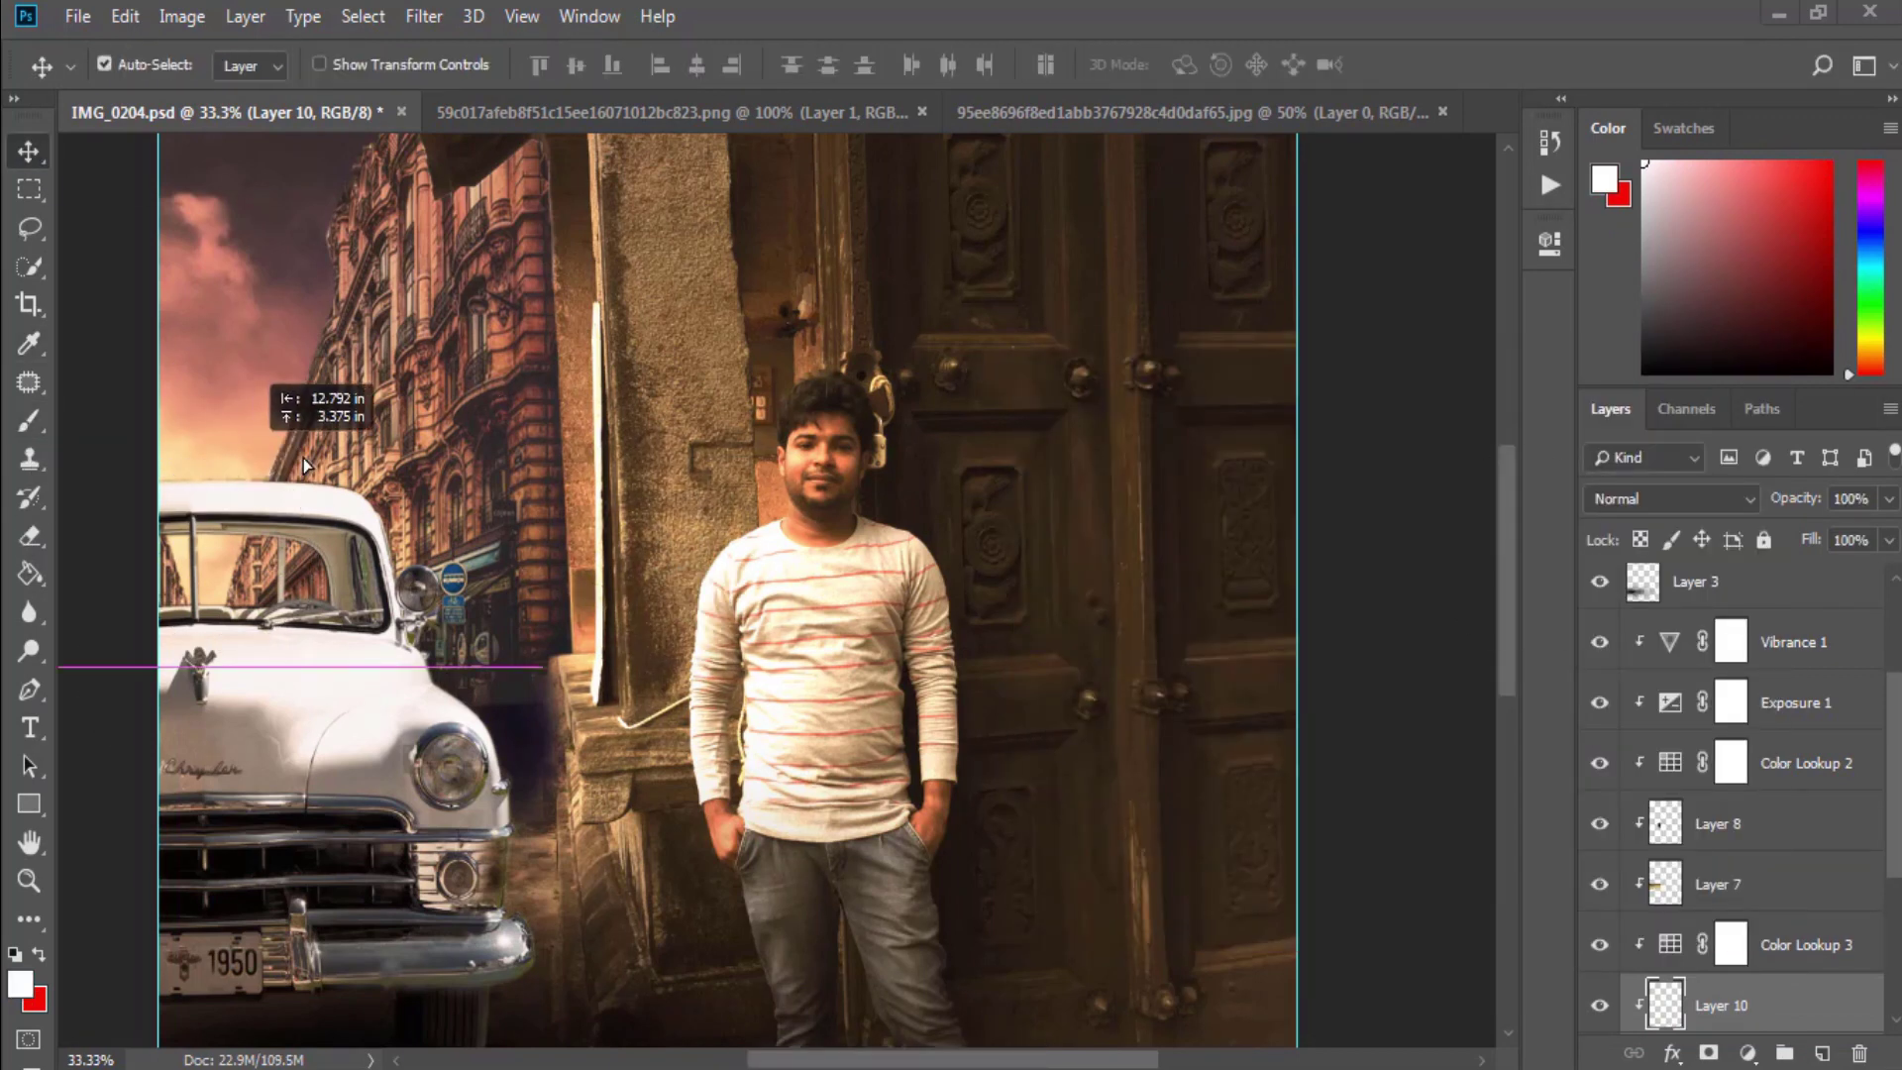
{"action": "key", "text": "ctrl+bracketright"}
{"action": "key", "text": "ctrl+bracketright"}
{"action": "key", "text": "ctrl+bracketright"}
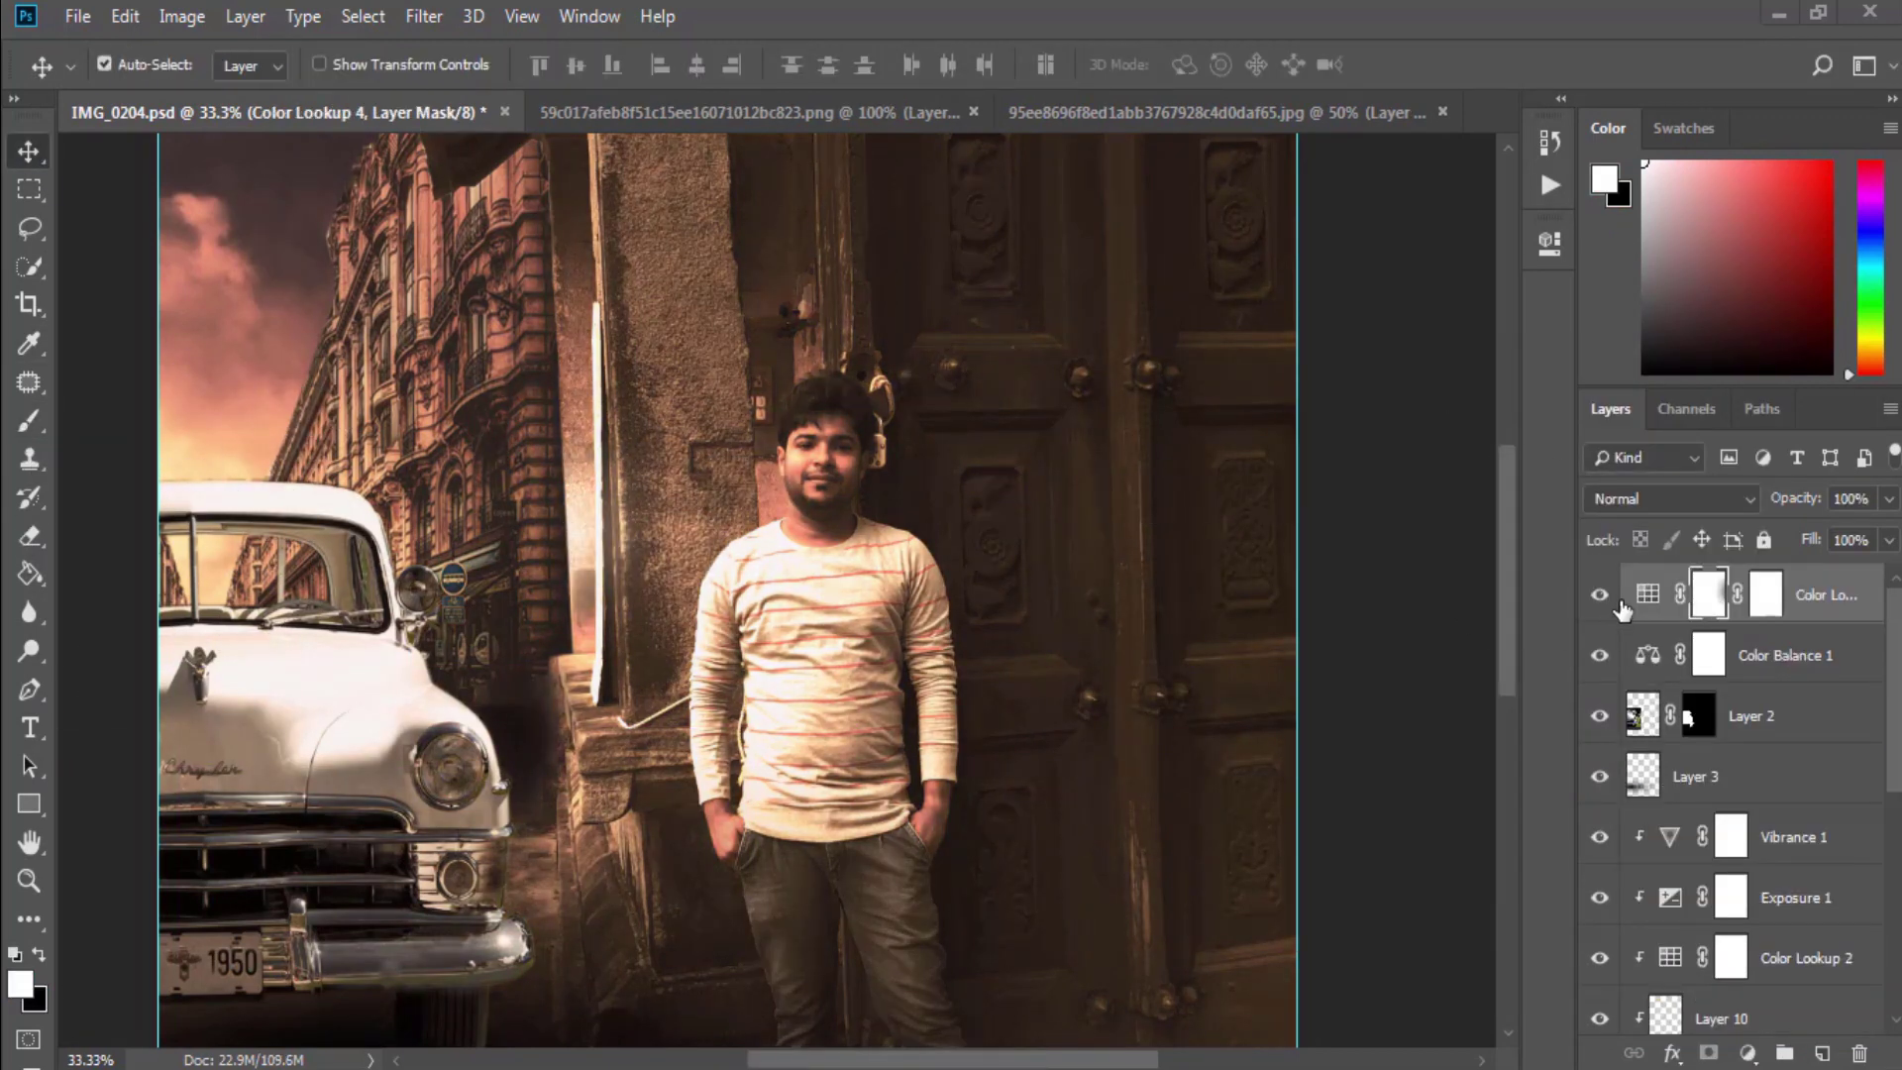
{"action": "left_click_drag", "start_coordinate": [922, 595], "coordinate": [1293, 454]}
{"action": "scroll", "coordinate": [1293, 454], "scroll_direction": "up", "scroll_amount": 3}
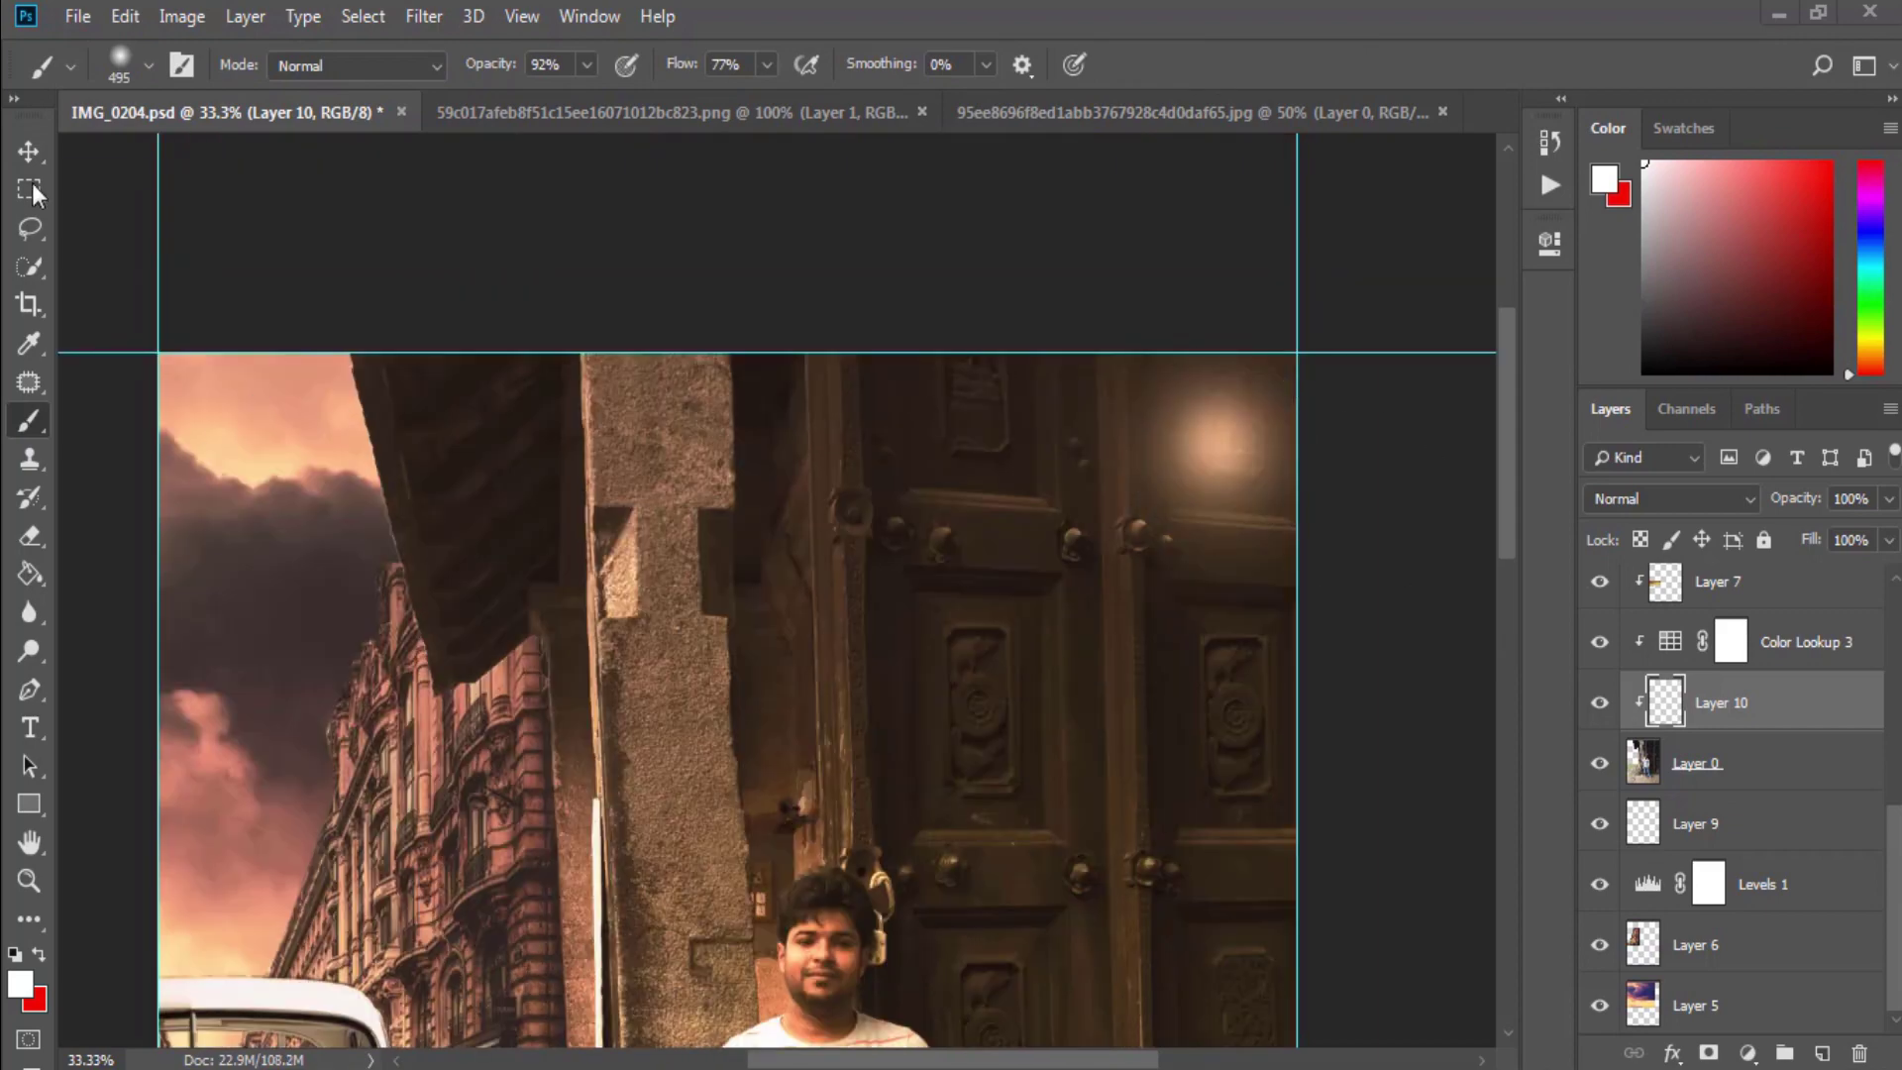
- Enlarge the glow across the upper door with Free Transform
{"action": "key", "text": "ctrl+t"}
{"action": "left_click_drag", "start_coordinate": [1032, 645], "coordinate": [793, 912]}
{"action": "scroll", "coordinate": [990, 595], "scroll_direction": "down", "scroll_amount": 3}
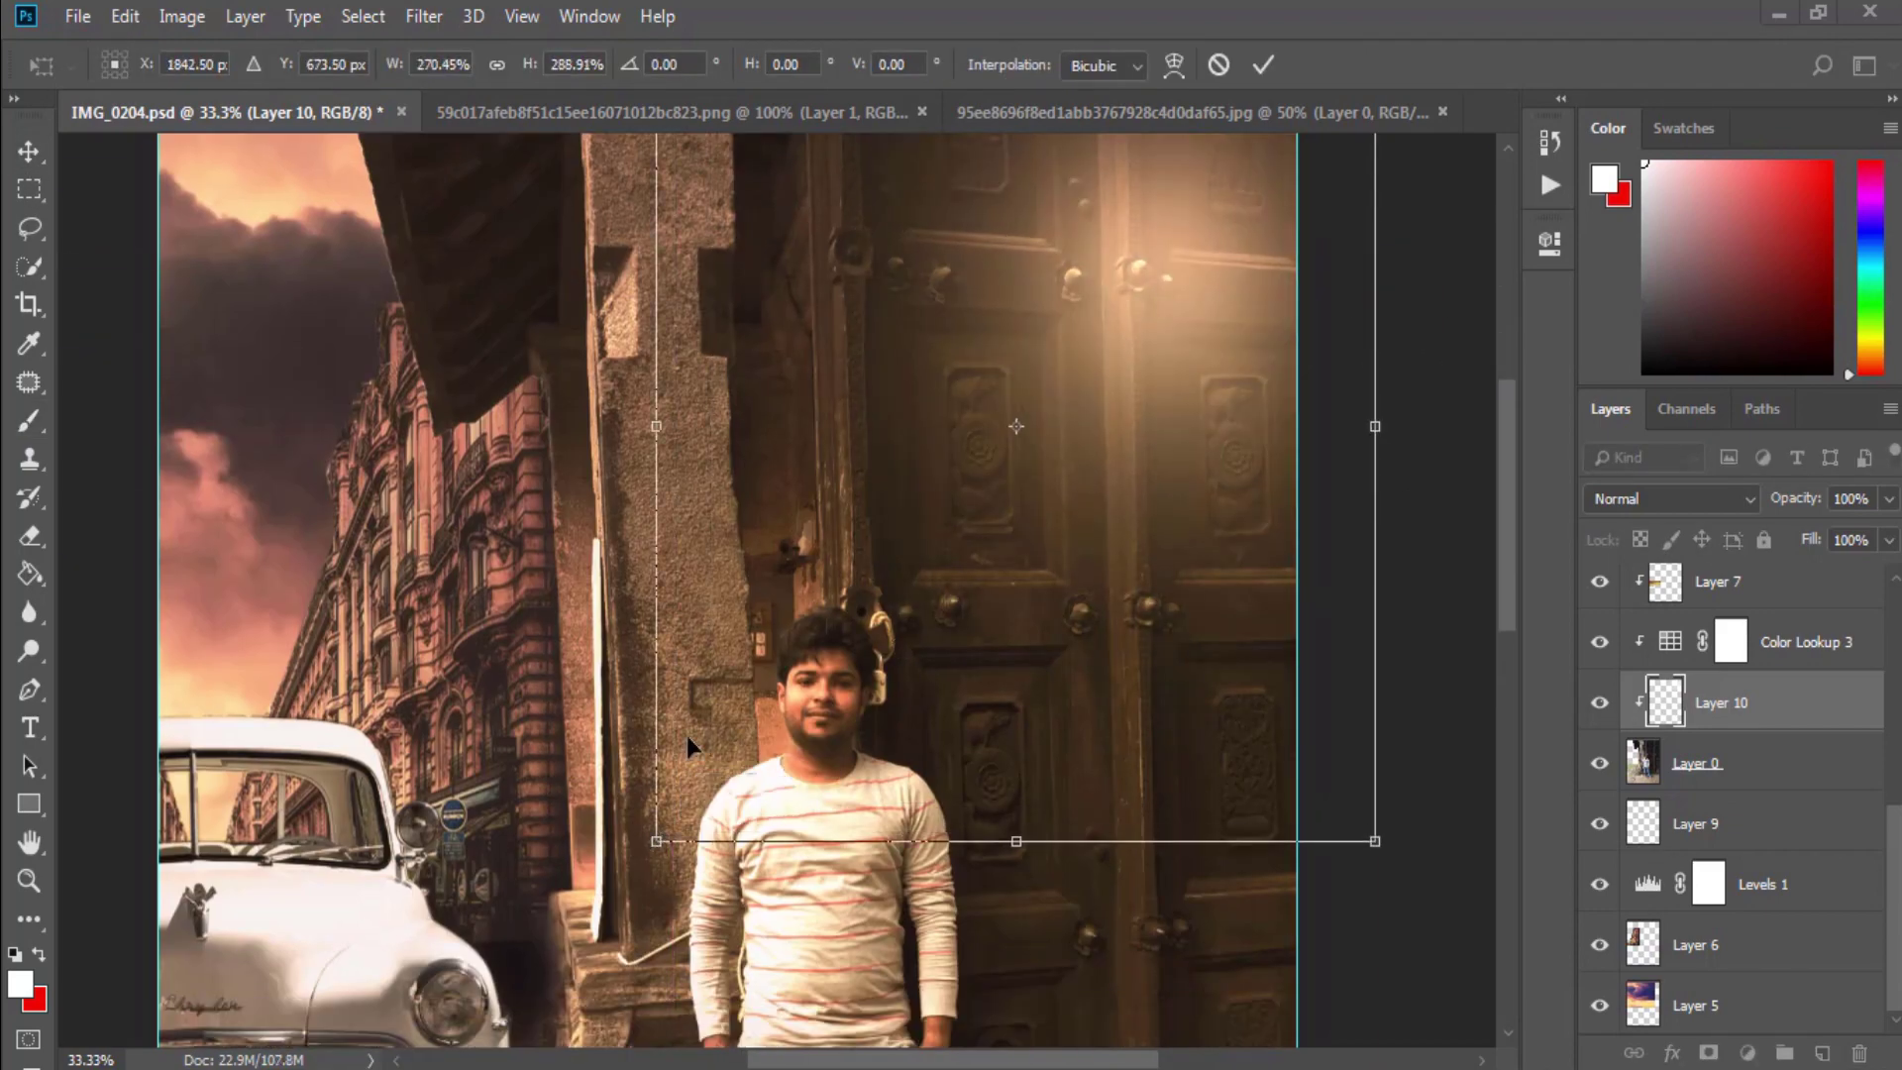
{"action": "key", "text": "Return"}
{"action": "scroll", "coordinate": [793, 694], "scroll_direction": "up", "scroll_amount": 3}
{"action": "scroll", "coordinate": [891, 644], "scroll_direction": "up", "scroll_amount": 2}
{"action": "scroll", "coordinate": [931, 594], "scroll_direction": "down", "scroll_amount": 5}
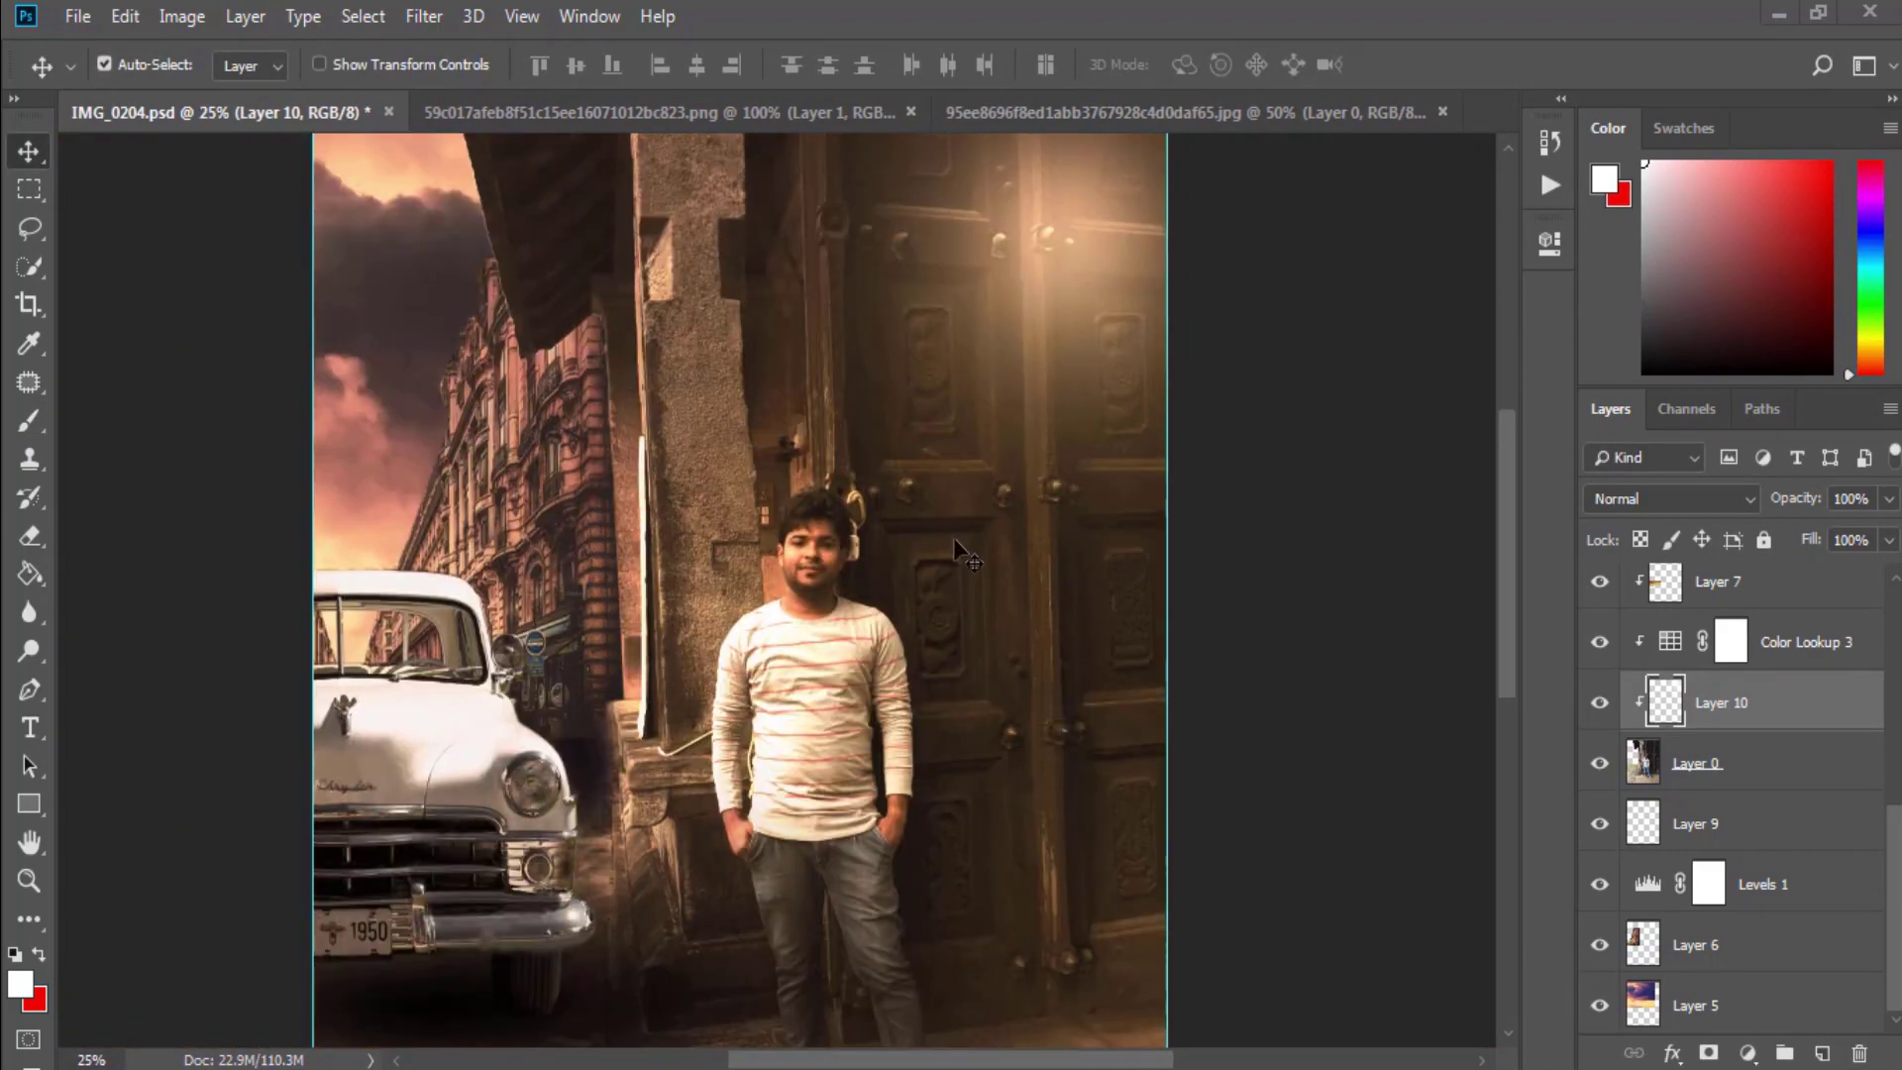
- Save the composite file
{"action": "key", "text": "ctrl+shift+s"}
{"action": "left_click", "coordinate": [1150, 994]}
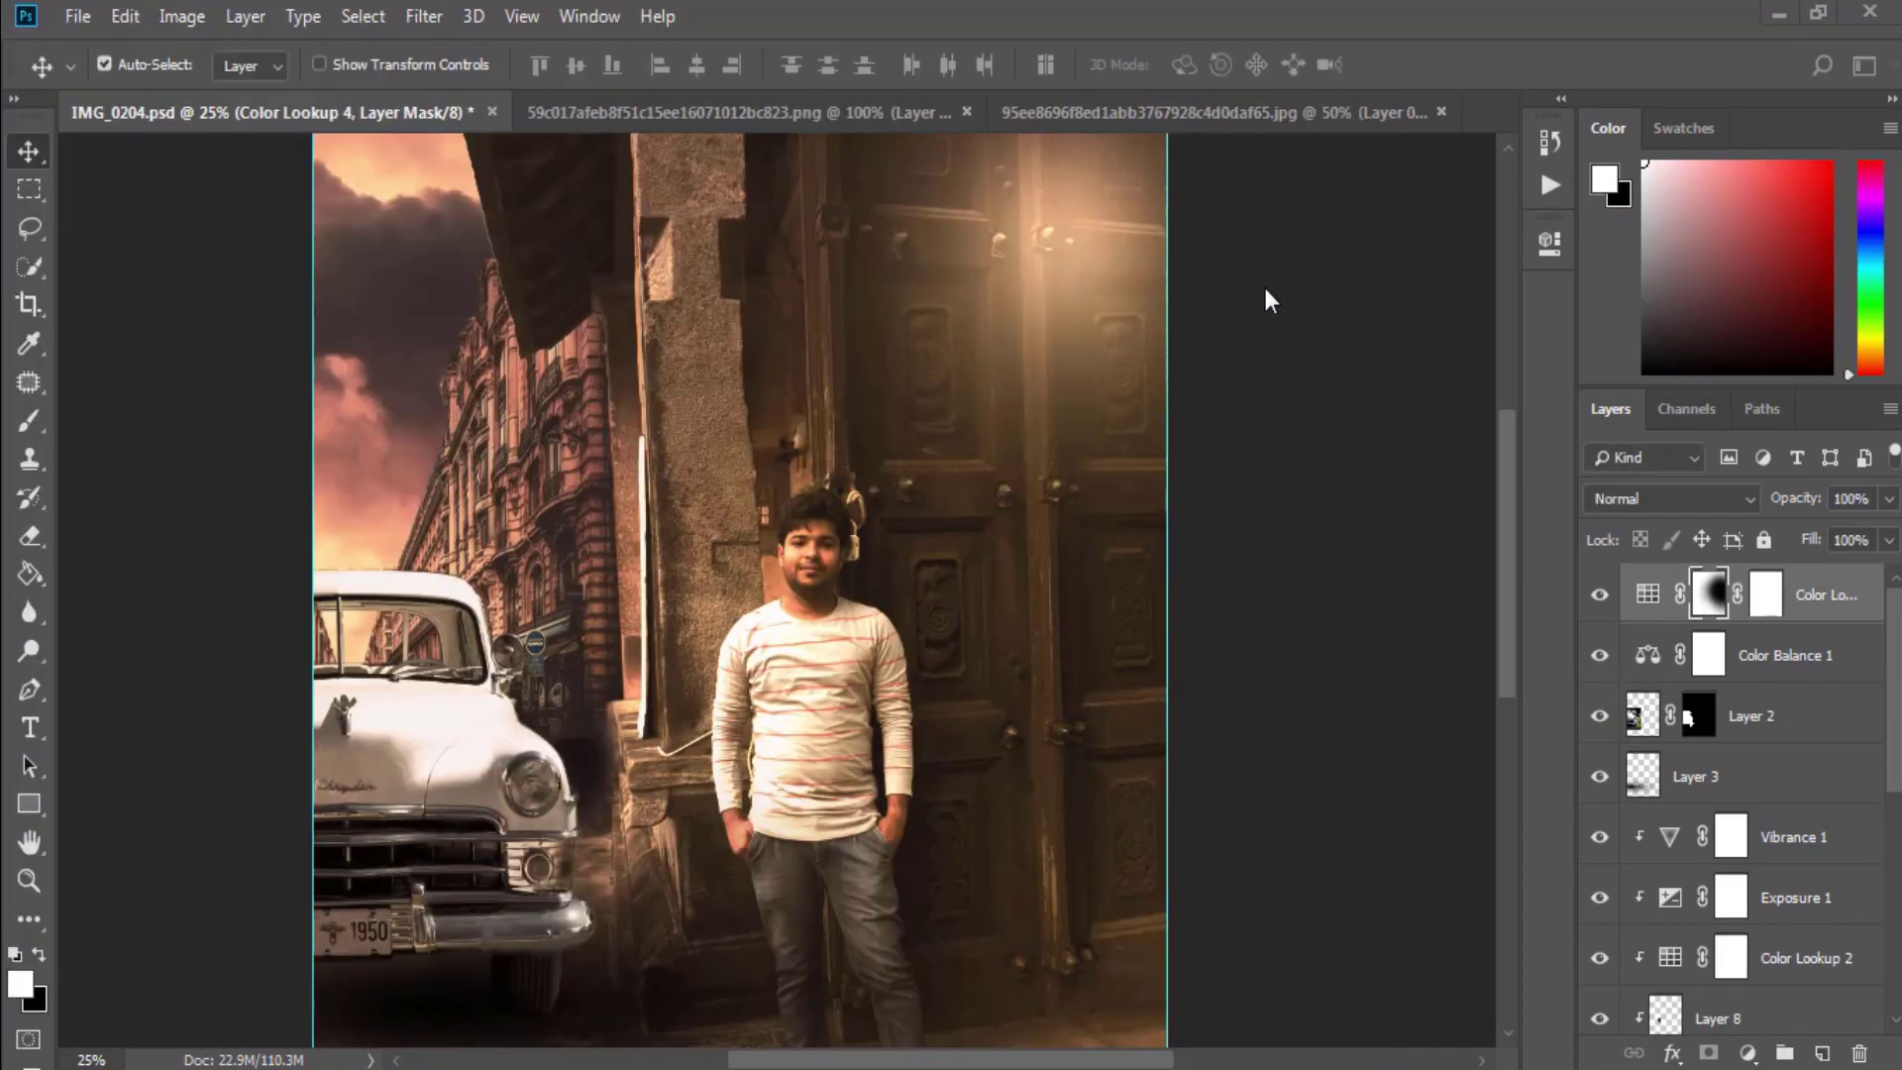
{"action": "key", "text": "ctrl+o"}
- Close the road photo without saving, then drag in the paper texture and stretch it over the canvas
{"action": "left_click", "coordinate": [1007, 112]}
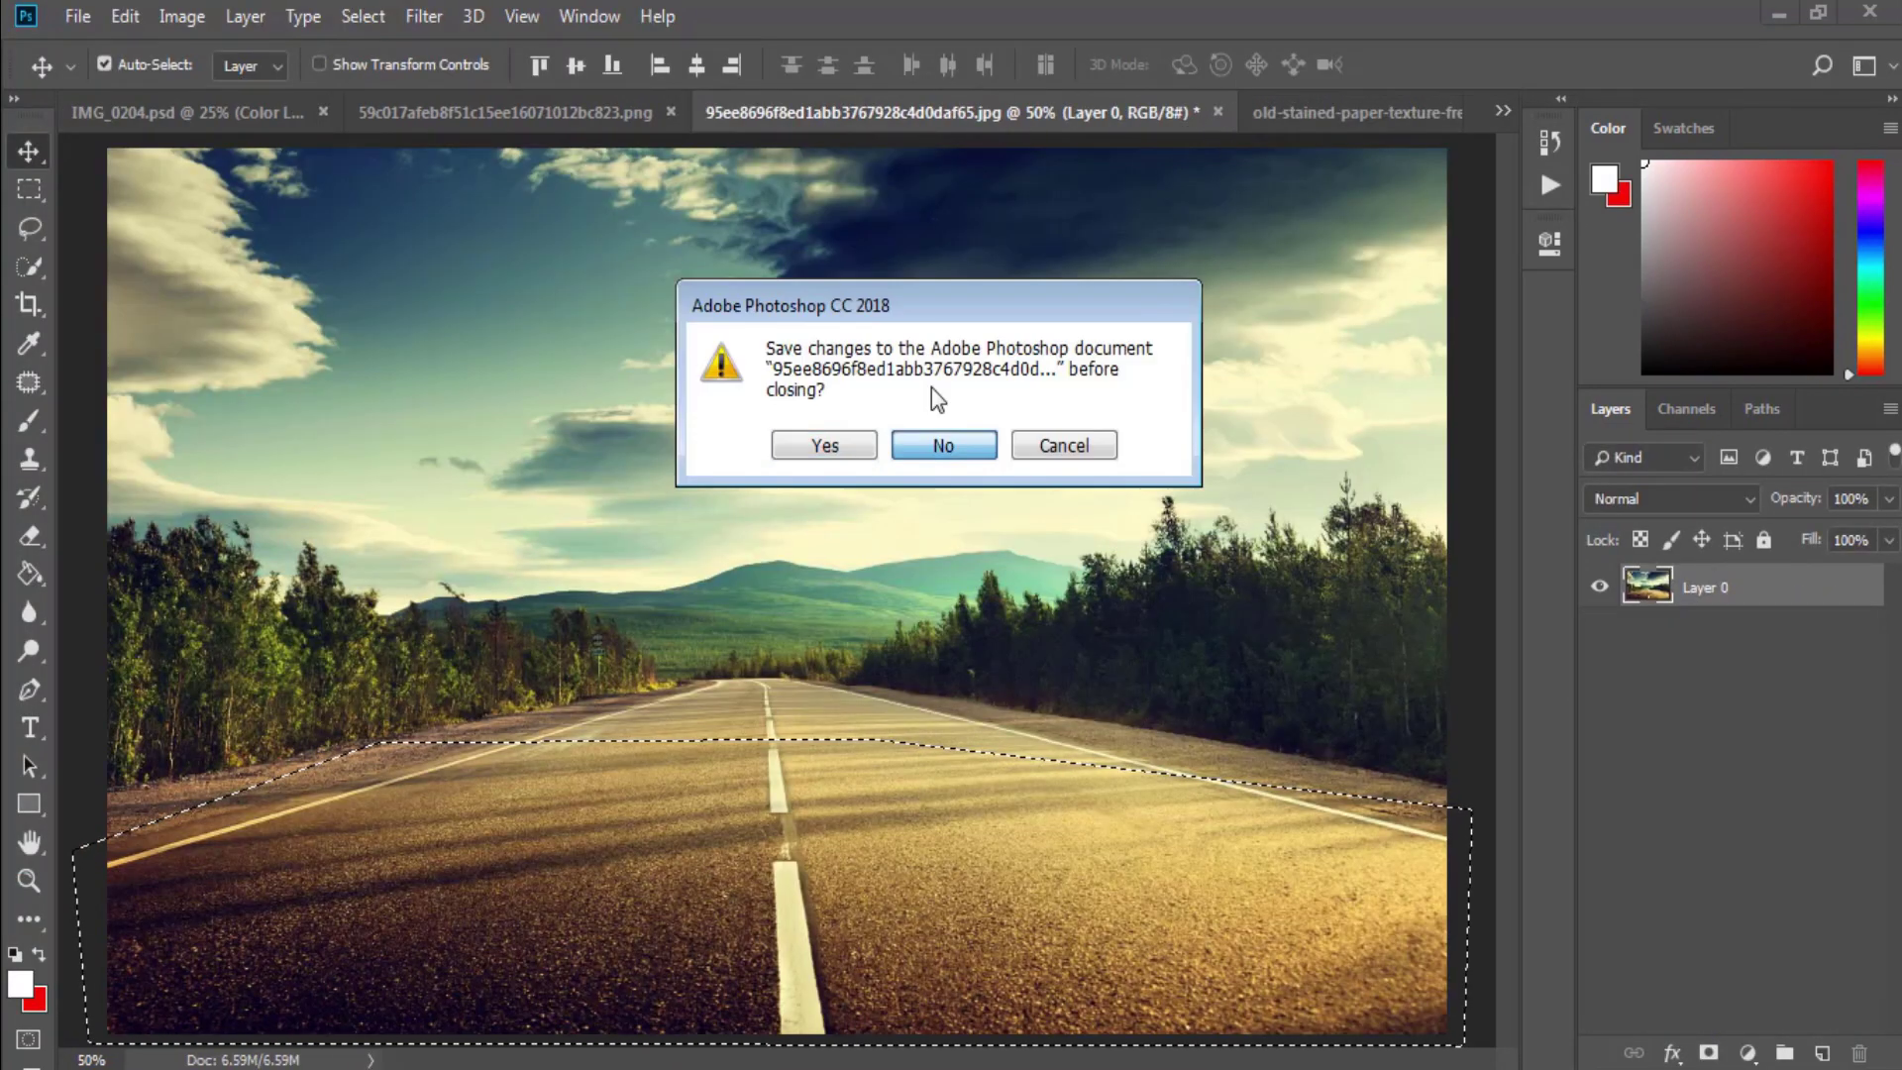
{"action": "left_click", "coordinate": [931, 394]}
{"action": "left_click_drag", "start_coordinate": [693, 346], "coordinate": [361, 344]}
{"action": "key", "text": "ctrl+t"}
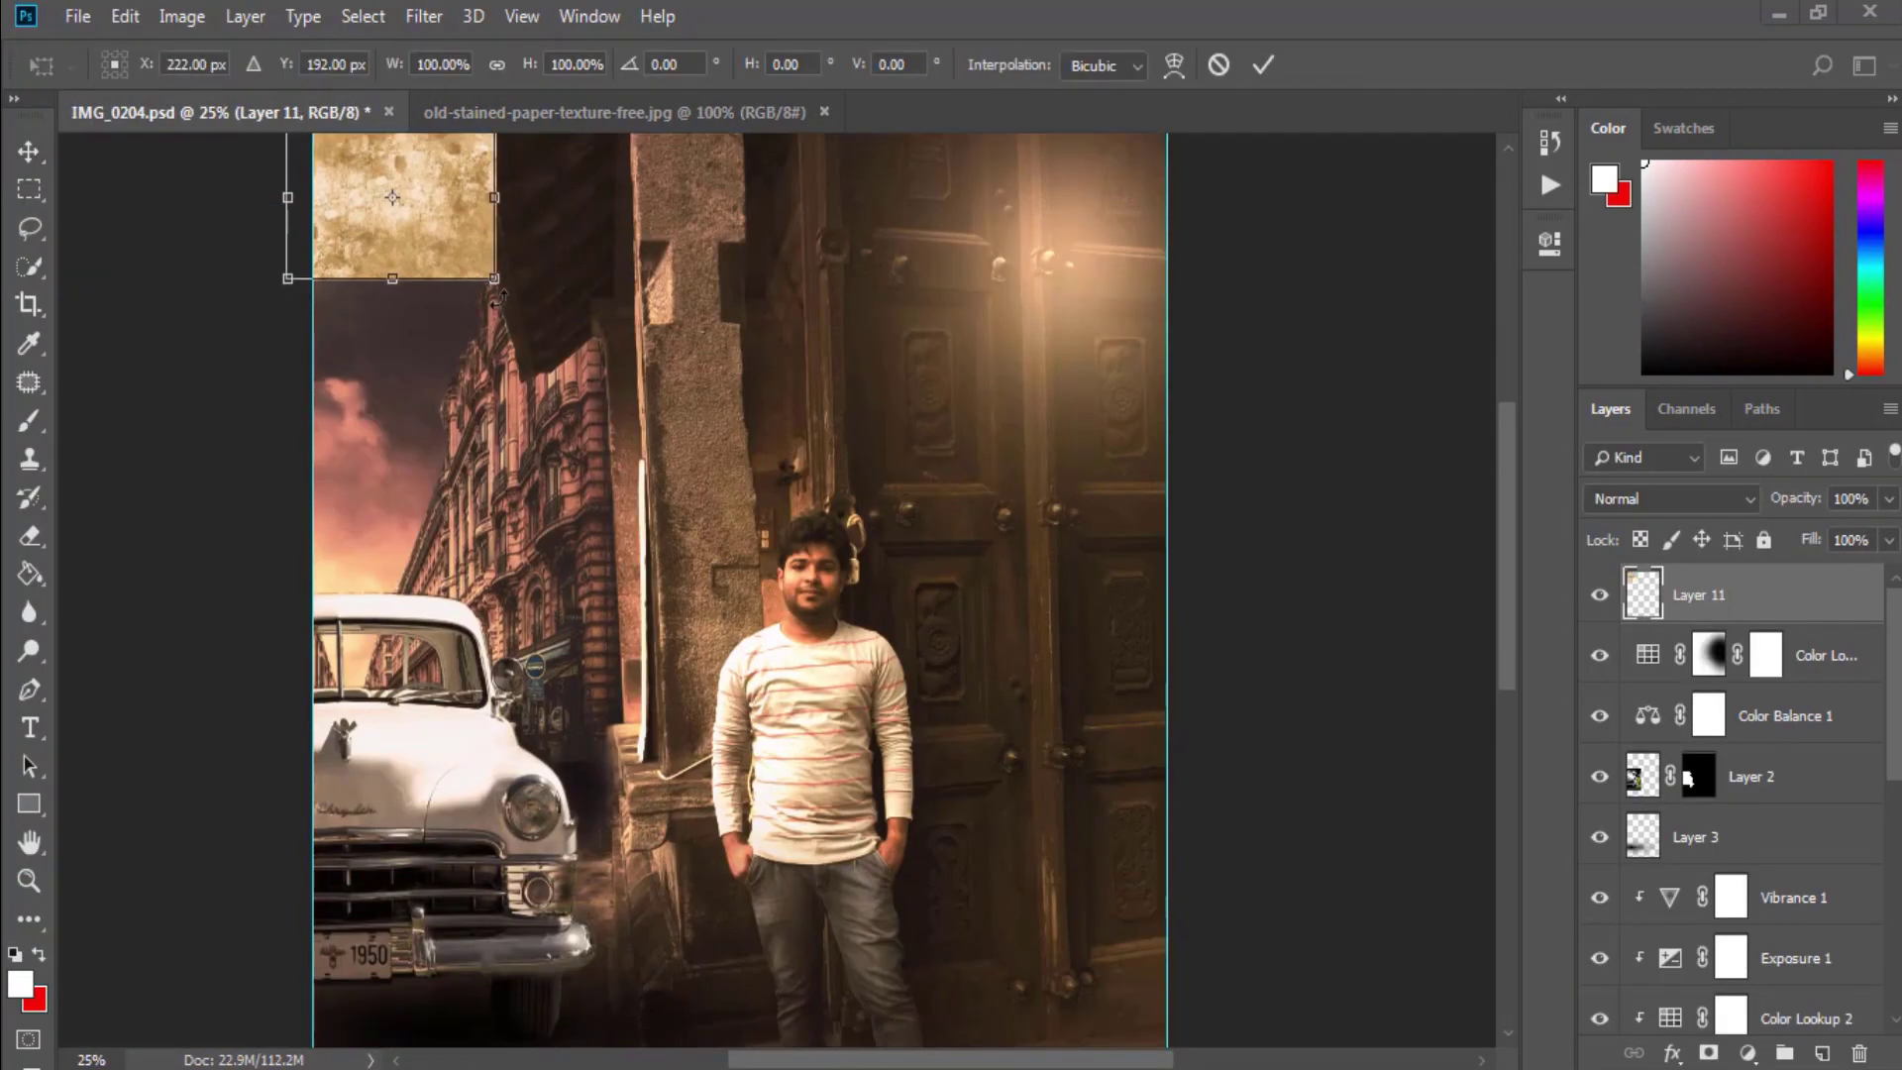
{"action": "left_click_drag", "start_coordinate": [550, 505], "coordinate": [845, 492]}
{"action": "key", "text": "ctrl+minus"}
{"action": "key", "text": "Return"}
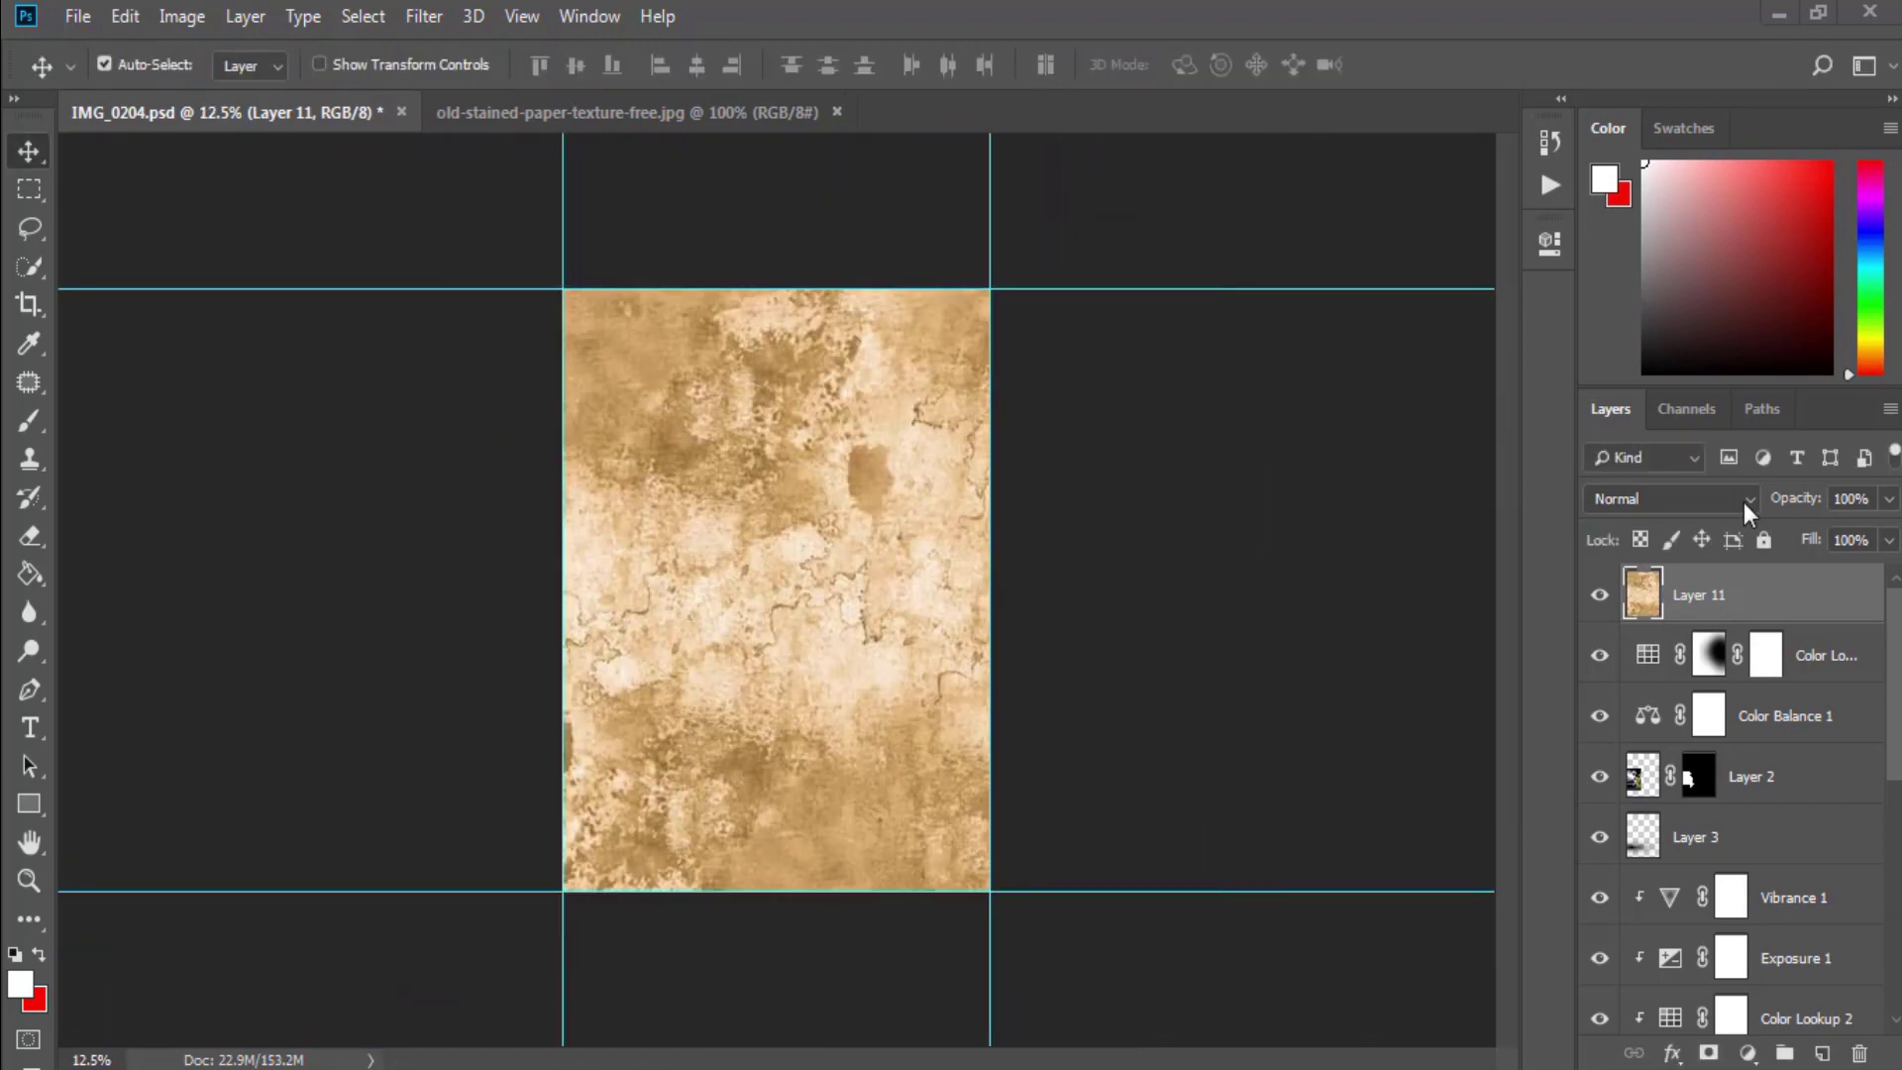
- Blend the paper texture as Soft Light at 58% opacity with Fill about 52%
{"action": "left_click", "coordinate": [1675, 498]}
{"action": "left_click", "coordinate": [1684, 347]}
{"action": "key", "text": "ctrl+plus"}
{"action": "left_click_drag", "start_coordinate": [1889, 499], "coordinate": [1868, 554]}
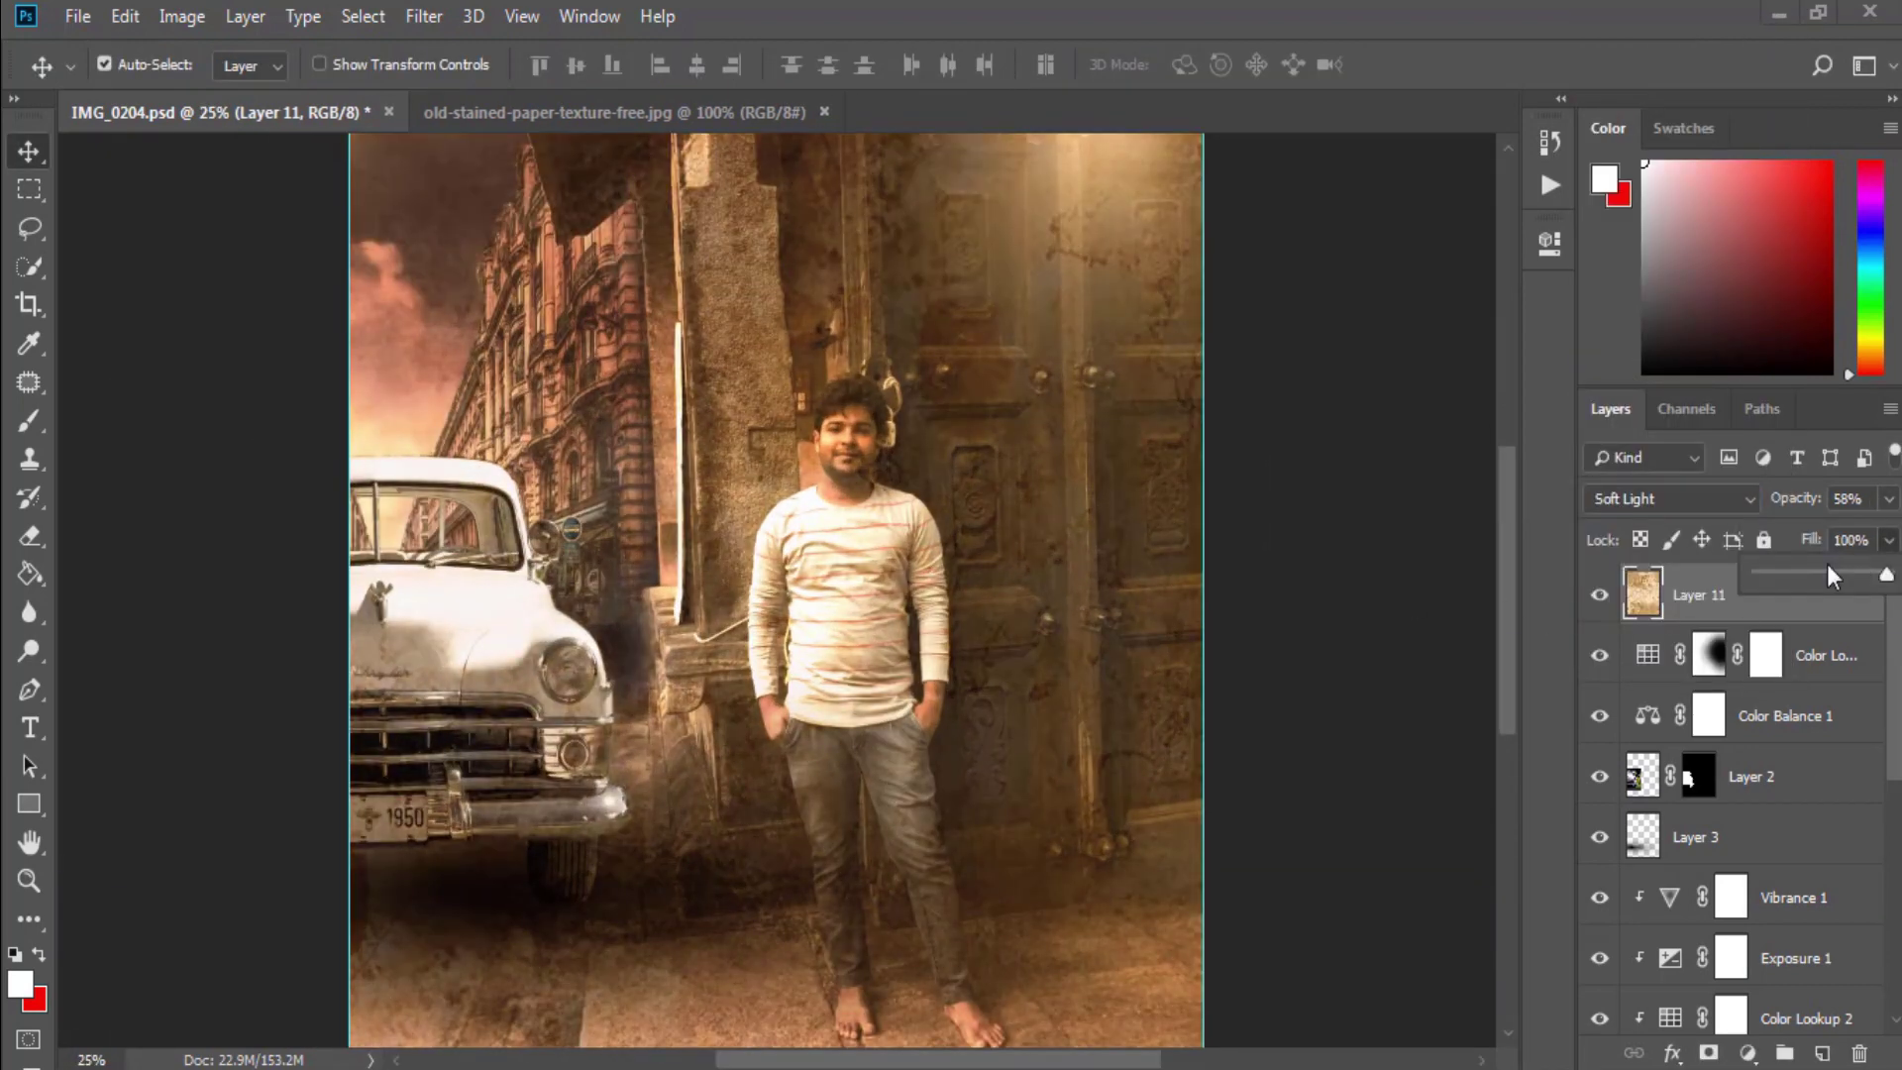
{"action": "left_click", "coordinate": [1832, 575]}
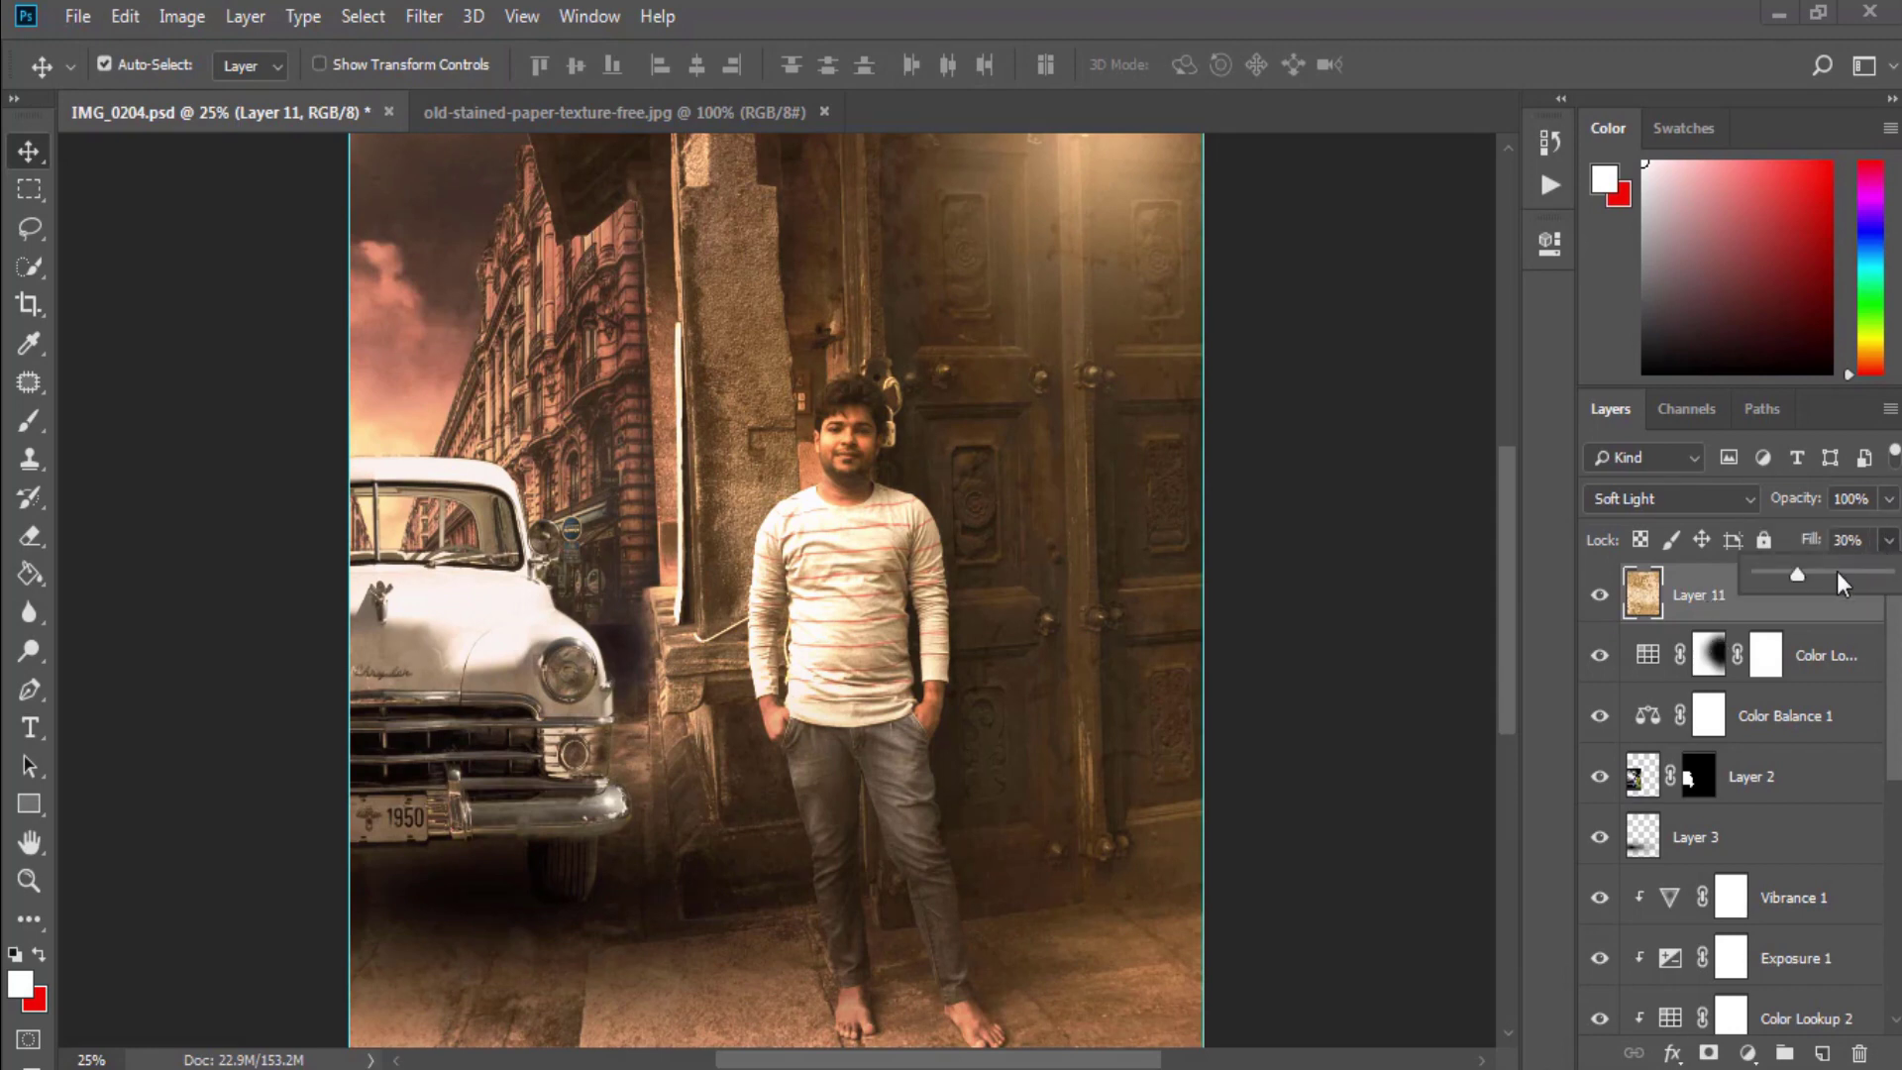
{"action": "left_click_drag", "start_coordinate": [1838, 574], "coordinate": [1826, 575]}
{"action": "scroll", "coordinate": [1253, 701], "scroll_direction": "down", "scroll_amount": 3}
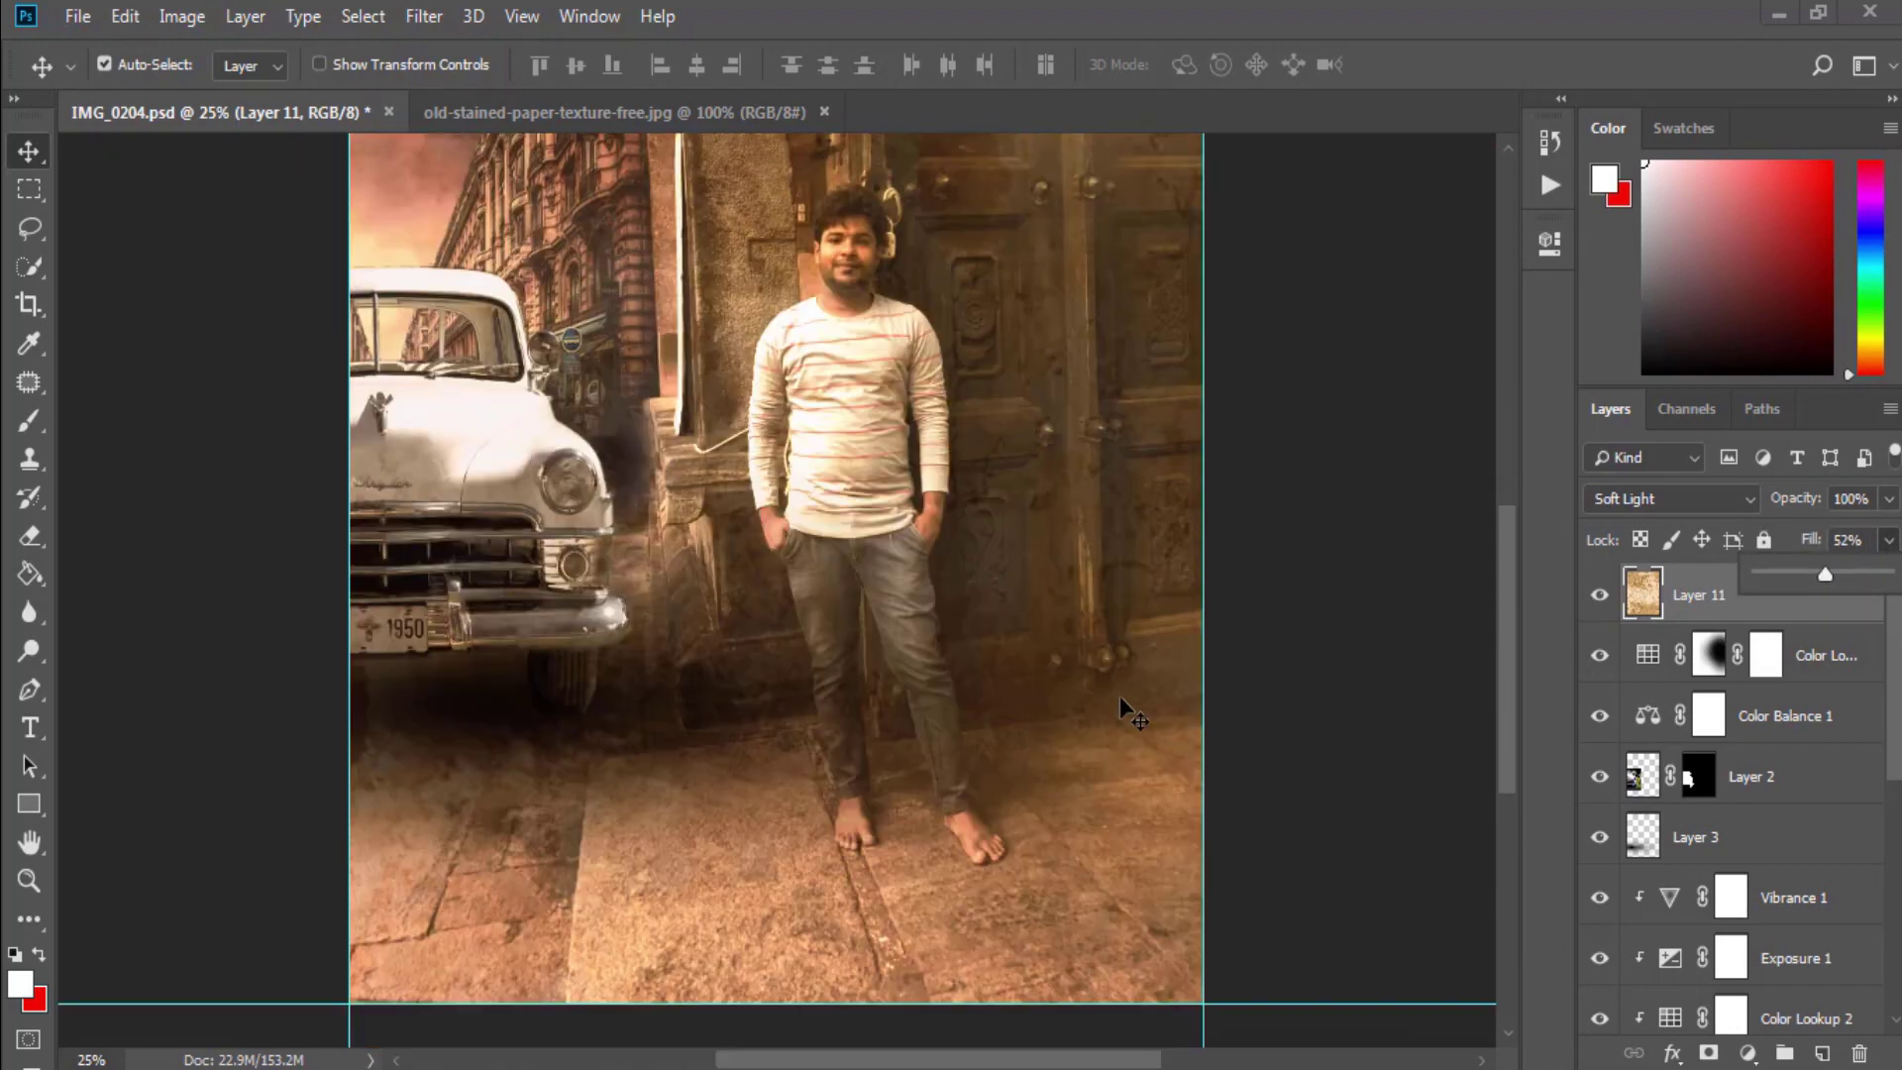
{"action": "key", "text": "ctrl+0"}
{"action": "key", "text": "c"}
{"action": "key", "text": "Return"}
{"action": "key", "text": "v"}
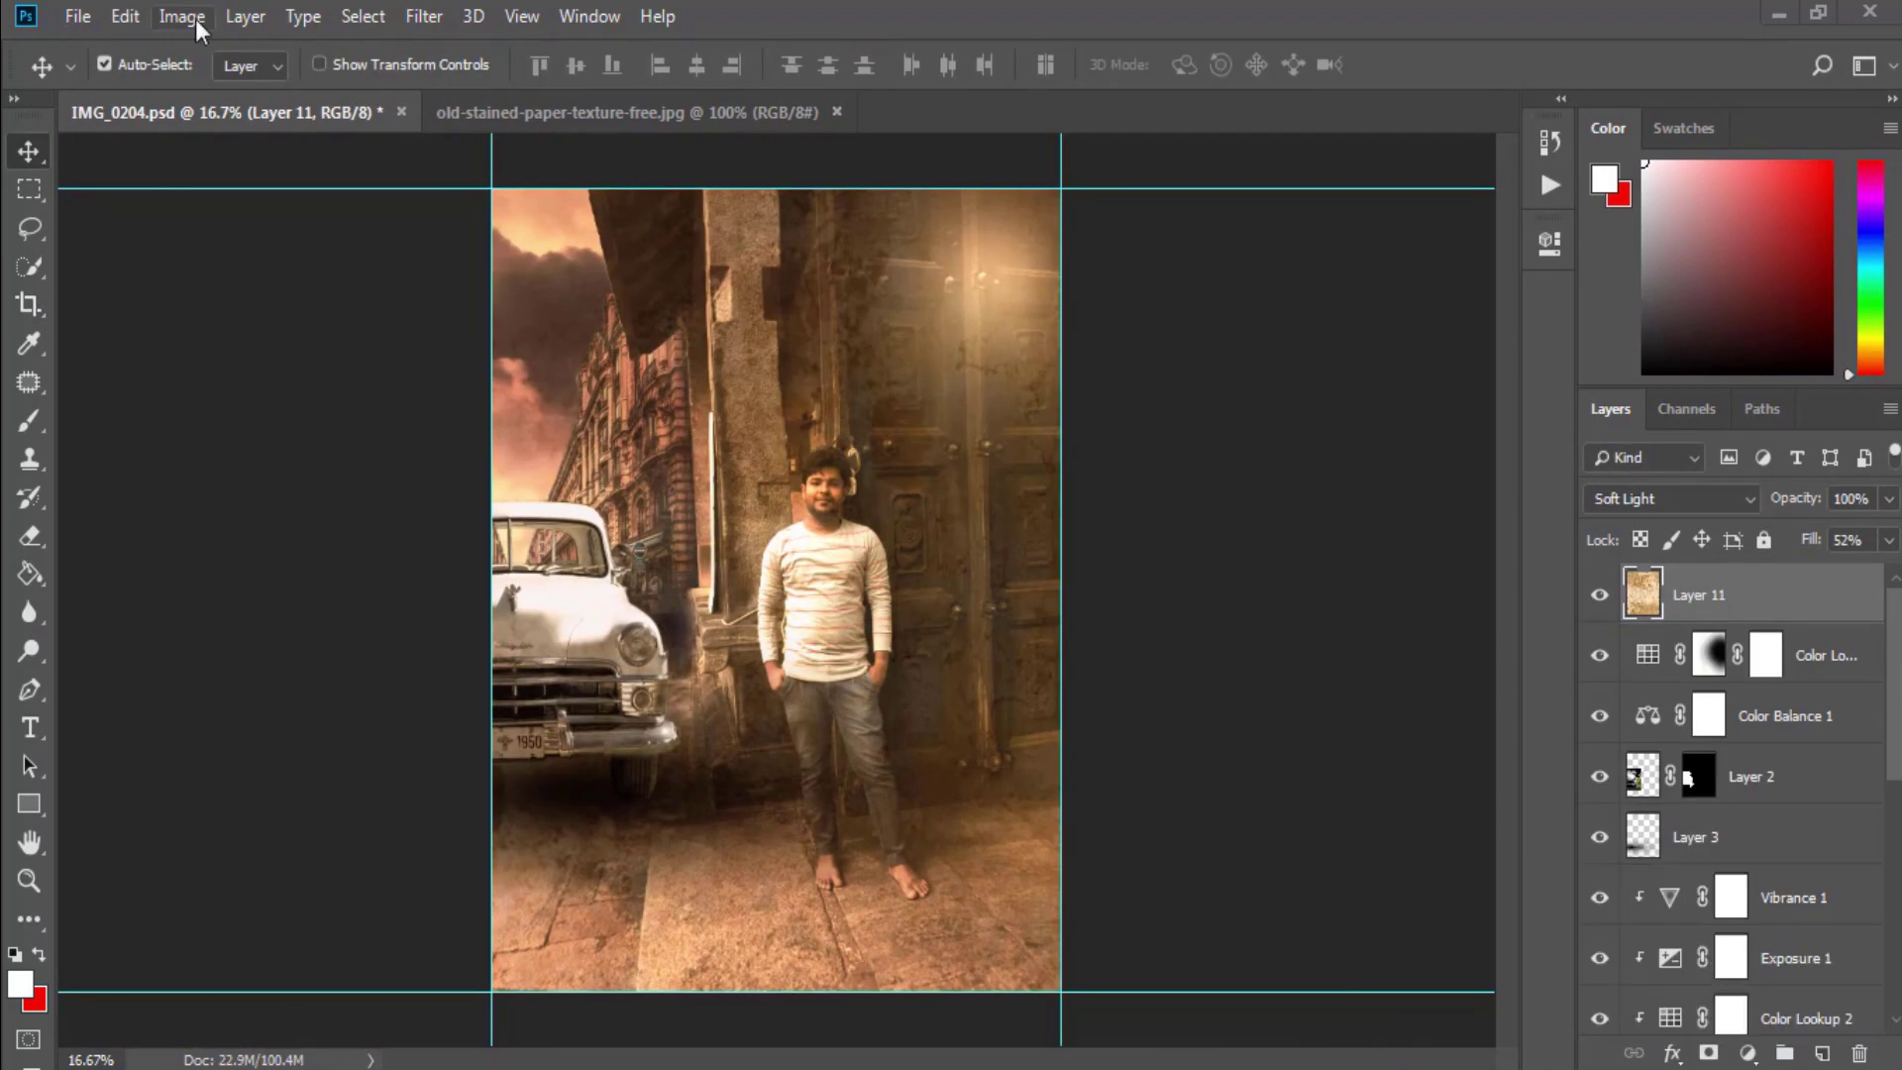
- Desaturate the paper texture with Vibrance −64 and brighten it with Levels
{"action": "left_click", "coordinate": [182, 16]}
{"action": "left_click", "coordinate": [555, 225]}
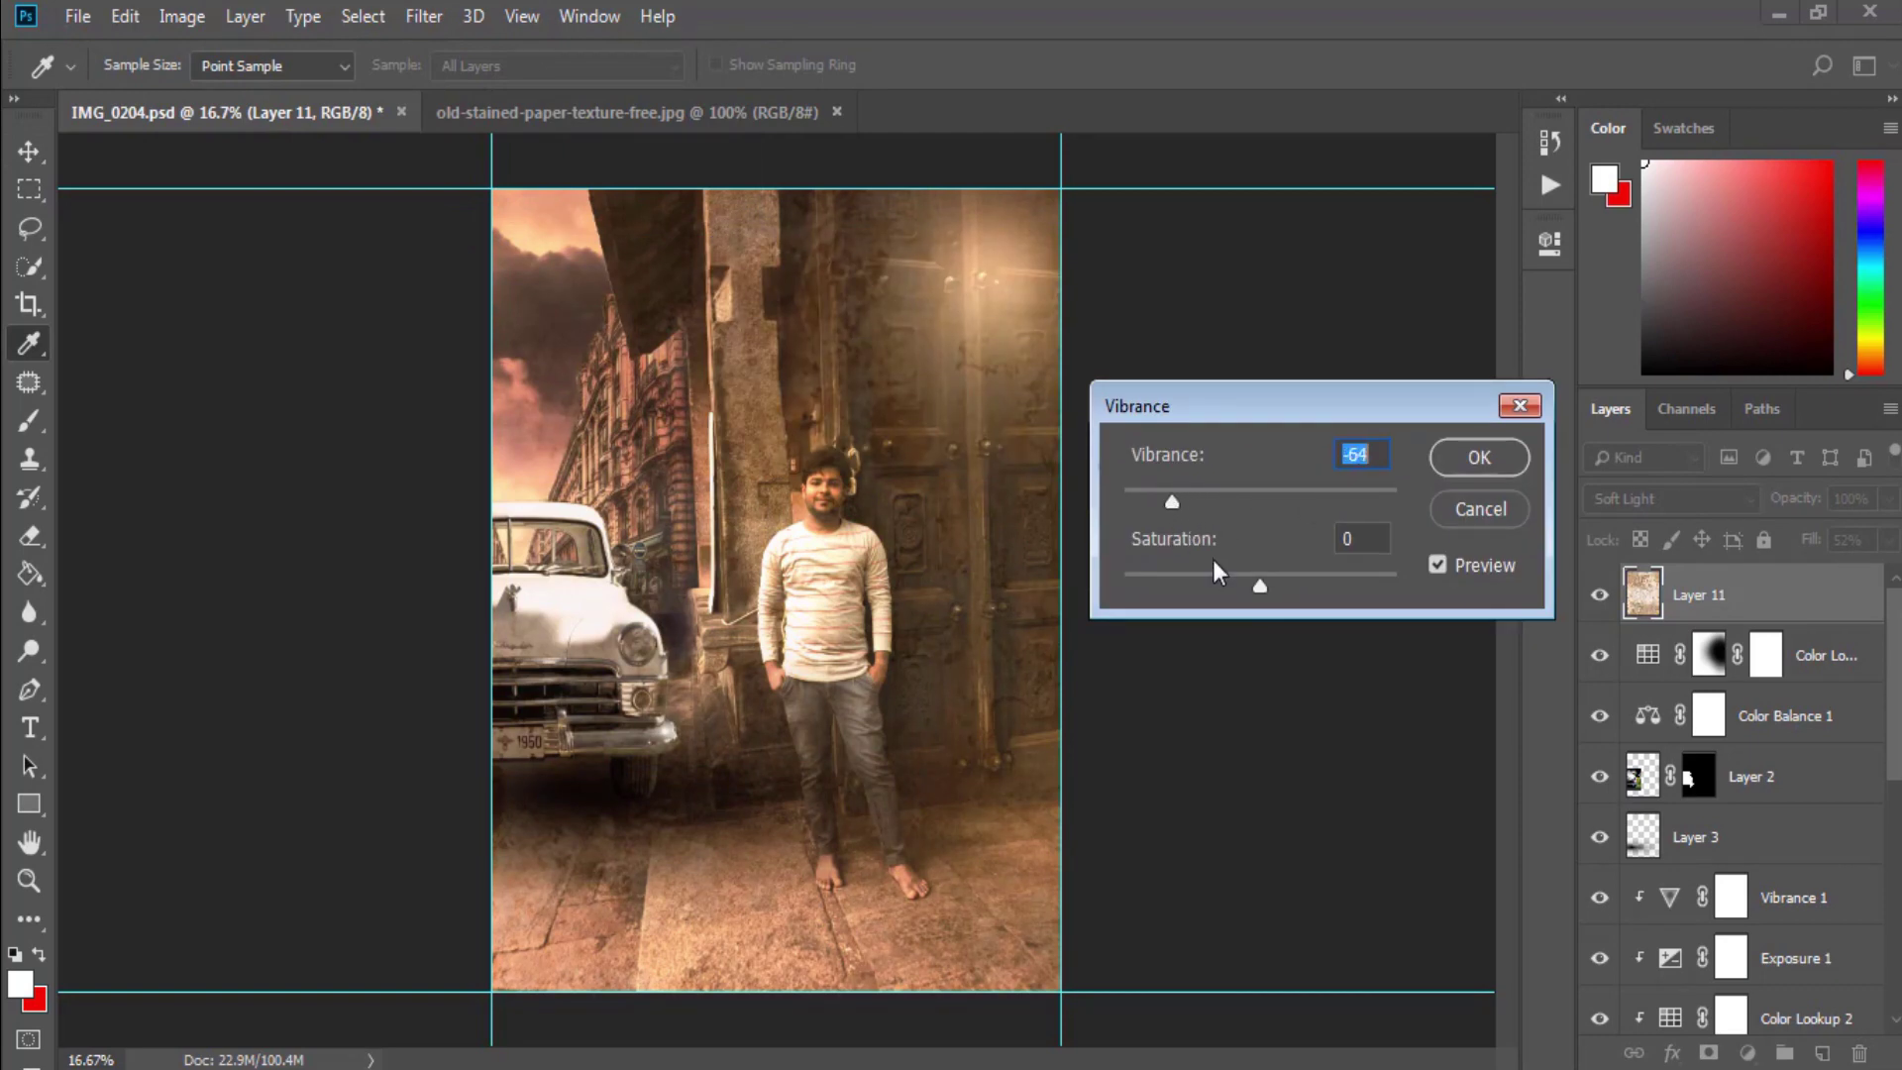
{"action": "left_click", "coordinate": [1479, 457]}
{"action": "left_click", "coordinate": [182, 16]}
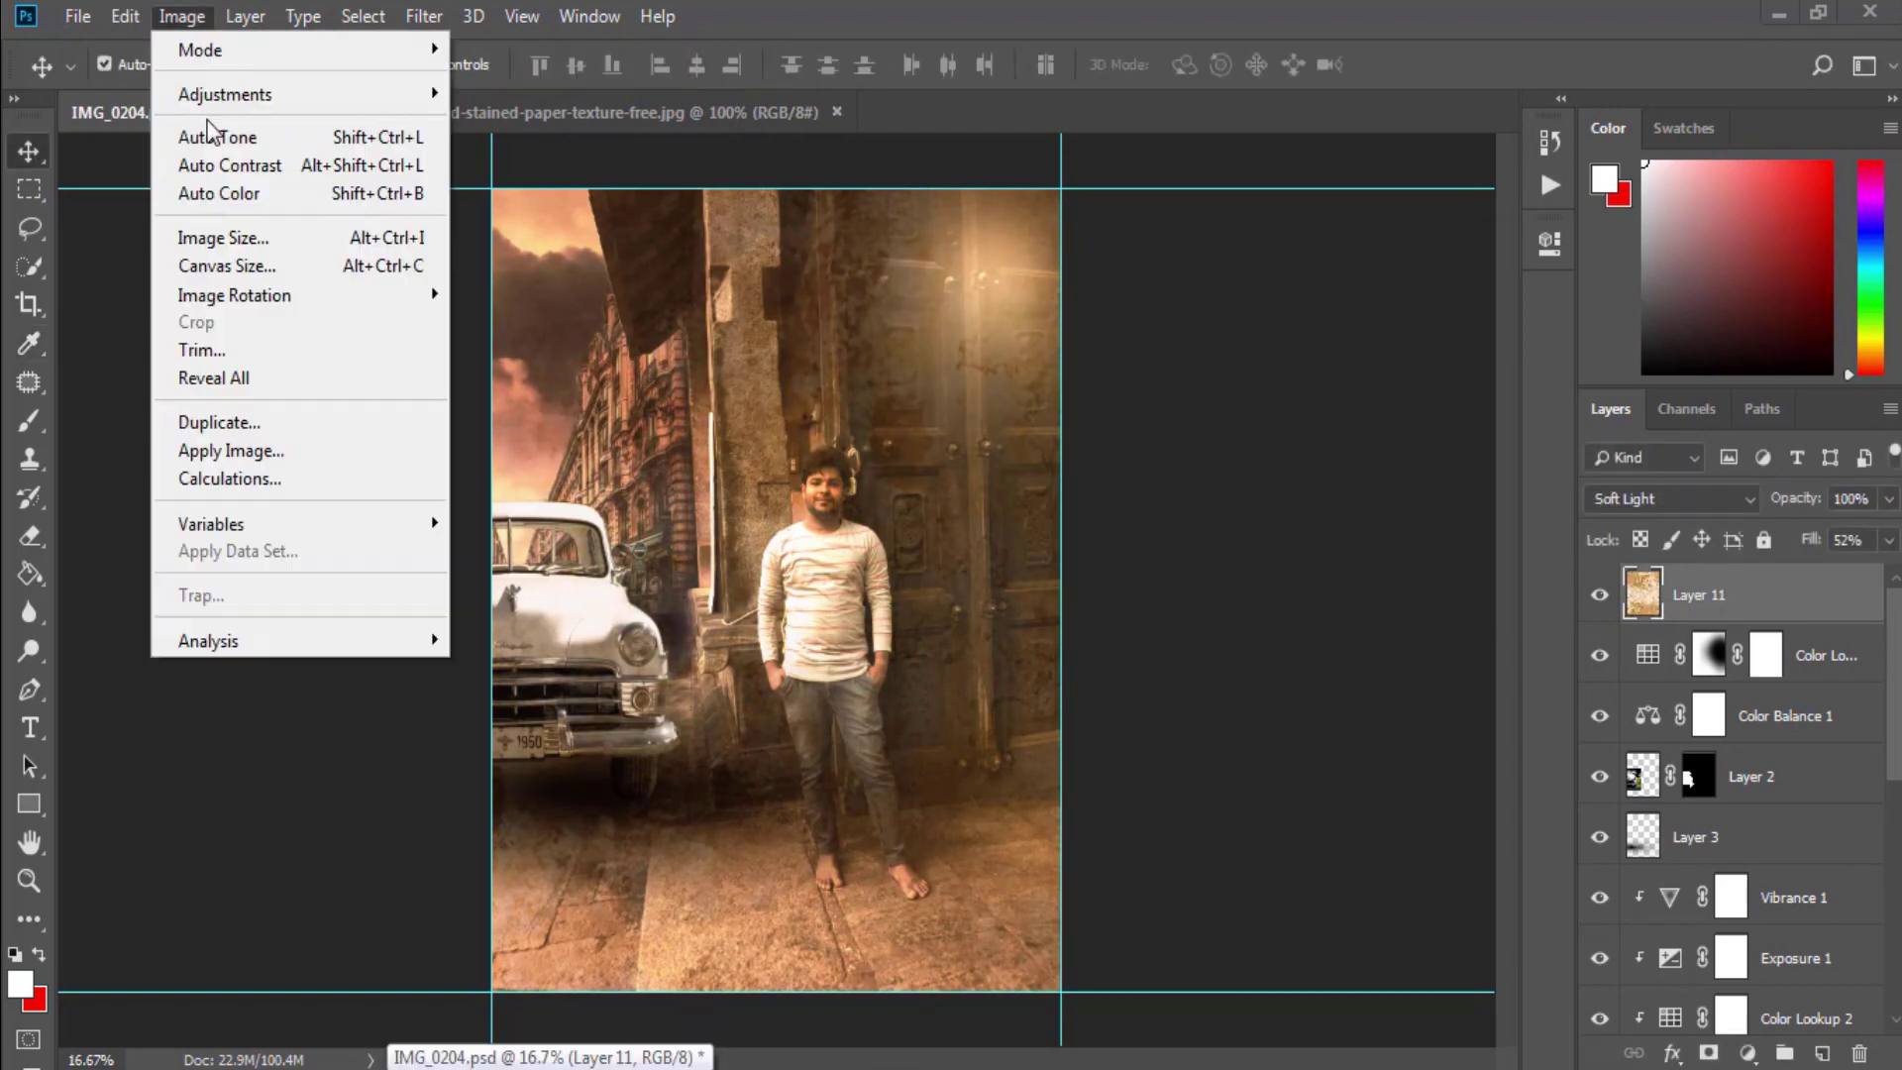
{"action": "left_click", "coordinate": [525, 132]}
{"action": "left_click_drag", "start_coordinate": [888, 154], "coordinate": [1379, 270]}
{"action": "left_click_drag", "start_coordinate": [1361, 593], "coordinate": [1405, 593]}
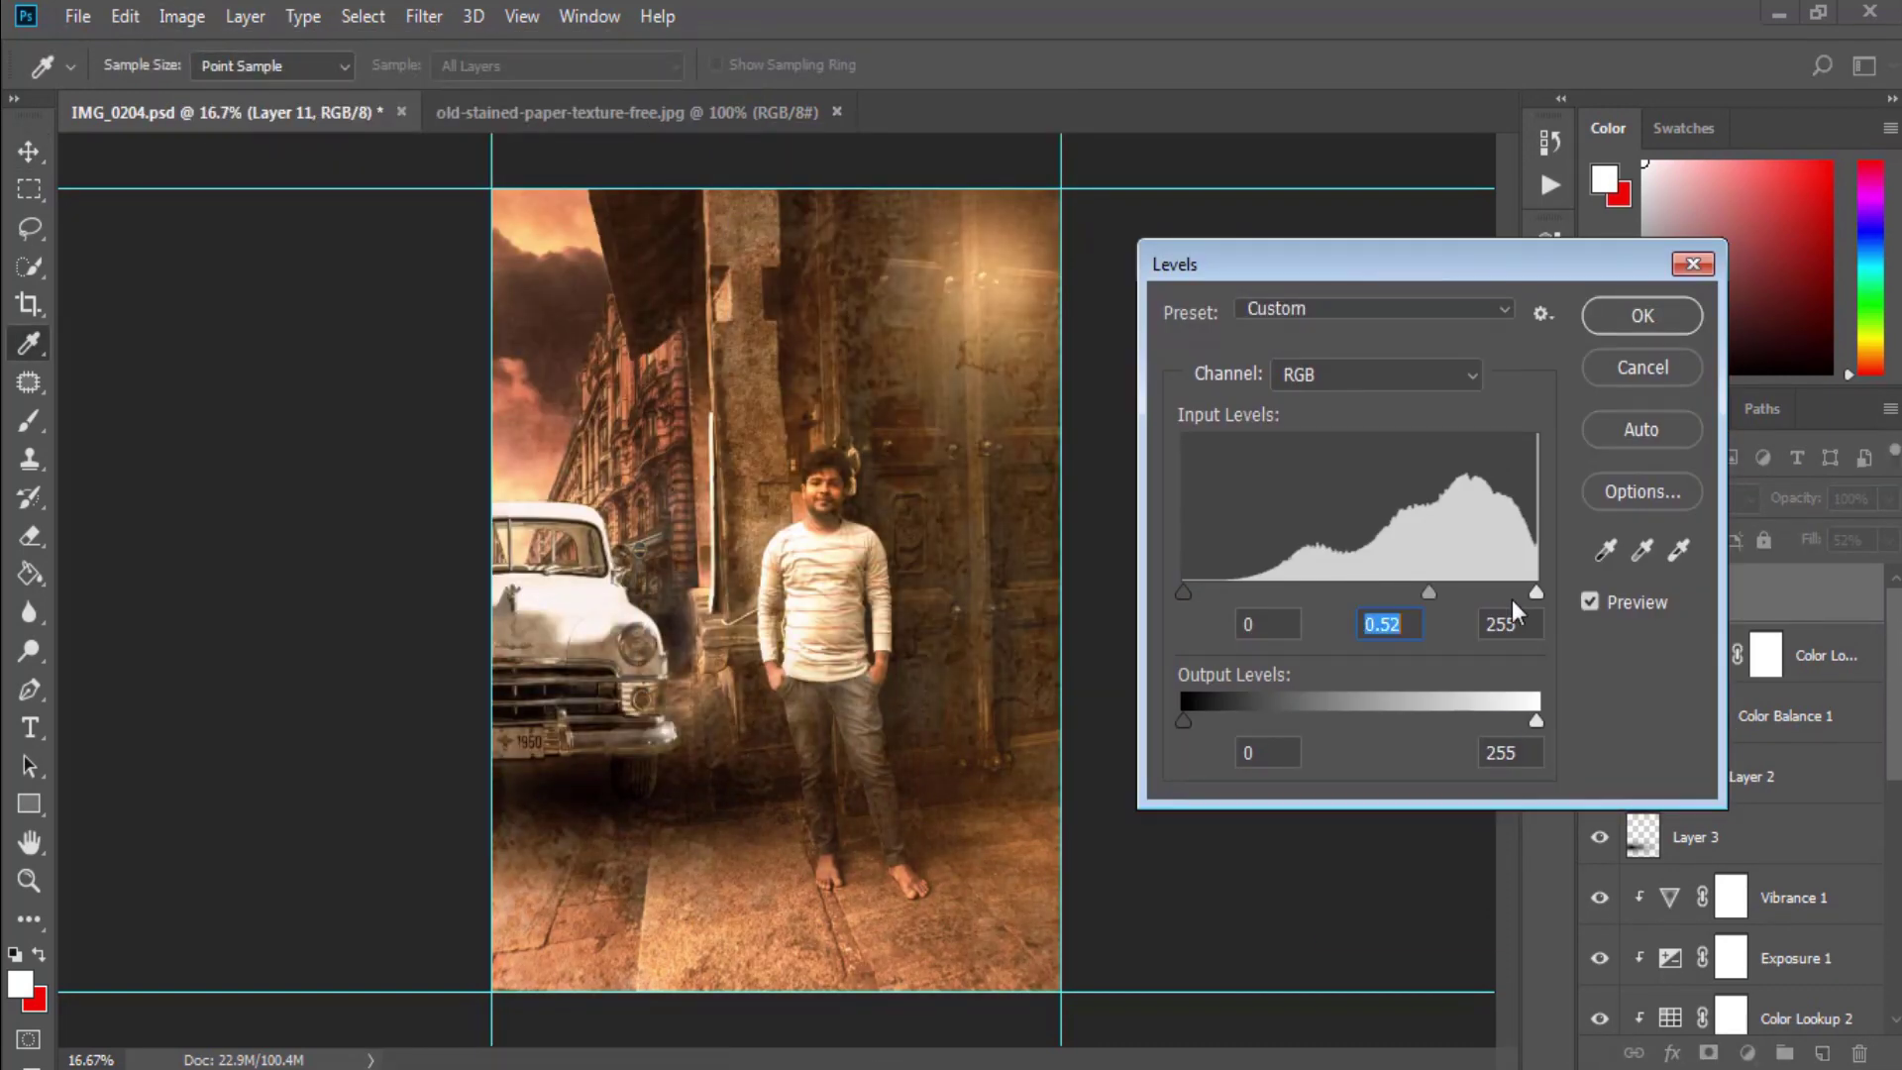
{"action": "left_click_drag", "start_coordinate": [1537, 593], "coordinate": [1496, 593]}
{"action": "left_click_drag", "start_coordinate": [1182, 592], "coordinate": [1197, 594]}
{"action": "left_click_drag", "start_coordinate": [1408, 592], "coordinate": [1326, 592]}
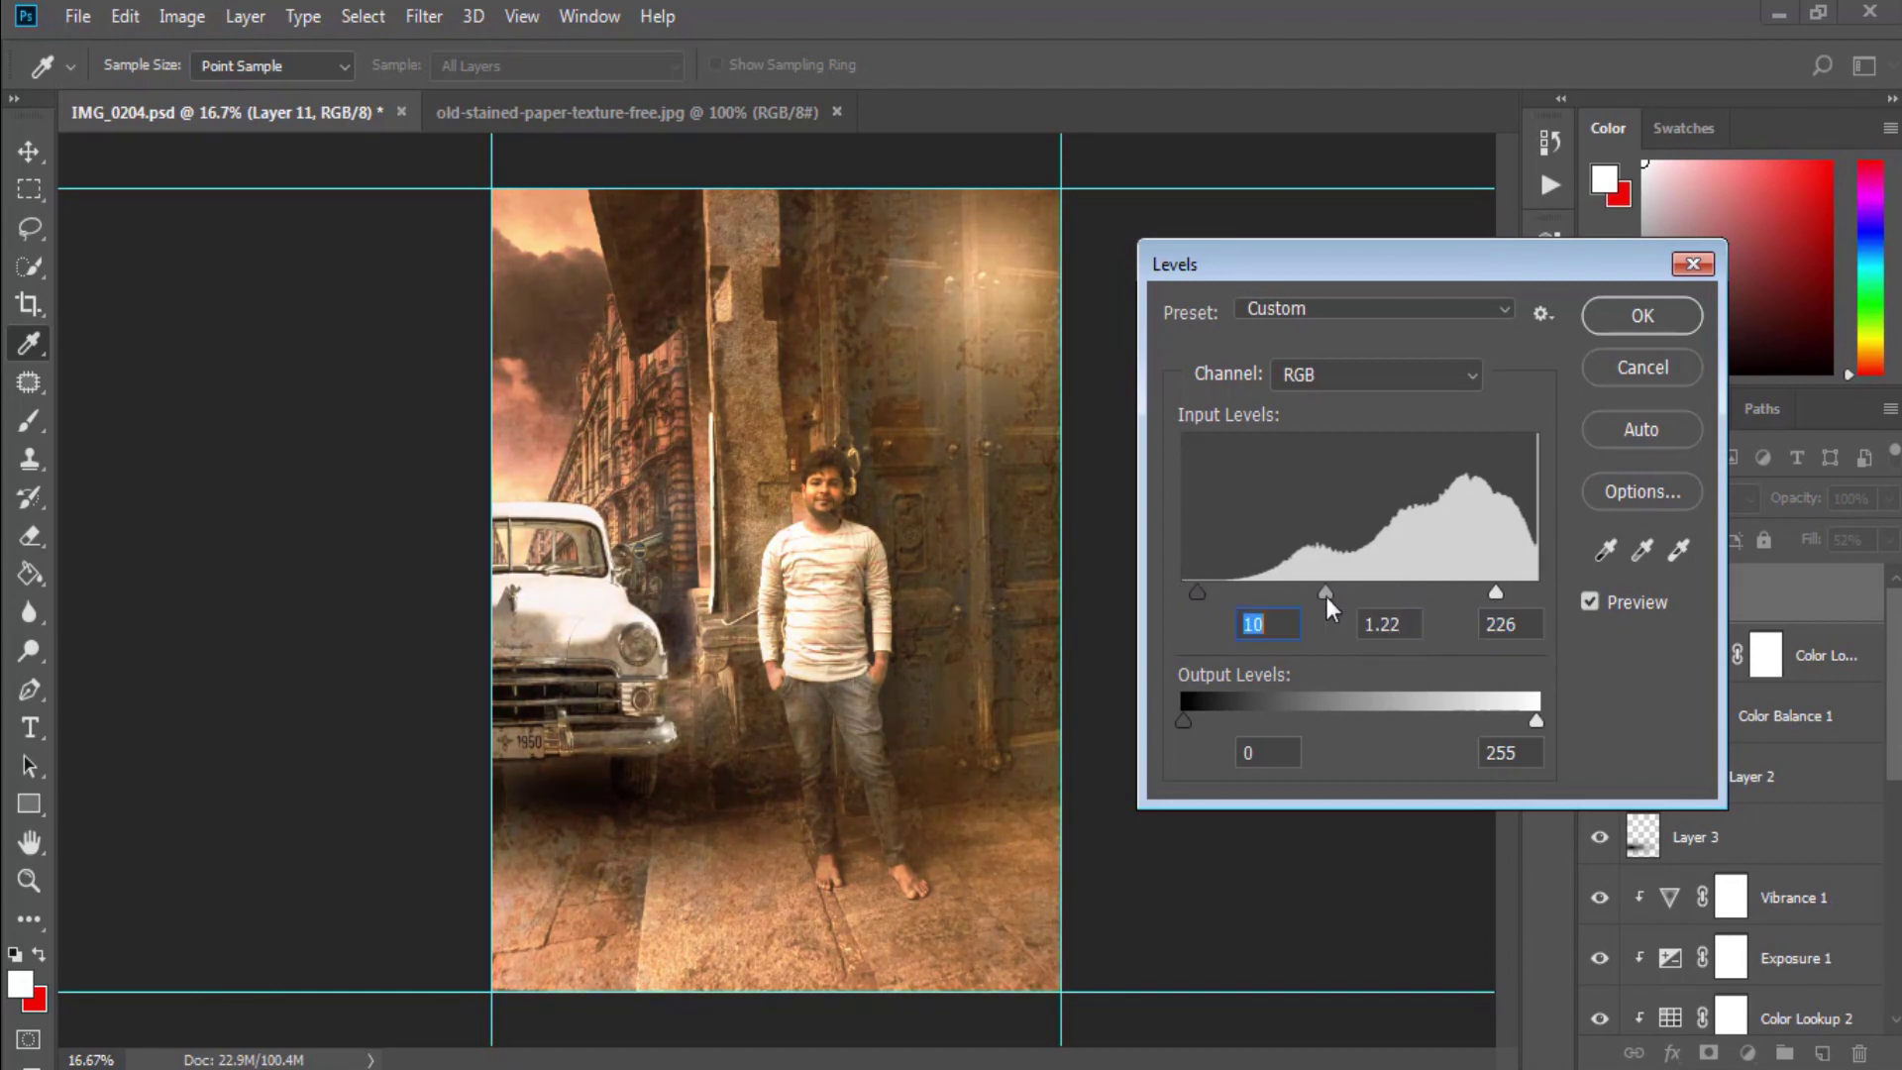
{"action": "key", "text": "Return"}
{"action": "key", "text": "v"}
- Open the scratched metallic texture, drag it into the composite and rotate it upright
{"action": "key", "text": "ctrl+o"}
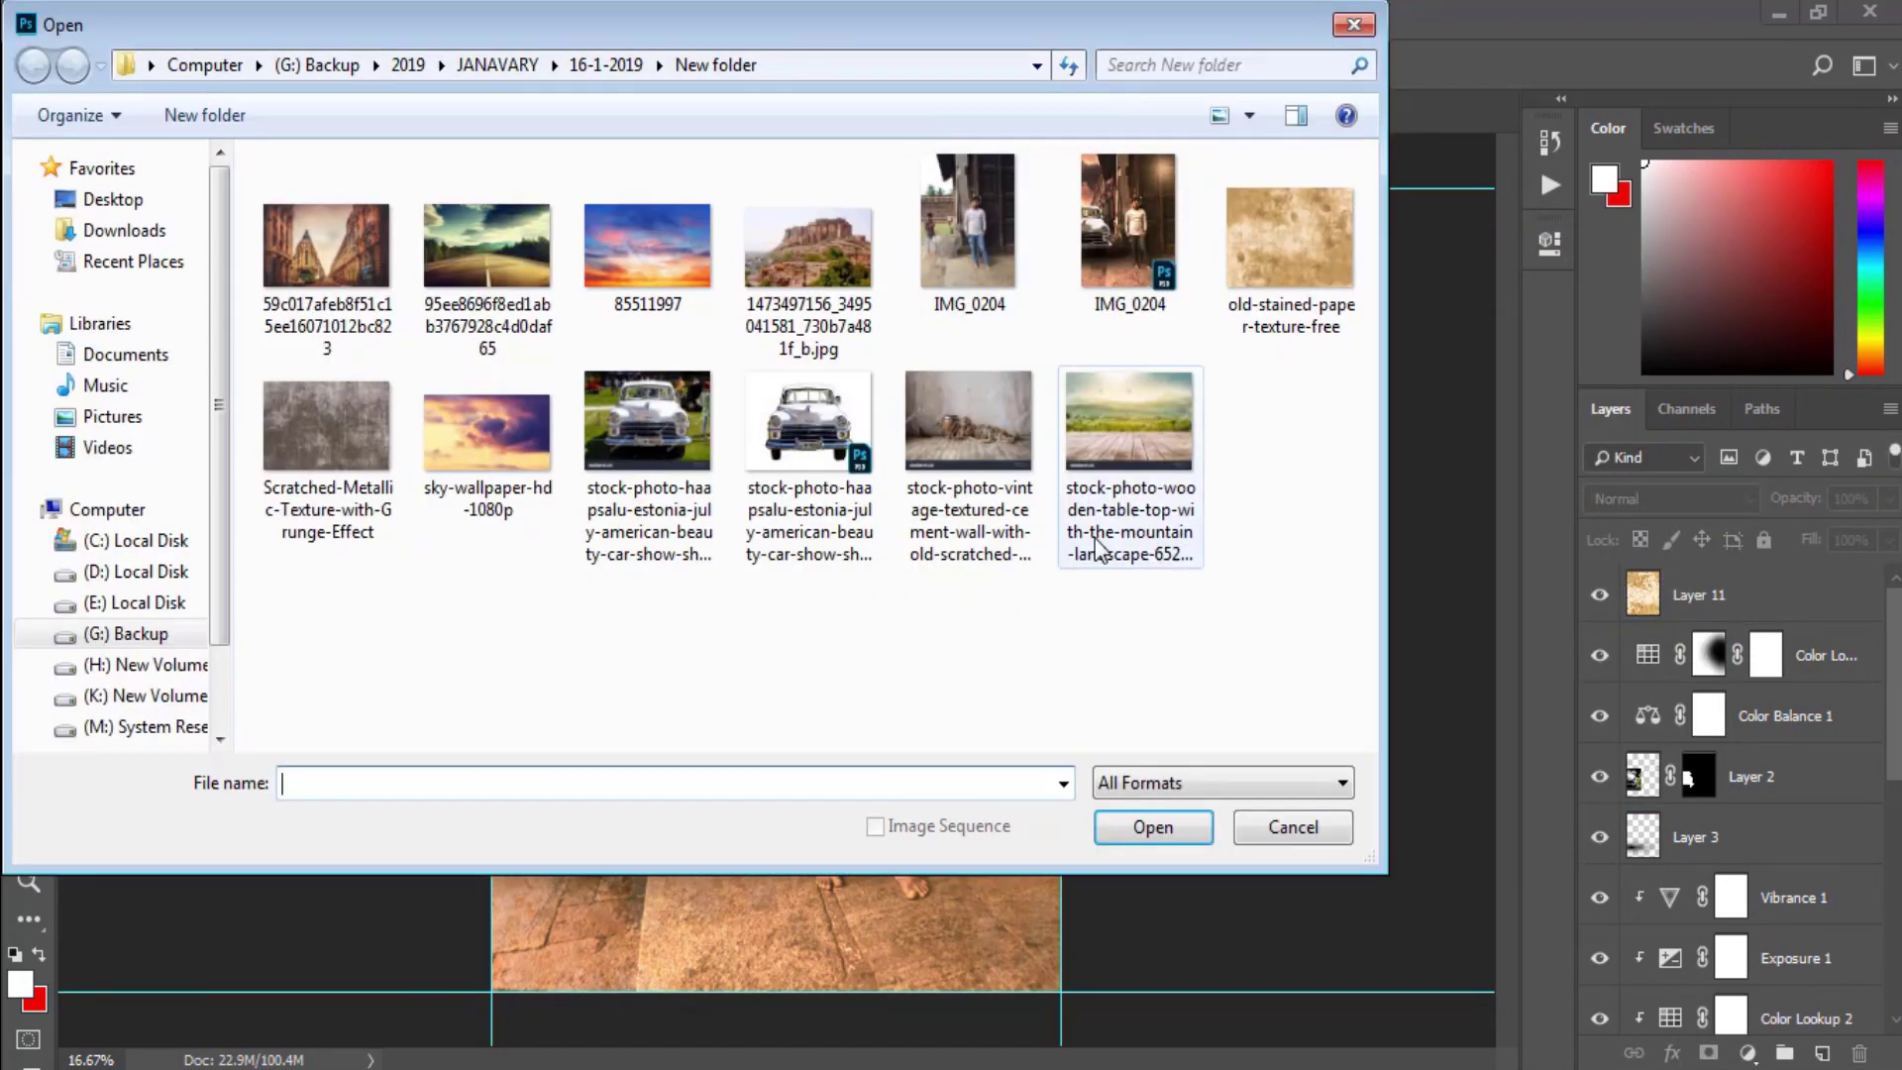
{"action": "double_click", "coordinate": [319, 327]}
{"action": "mouse_move", "coordinate": [759, 557]}
{"action": "left_mouse_down"}
{"action": "mouse_move", "coordinate": [553, 303]}
{"action": "mouse_move", "coordinate": [1157, 1018]}
{"action": "left_mouse_up"}
{"action": "key", "text": "ctrl+t"}
{"action": "right_click", "coordinate": [628, 383]}
{"action": "left_click", "coordinate": [743, 687]}
{"action": "key", "text": "Return"}
- Fit the scratch texture over the canvas and blend it as Soft Light at 10% opacity
{"action": "key", "text": "ctrl+t"}
{"action": "key", "text": "Return"}
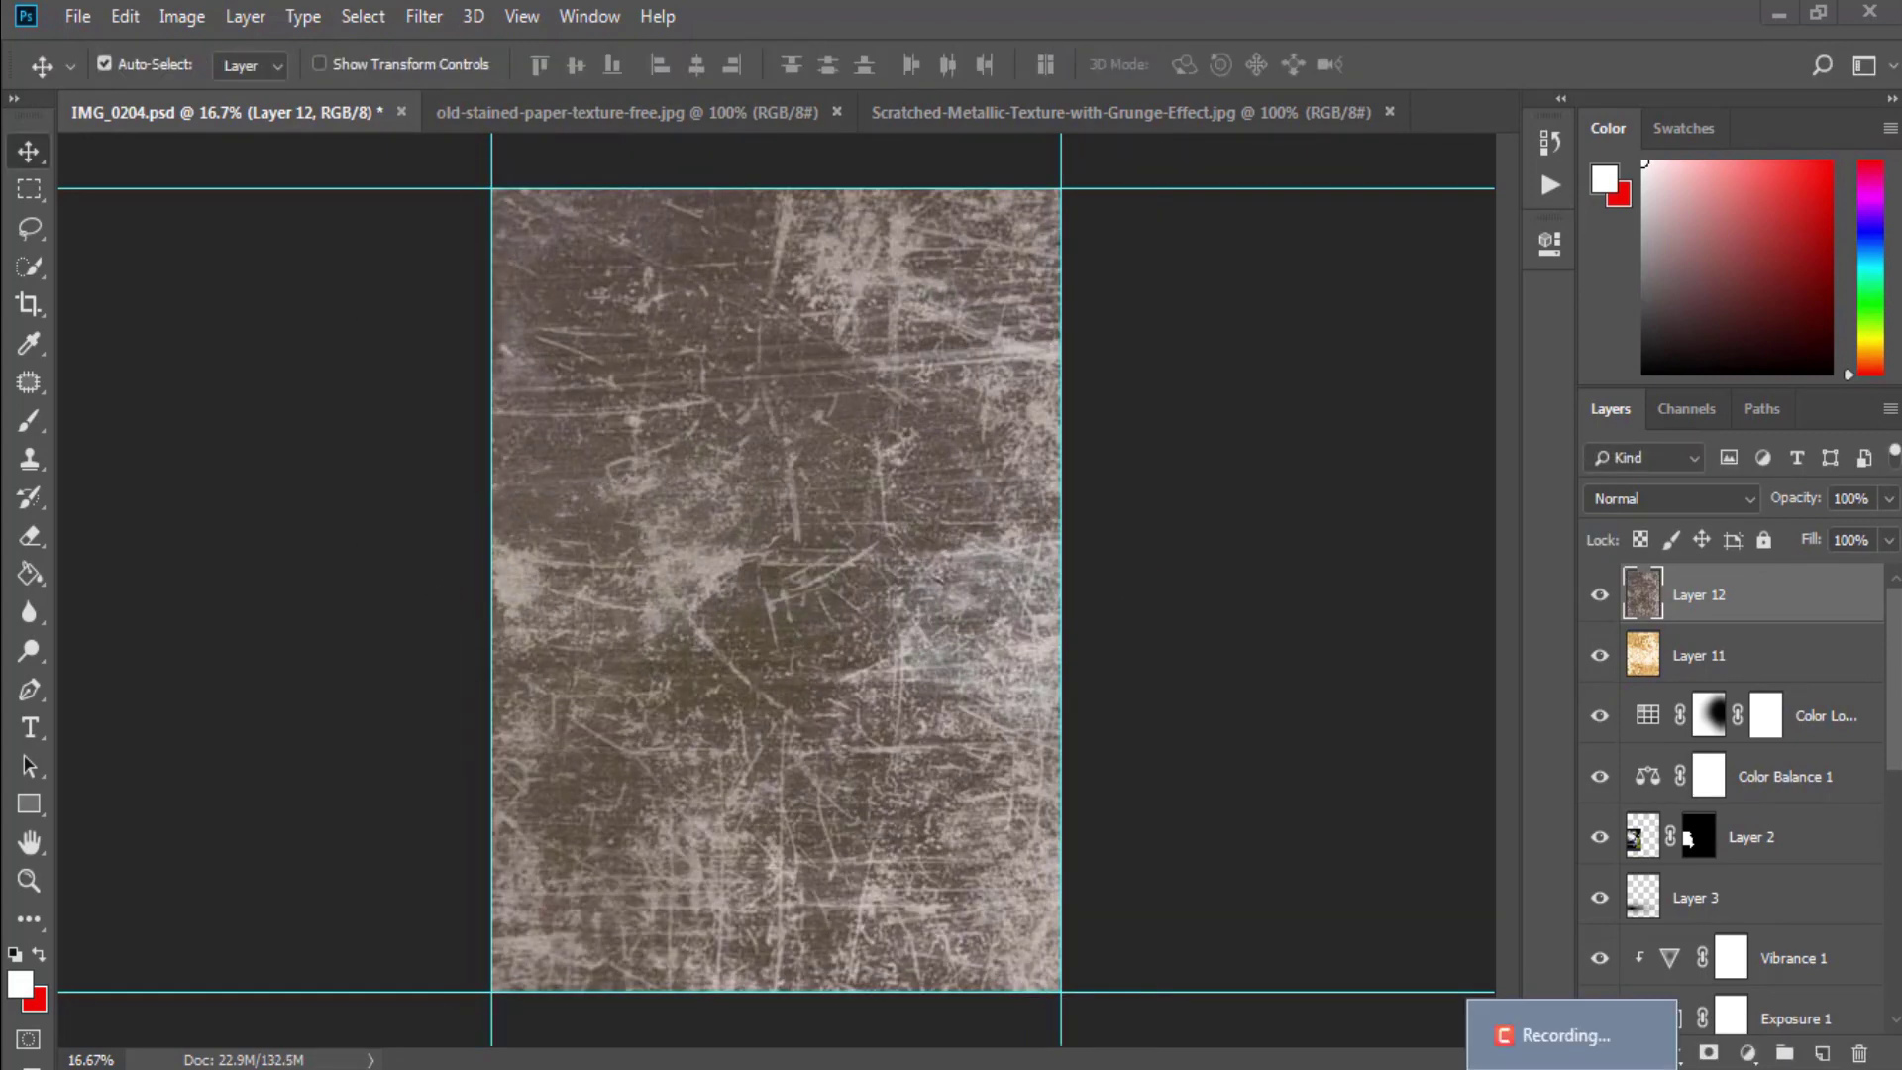
{"action": "key", "text": "ctrl+minus"}
{"action": "key", "text": "ctrl+t"}
{"action": "key", "text": "Return"}
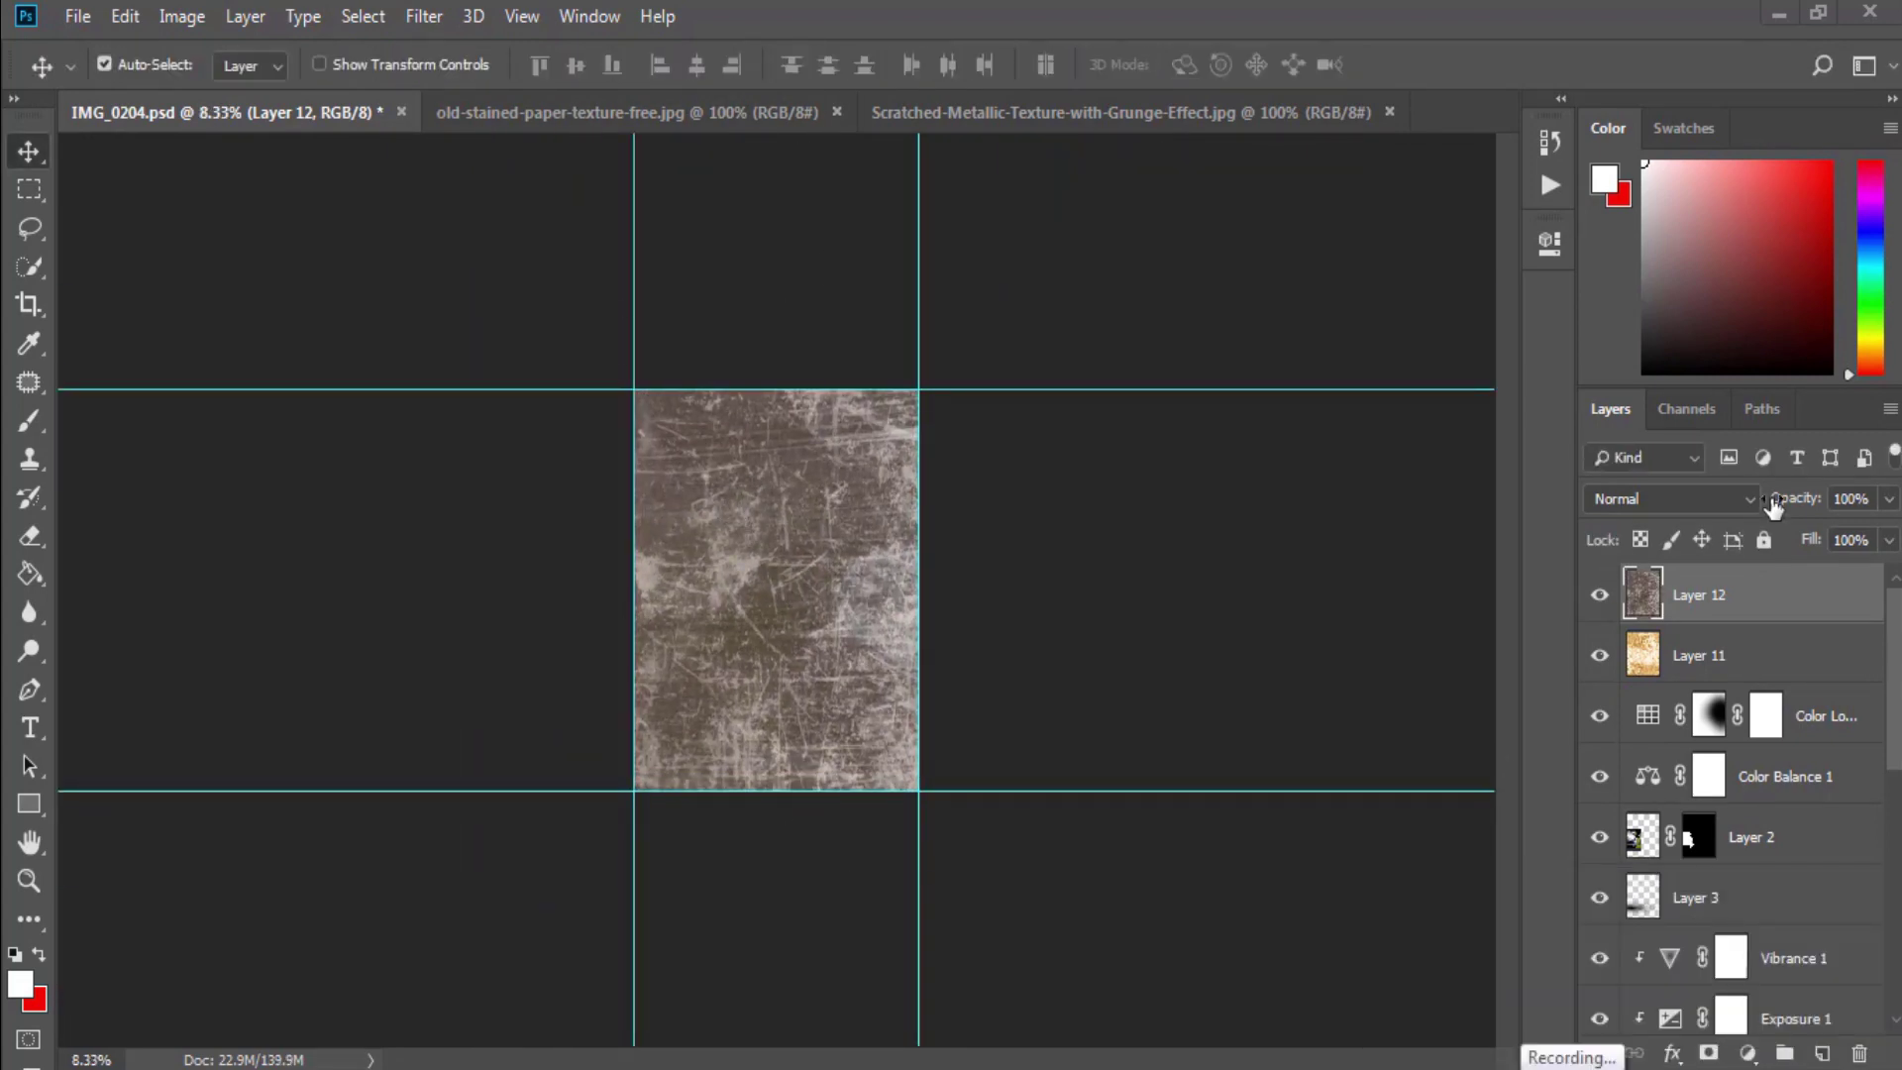
{"action": "left_click", "coordinate": [1744, 499]}
{"action": "left_click", "coordinate": [1662, 362]}
{"action": "key", "text": "ctrl+plus"}
{"action": "key", "text": "ctrl+plus"}
{"action": "key", "text": "ctrl+plus"}
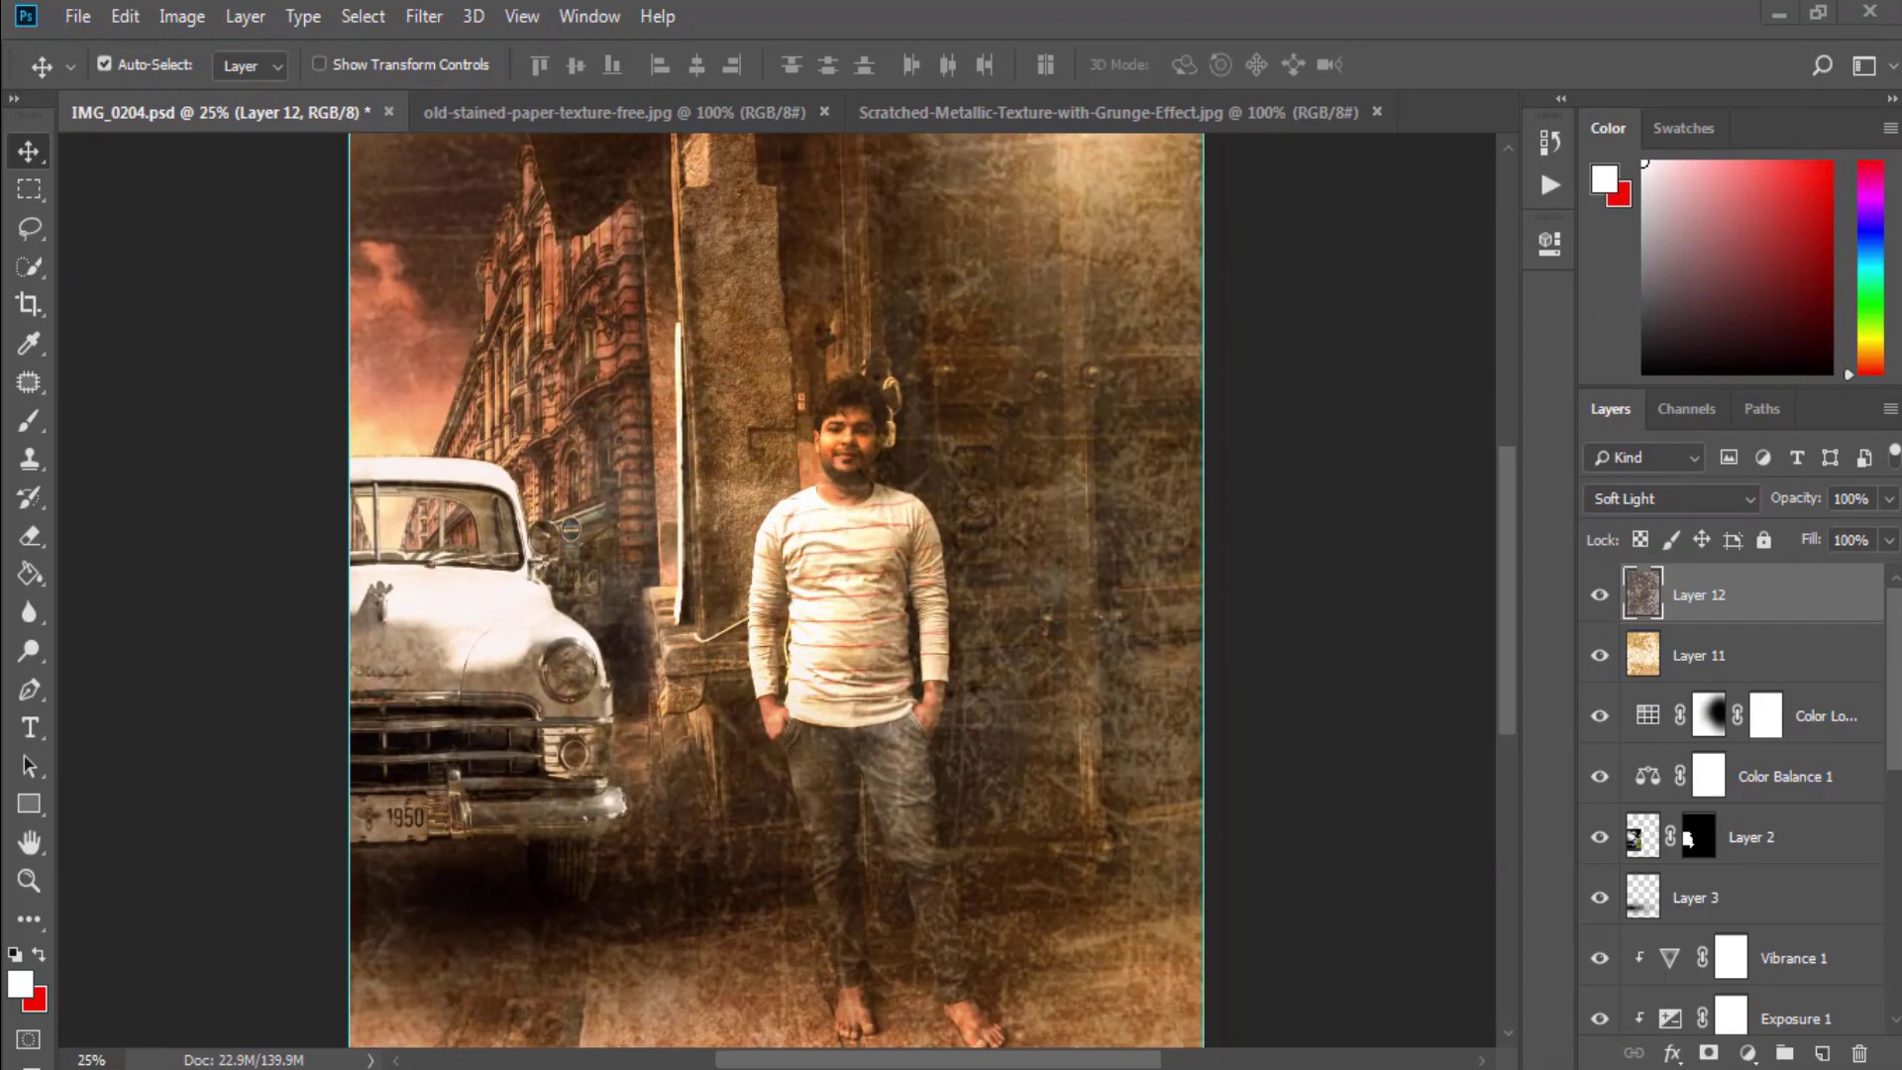
{"action": "left_click", "coordinate": [1889, 498]}
{"action": "left_click_drag", "start_coordinate": [1888, 532], "coordinate": [1772, 535]}
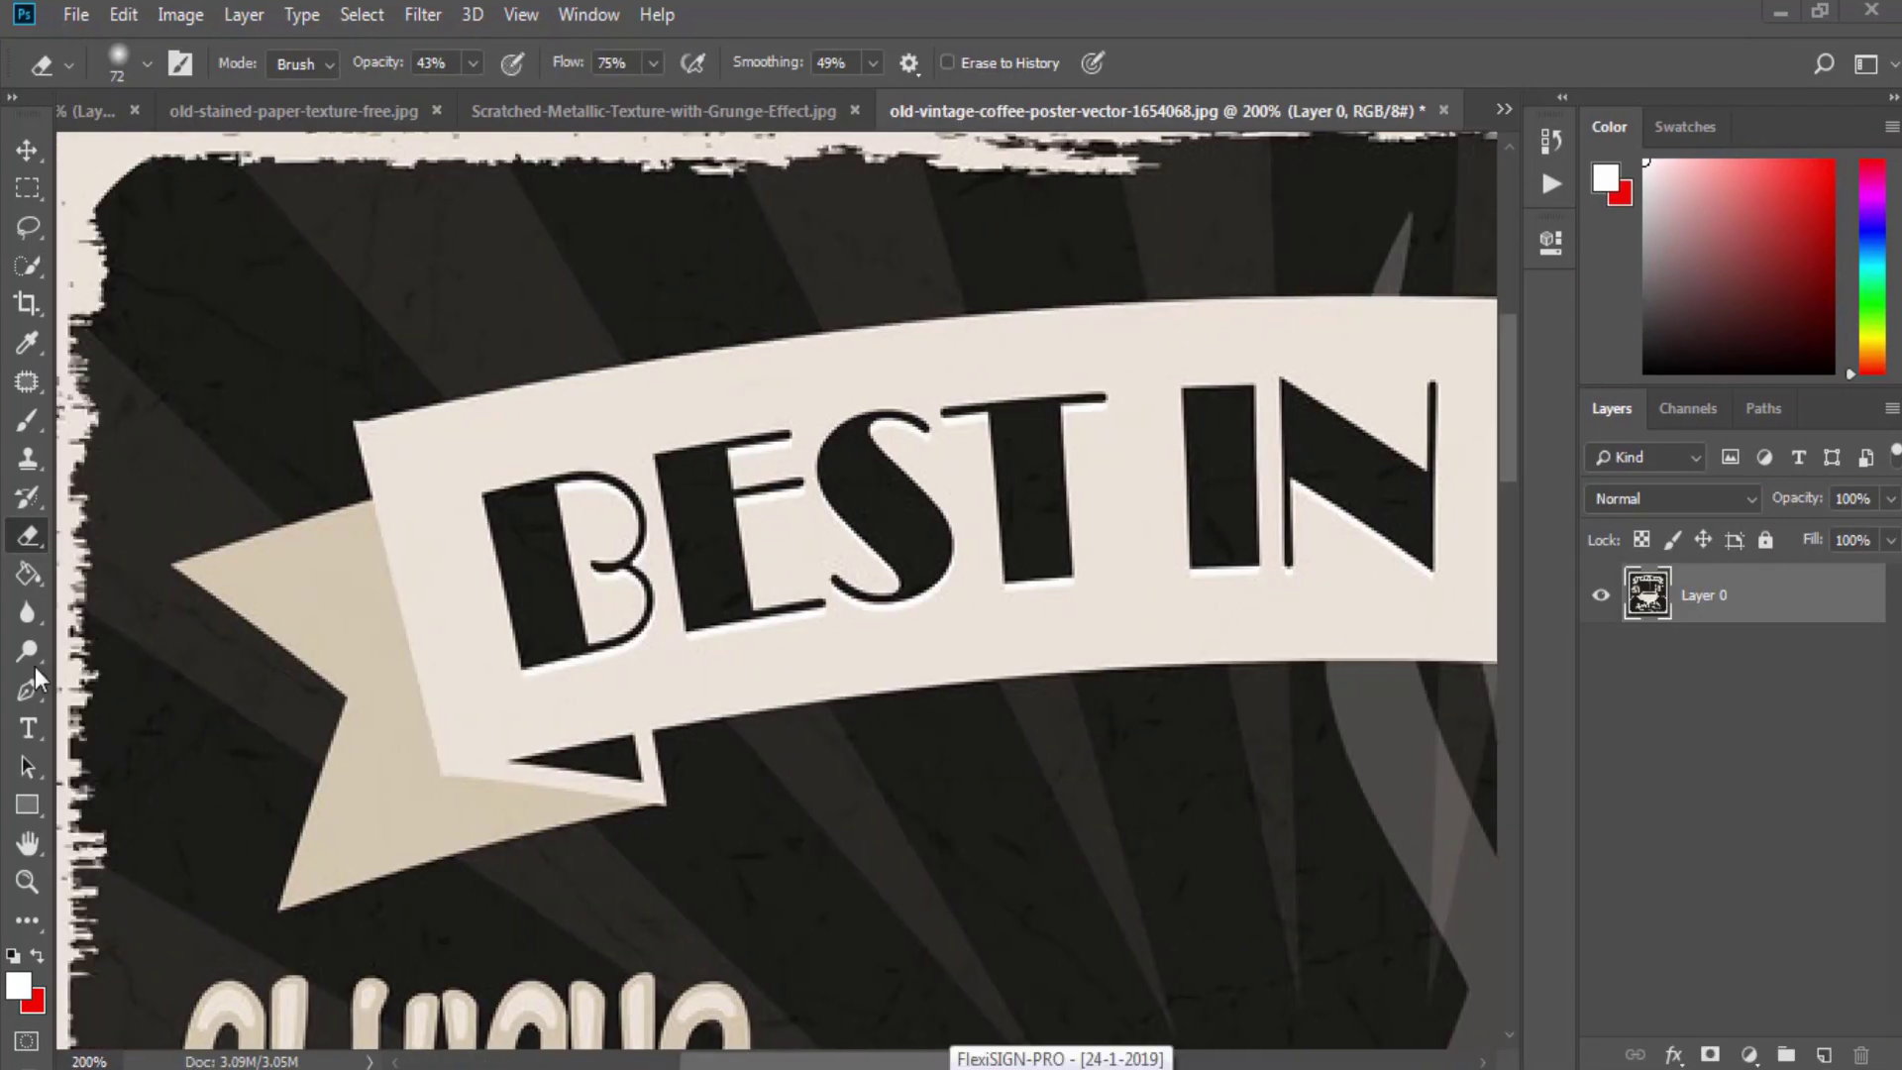
- Trace the BEST IN TOWN banner's outline, including its notched tips, with the Pen tool
{"action": "left_click", "coordinate": [358, 422]}
{"action": "left_click", "coordinate": [1100, 318]}
{"action": "left_click", "coordinate": [1341, 297]}
{"action": "scroll", "coordinate": [1342, 298], "scroll_direction": "right", "scroll_amount": 5}
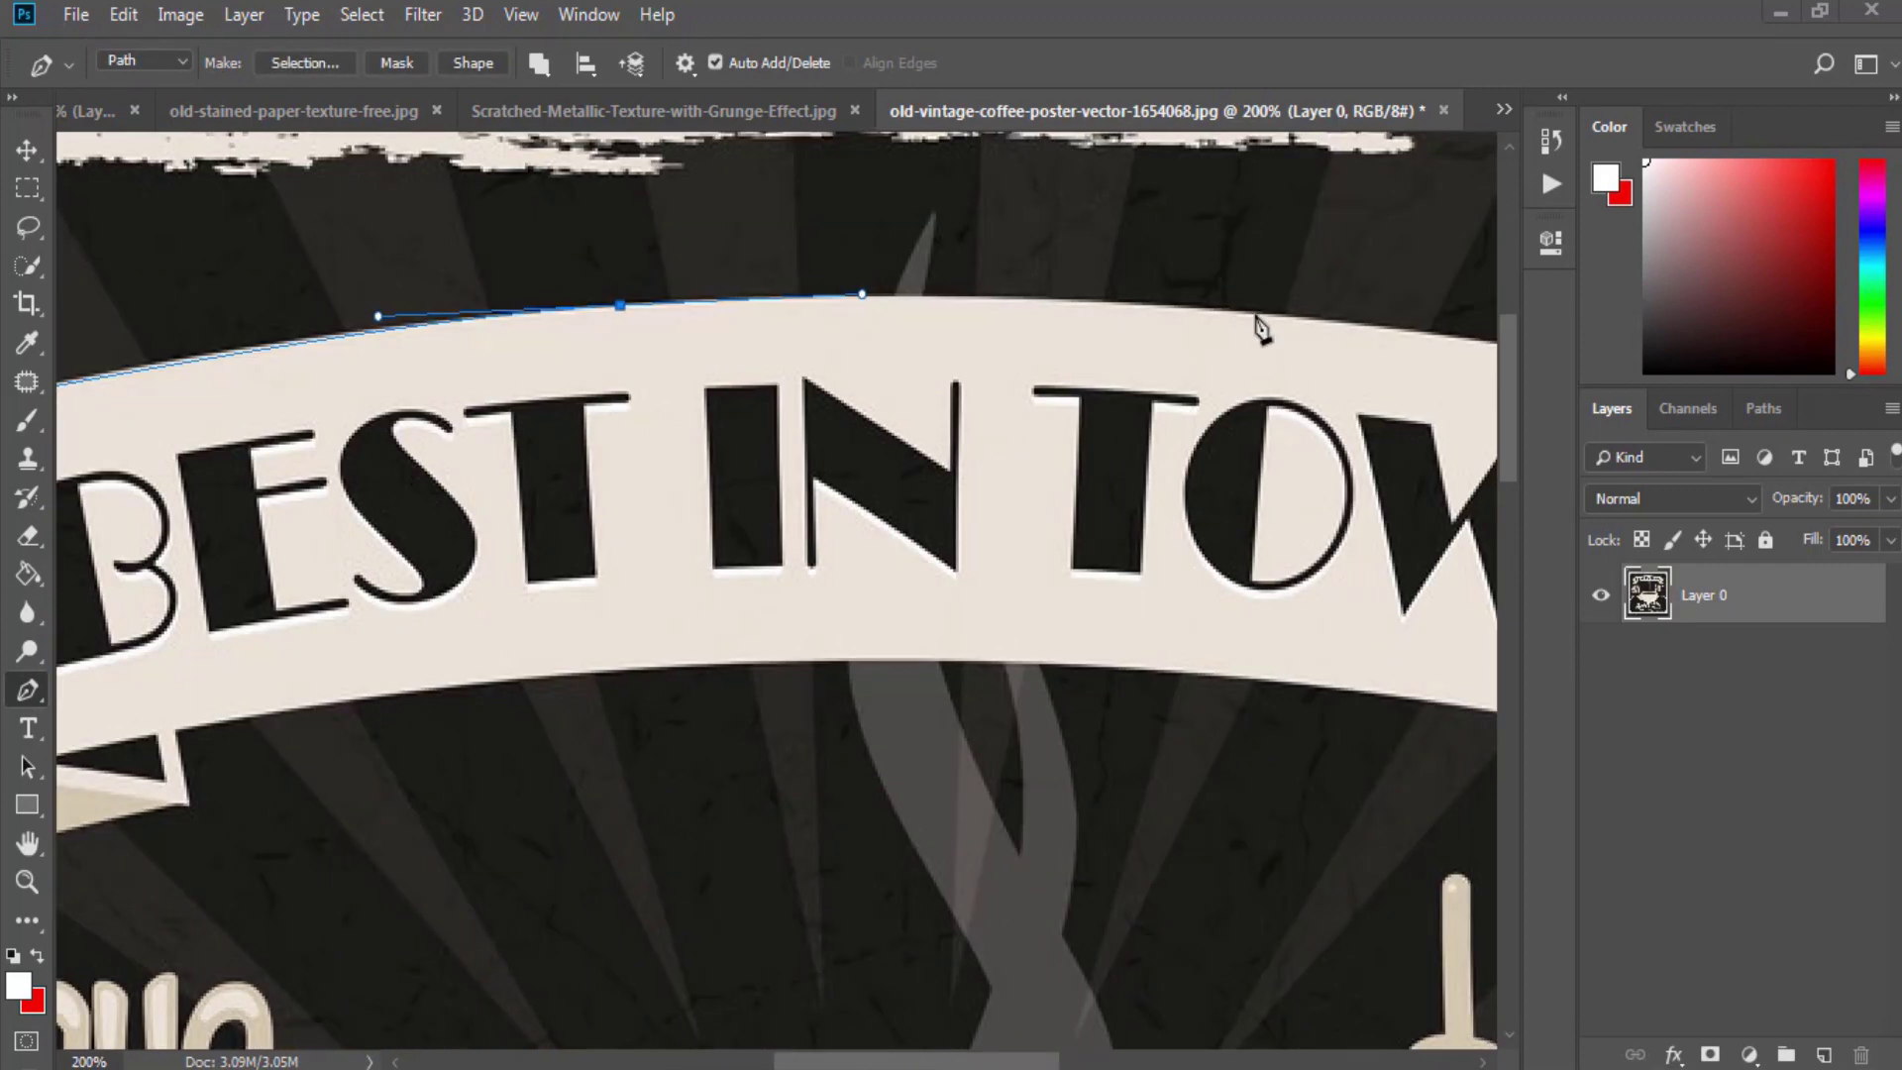
{"action": "left_click_drag", "start_coordinate": [1139, 309], "coordinate": [1258, 323]}
{"action": "scroll", "coordinate": [1245, 395], "scroll_direction": "right", "scroll_amount": 5}
{"action": "left_click", "coordinate": [1395, 497]}
{"action": "scroll", "coordinate": [1396, 498], "scroll_direction": "right", "scroll_amount": 5}
{"action": "left_click", "coordinate": [1229, 564]}
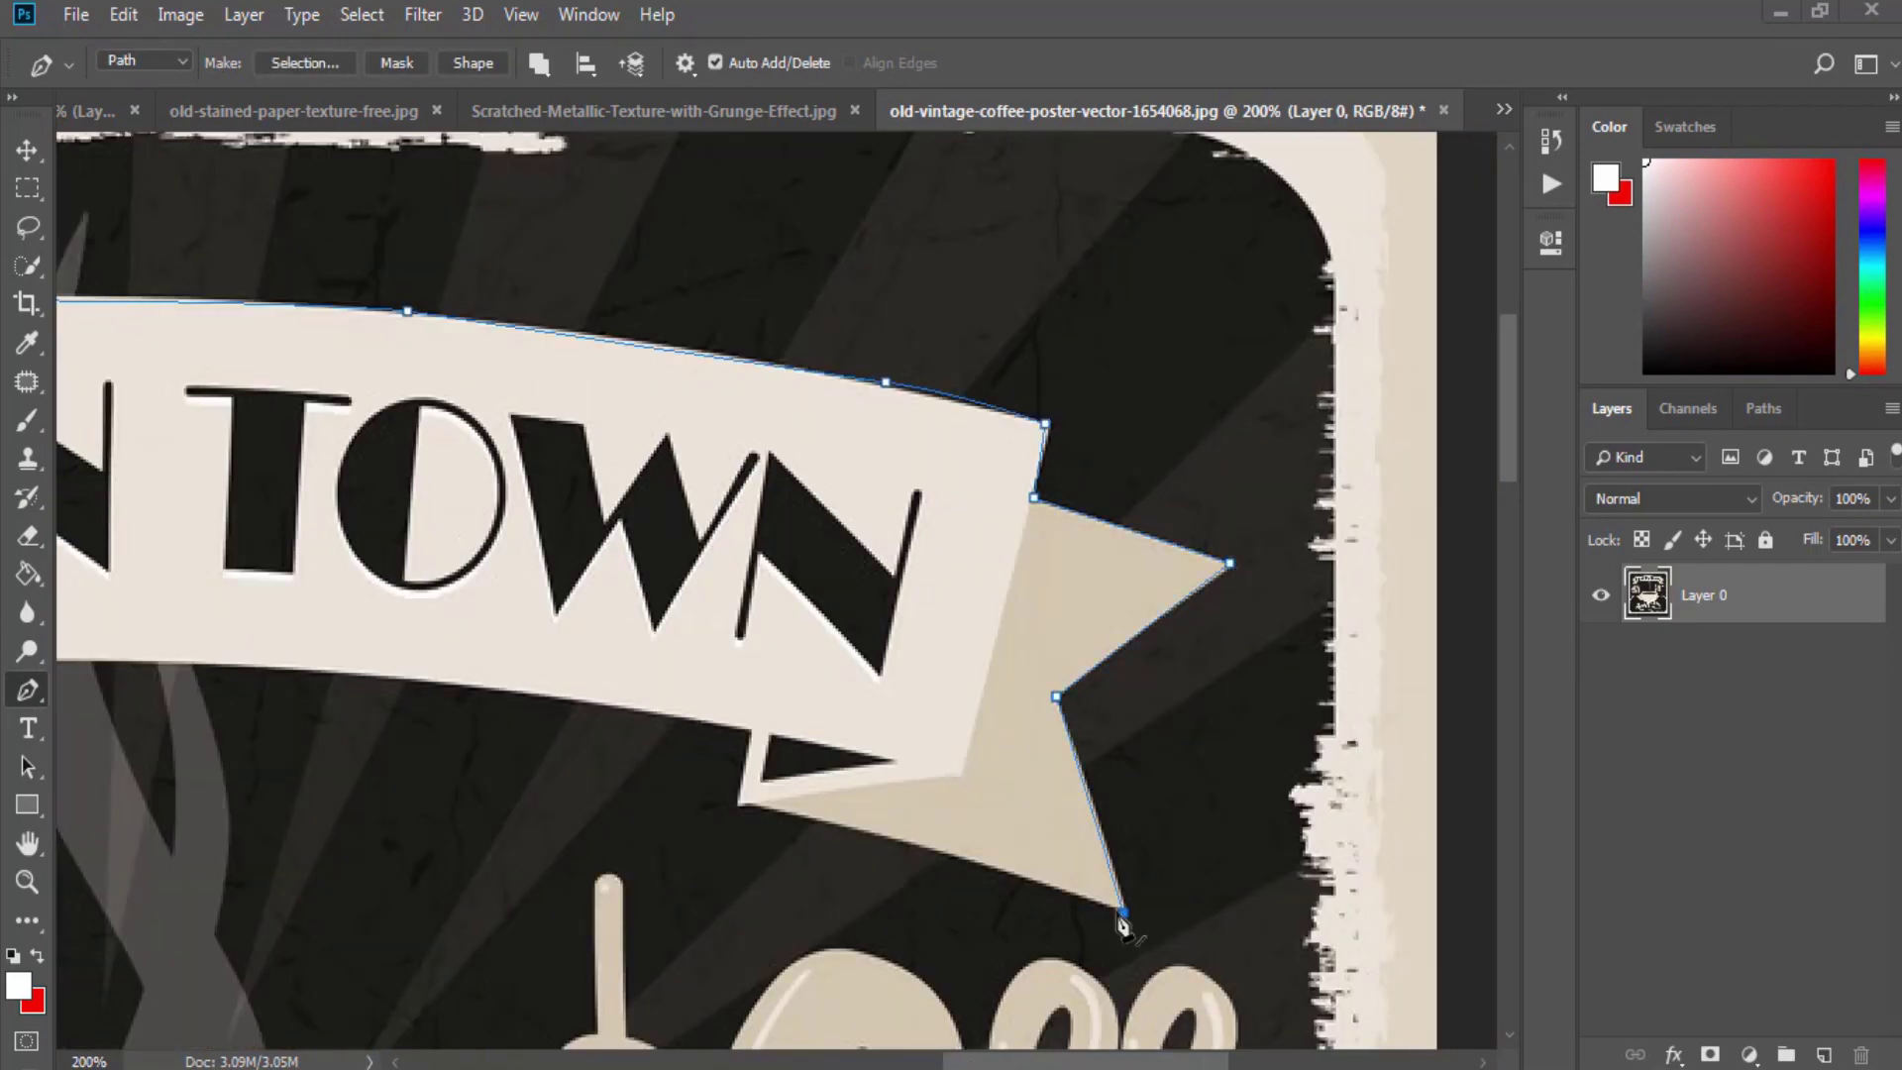
{"action": "left_click", "coordinate": [737, 803]}
{"action": "left_click", "coordinate": [752, 731]}
{"action": "scroll", "coordinate": [1009, 950], "scroll_direction": "left", "scroll_amount": 5}
{"action": "left_click", "coordinate": [303, 663]}
{"action": "scroll", "coordinate": [813, 711], "scroll_direction": "left", "scroll_amount": 12}
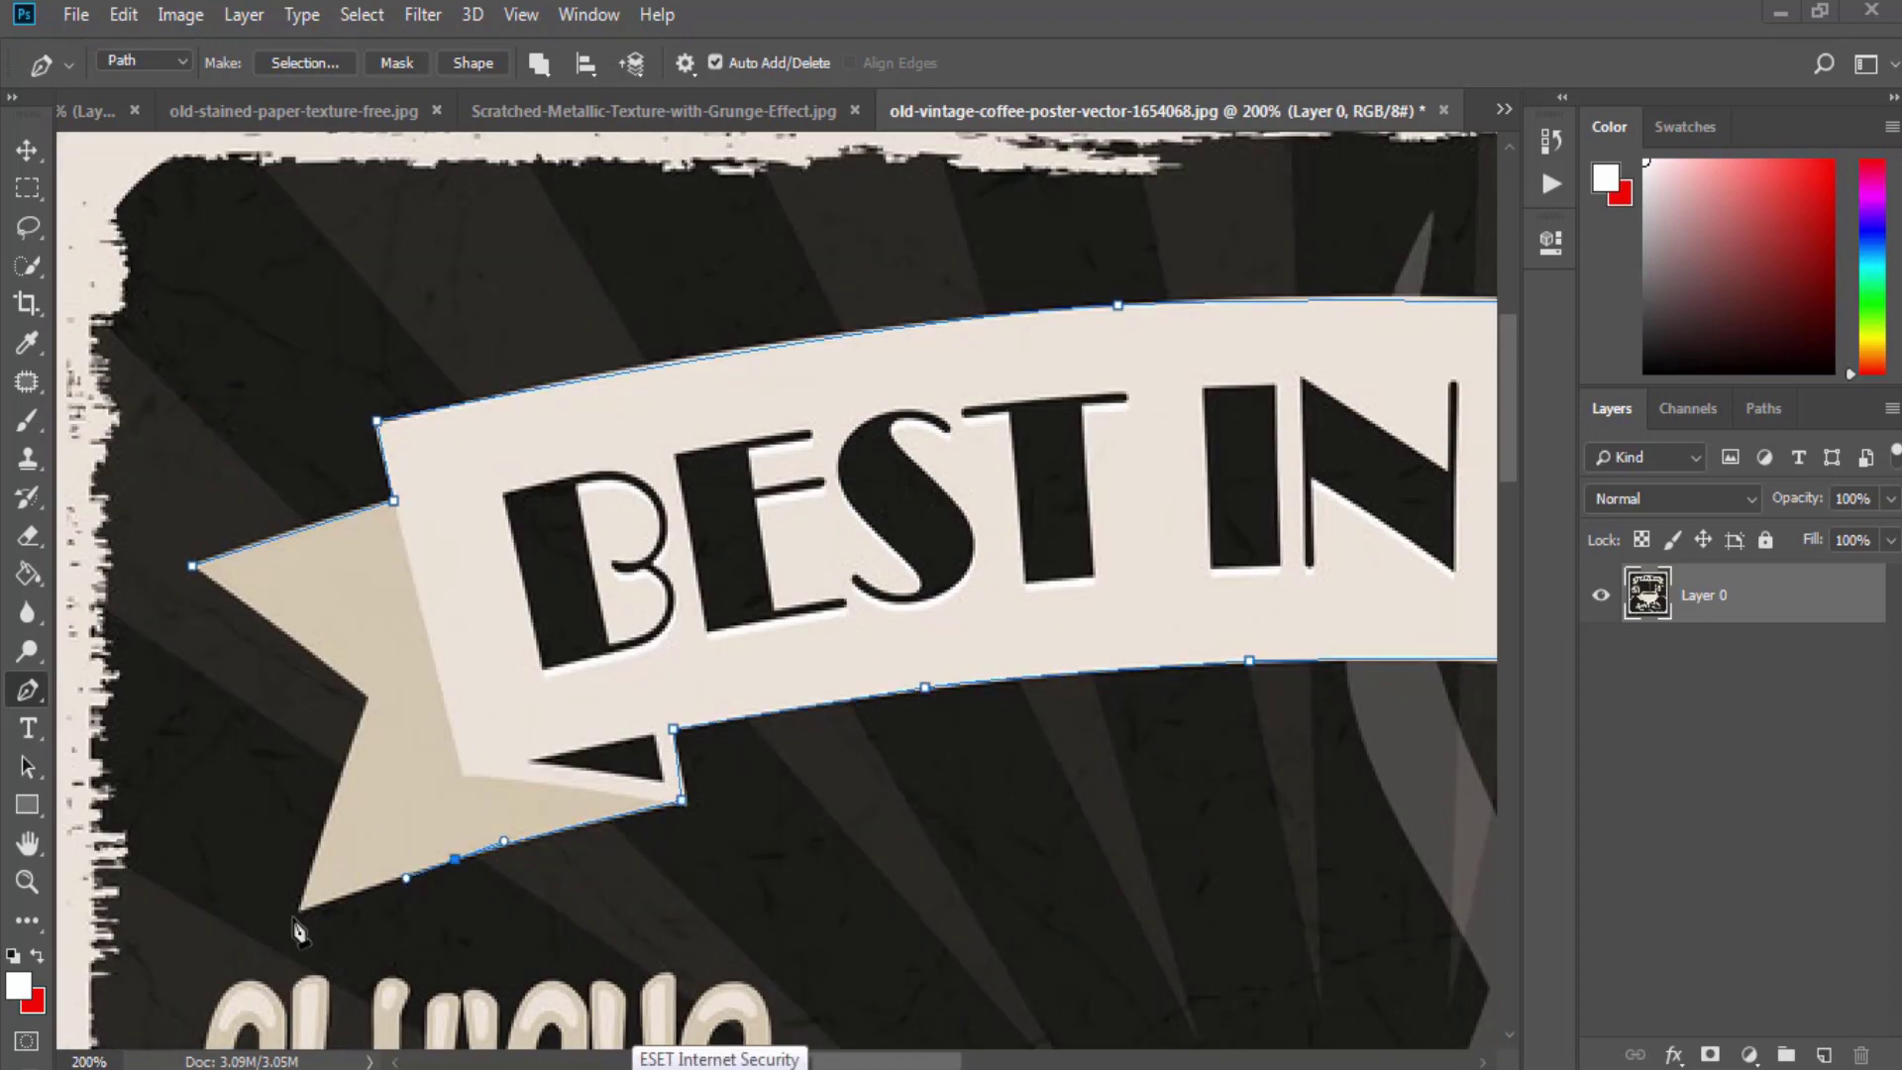
- Turn the path into a selection, mask out the dark background, and drag the banner into the composite
{"action": "right_click", "coordinate": [372, 711]}
{"action": "key", "text": "Return"}
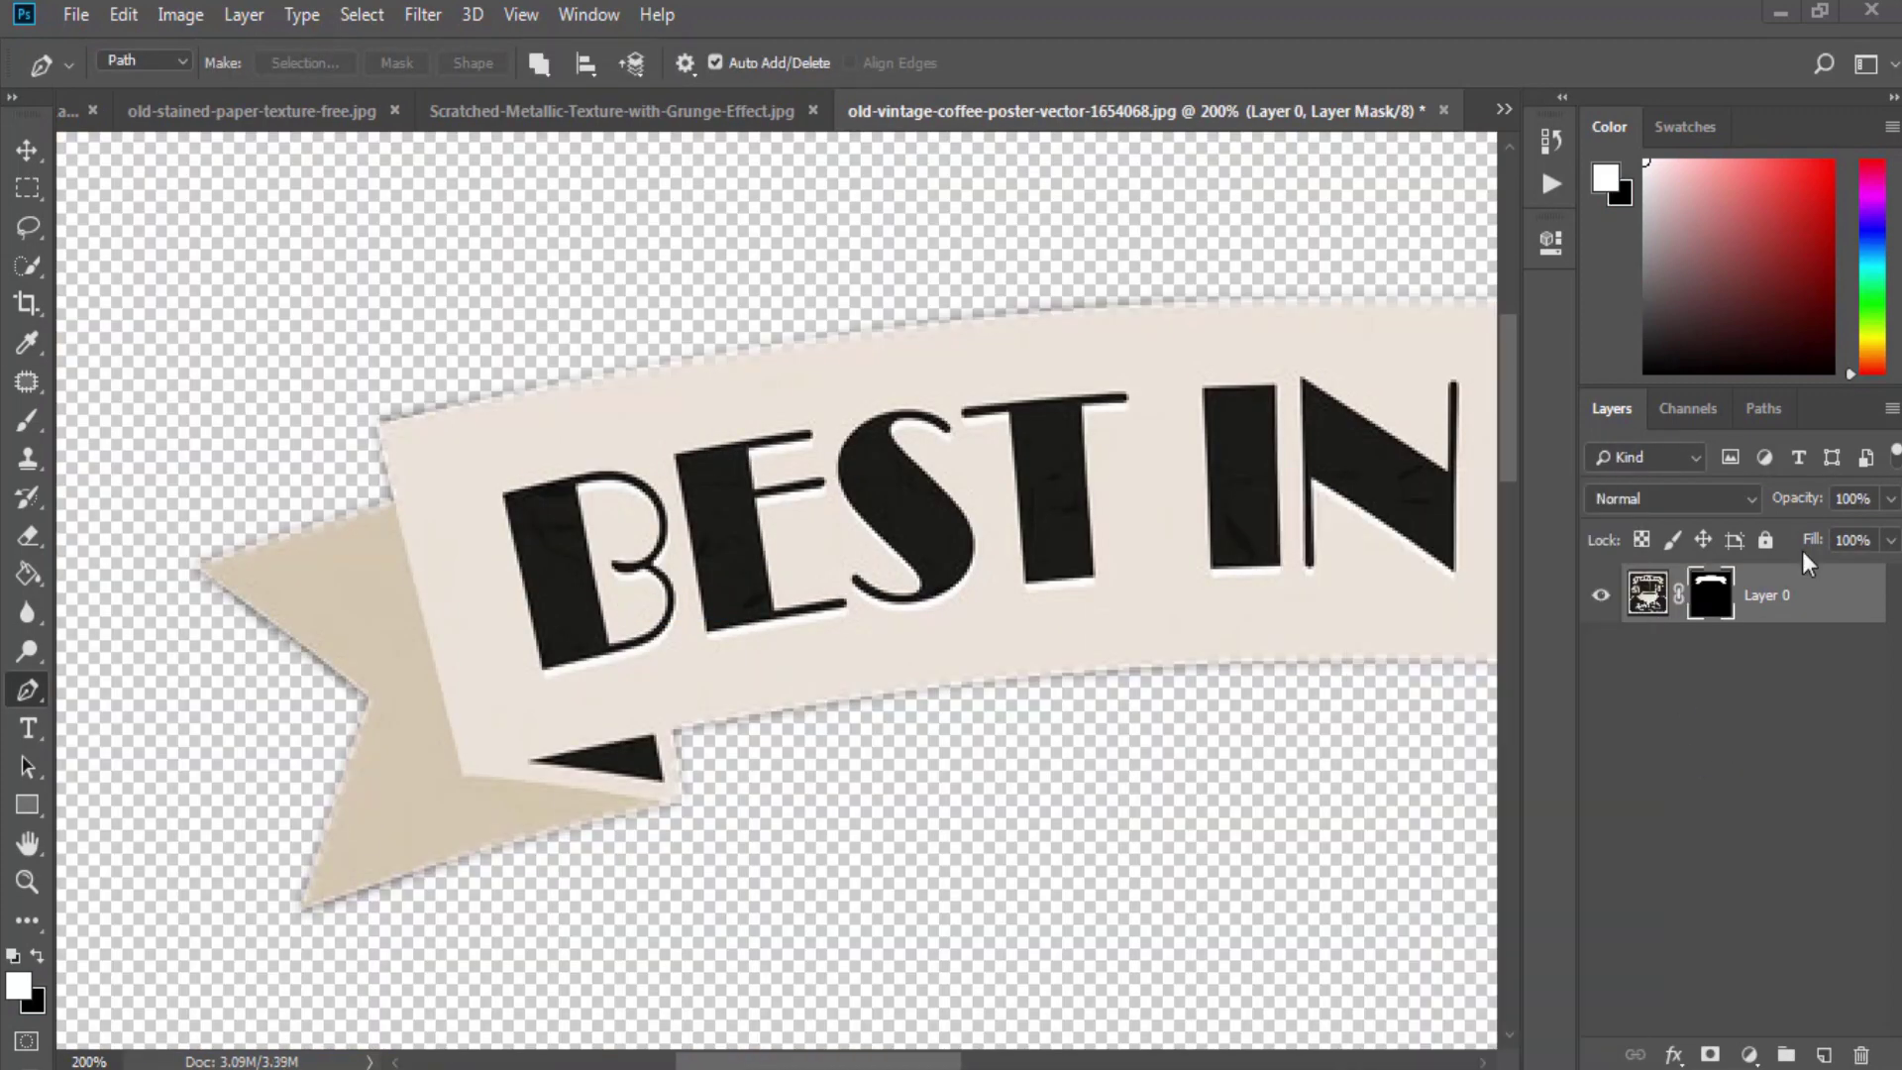
{"action": "left_click", "coordinate": [27, 149]}
{"action": "key", "text": "ctrl+0"}
{"action": "left_click_drag", "start_coordinate": [450, 407], "coordinate": [792, 386]}
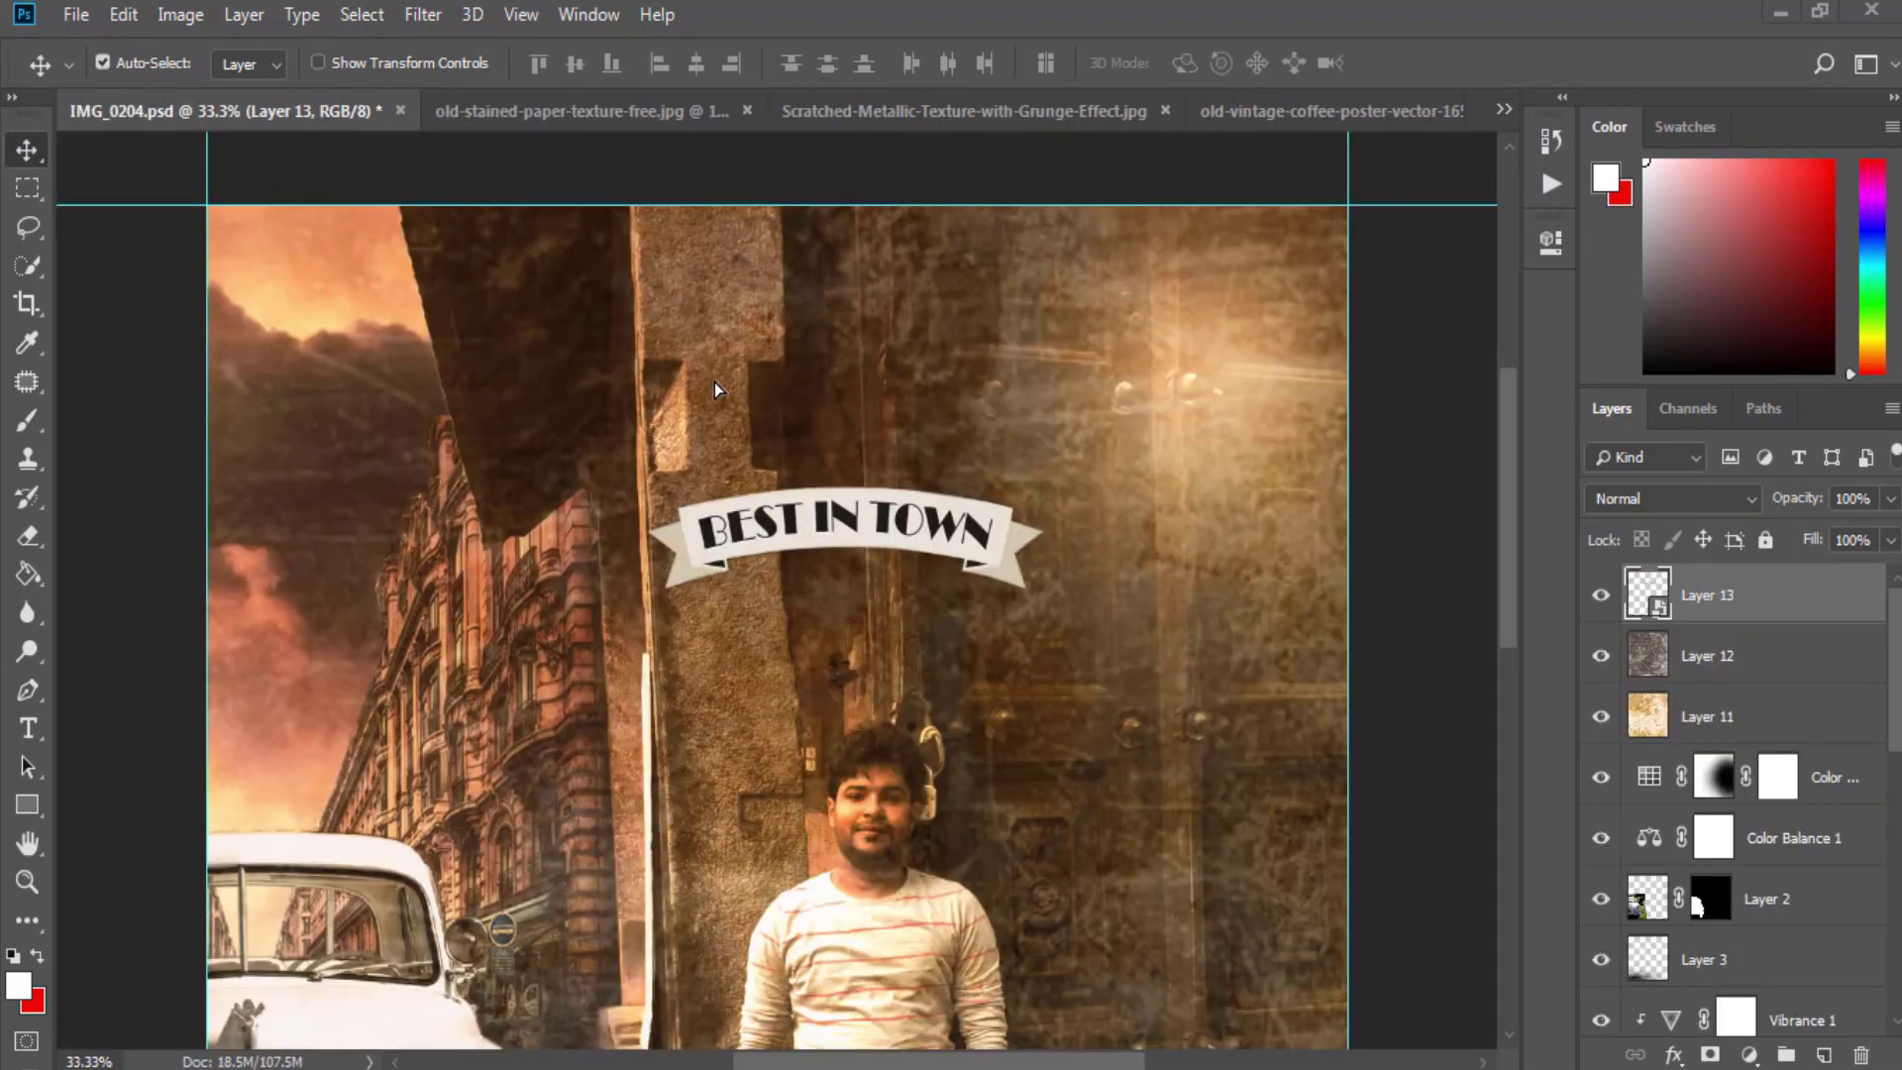
- Scale up the banner, then bring the scratched texture in across the top of the canvas
{"action": "key", "text": "ctrl+t"}
{"action": "left_click_drag", "start_coordinate": [952, 412], "coordinate": [1097, 486]}
{"action": "key", "text": "Return"}
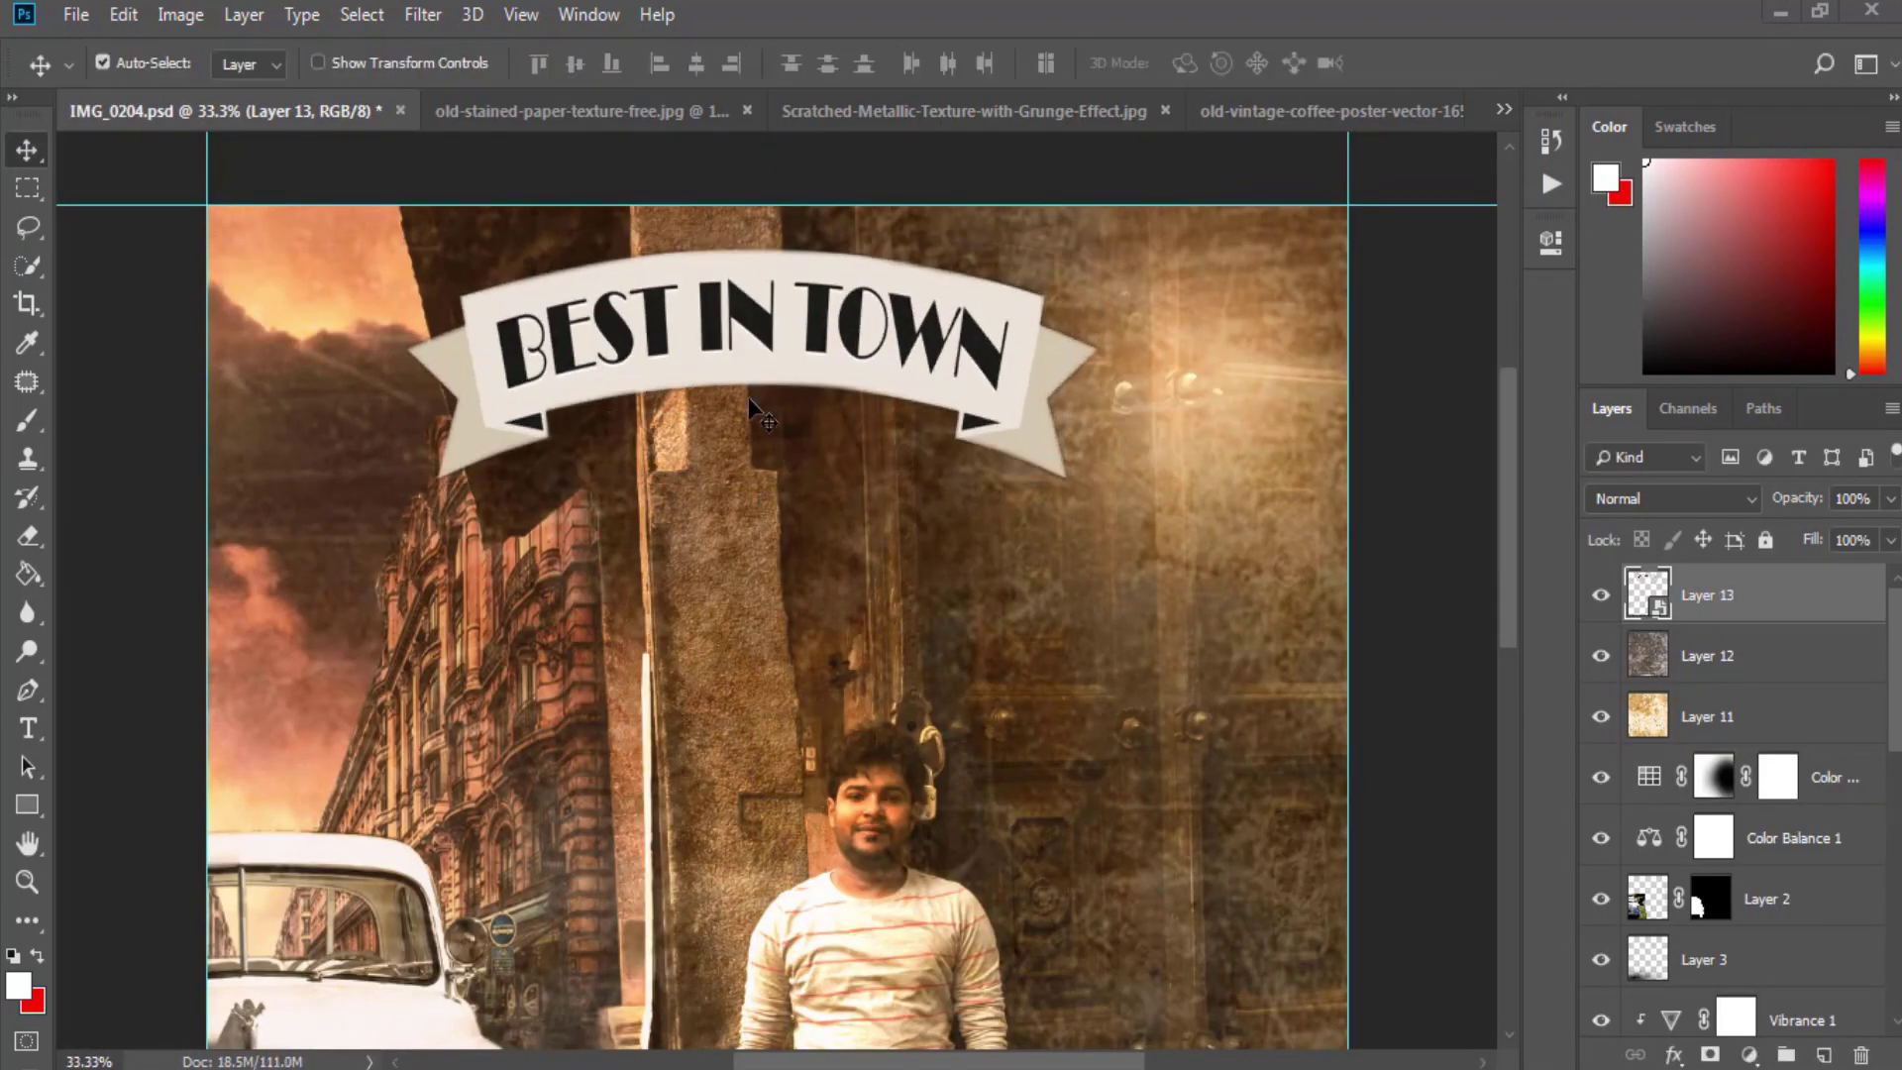
{"action": "left_click", "coordinate": [990, 111]}
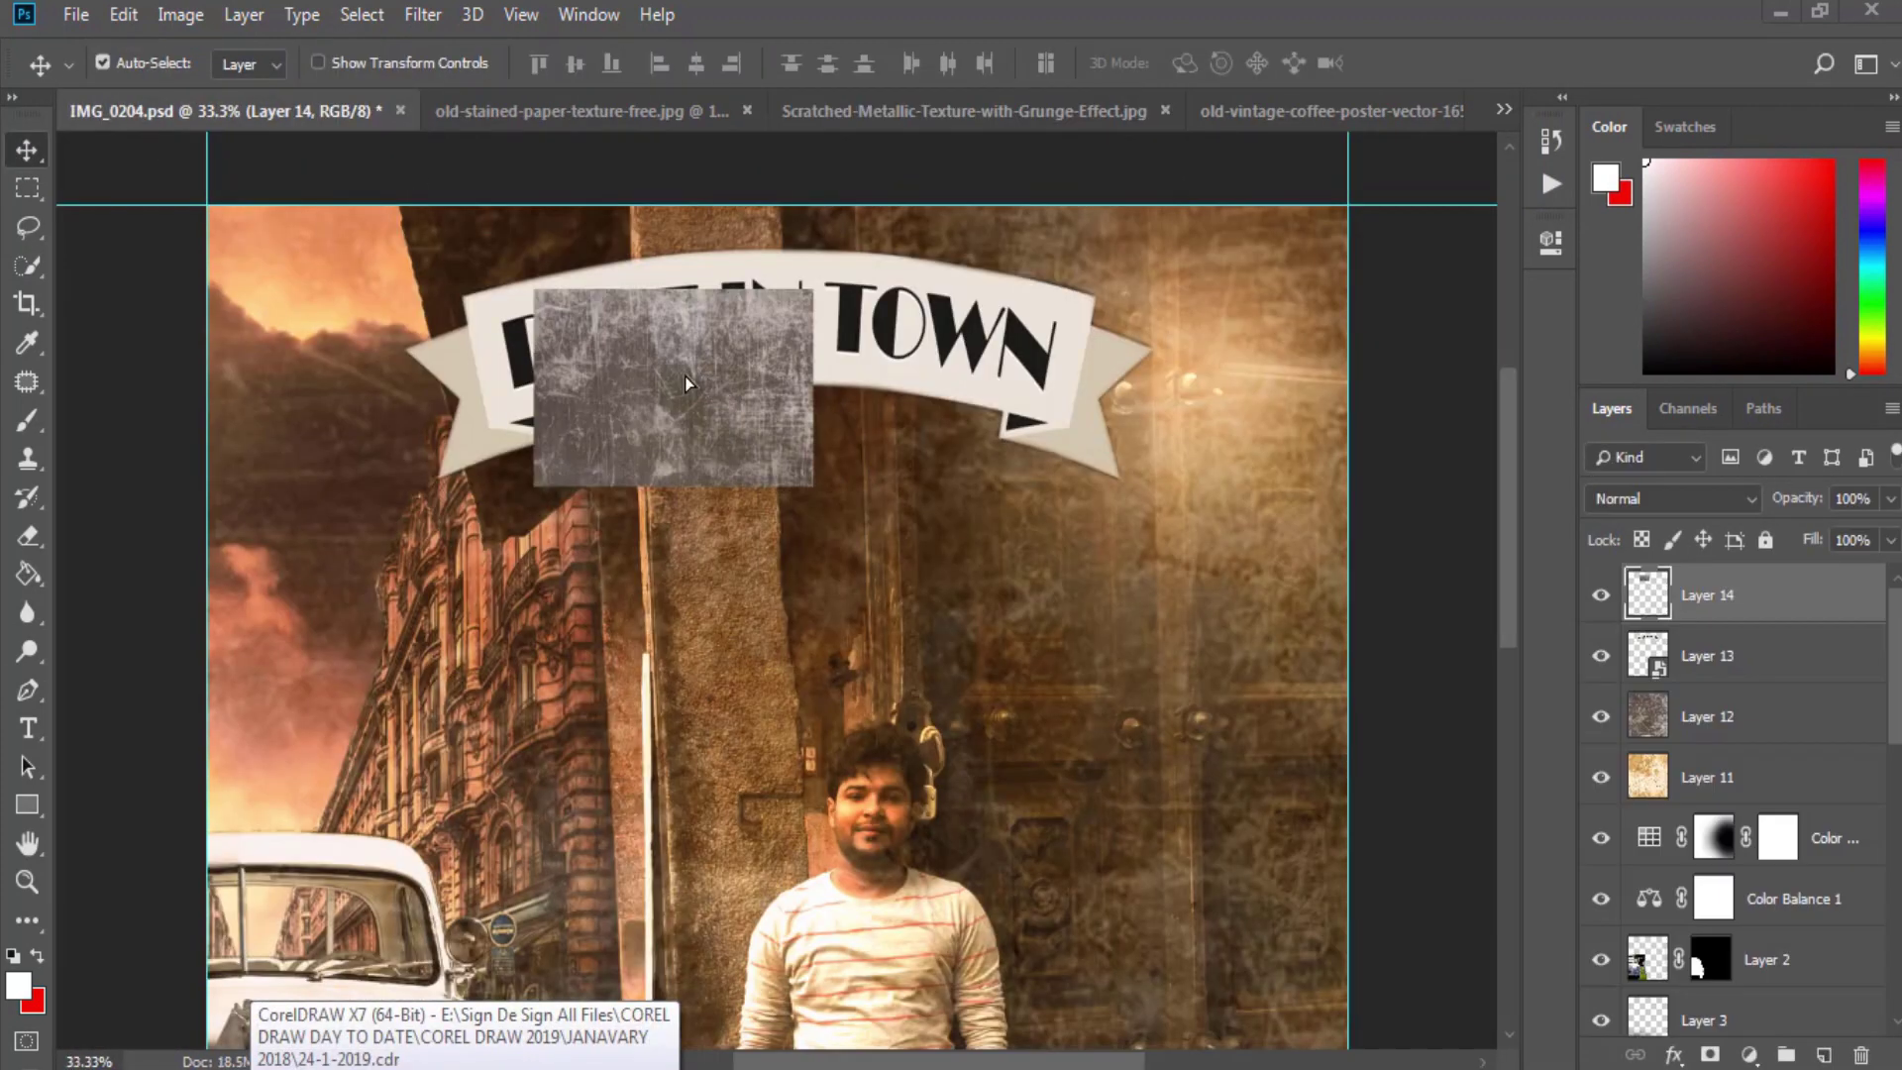
{"action": "left_click_drag", "start_coordinate": [1026, 137], "coordinate": [496, 297]}
{"action": "key", "text": "ctrl+t"}
{"action": "key", "text": "Return"}
- Set the texture layer to Hard Light and erase its excess with a 511 px eraser
{"action": "left_click", "coordinate": [1716, 497]}
{"action": "left_click", "coordinate": [1651, 32]}
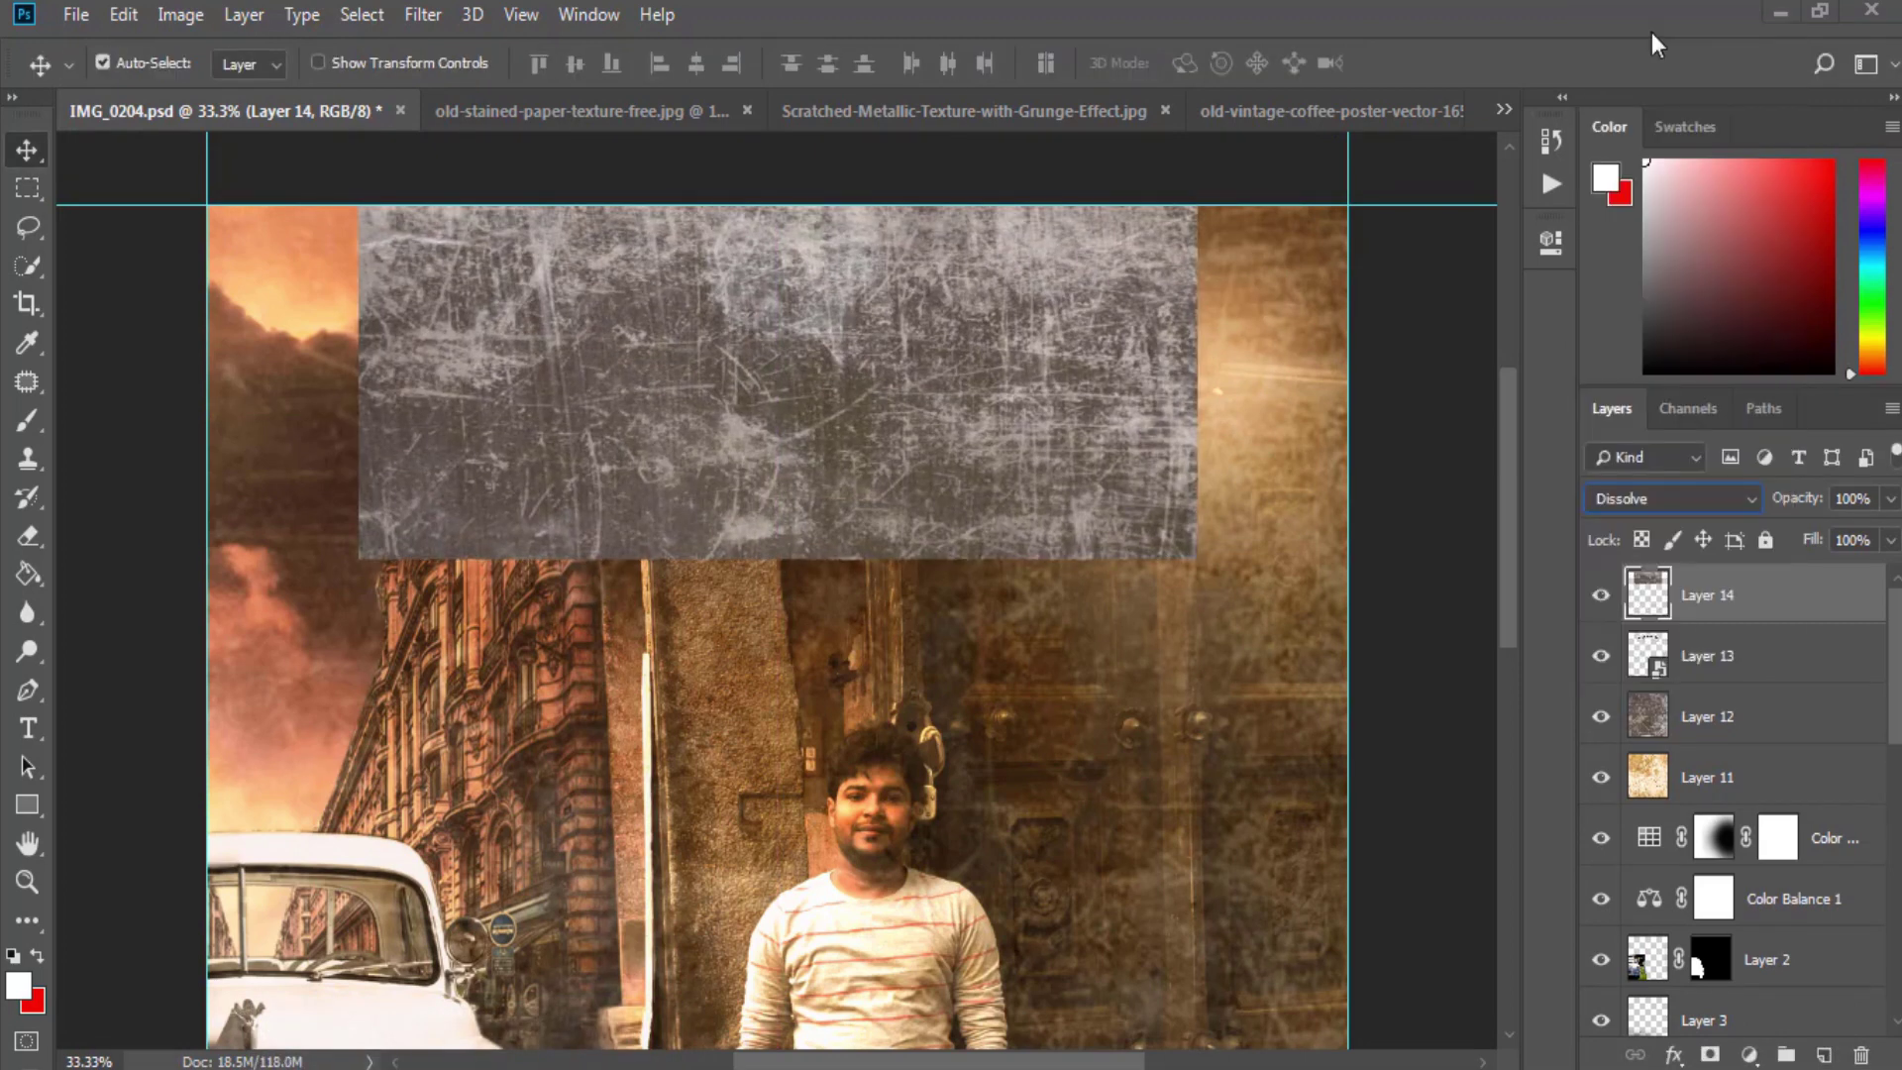
{"action": "key", "text": "Down"}
{"action": "key", "text": "Down"}
{"action": "key", "text": "Down"}
{"action": "key", "text": "Down"}
{"action": "key", "text": "Down"}
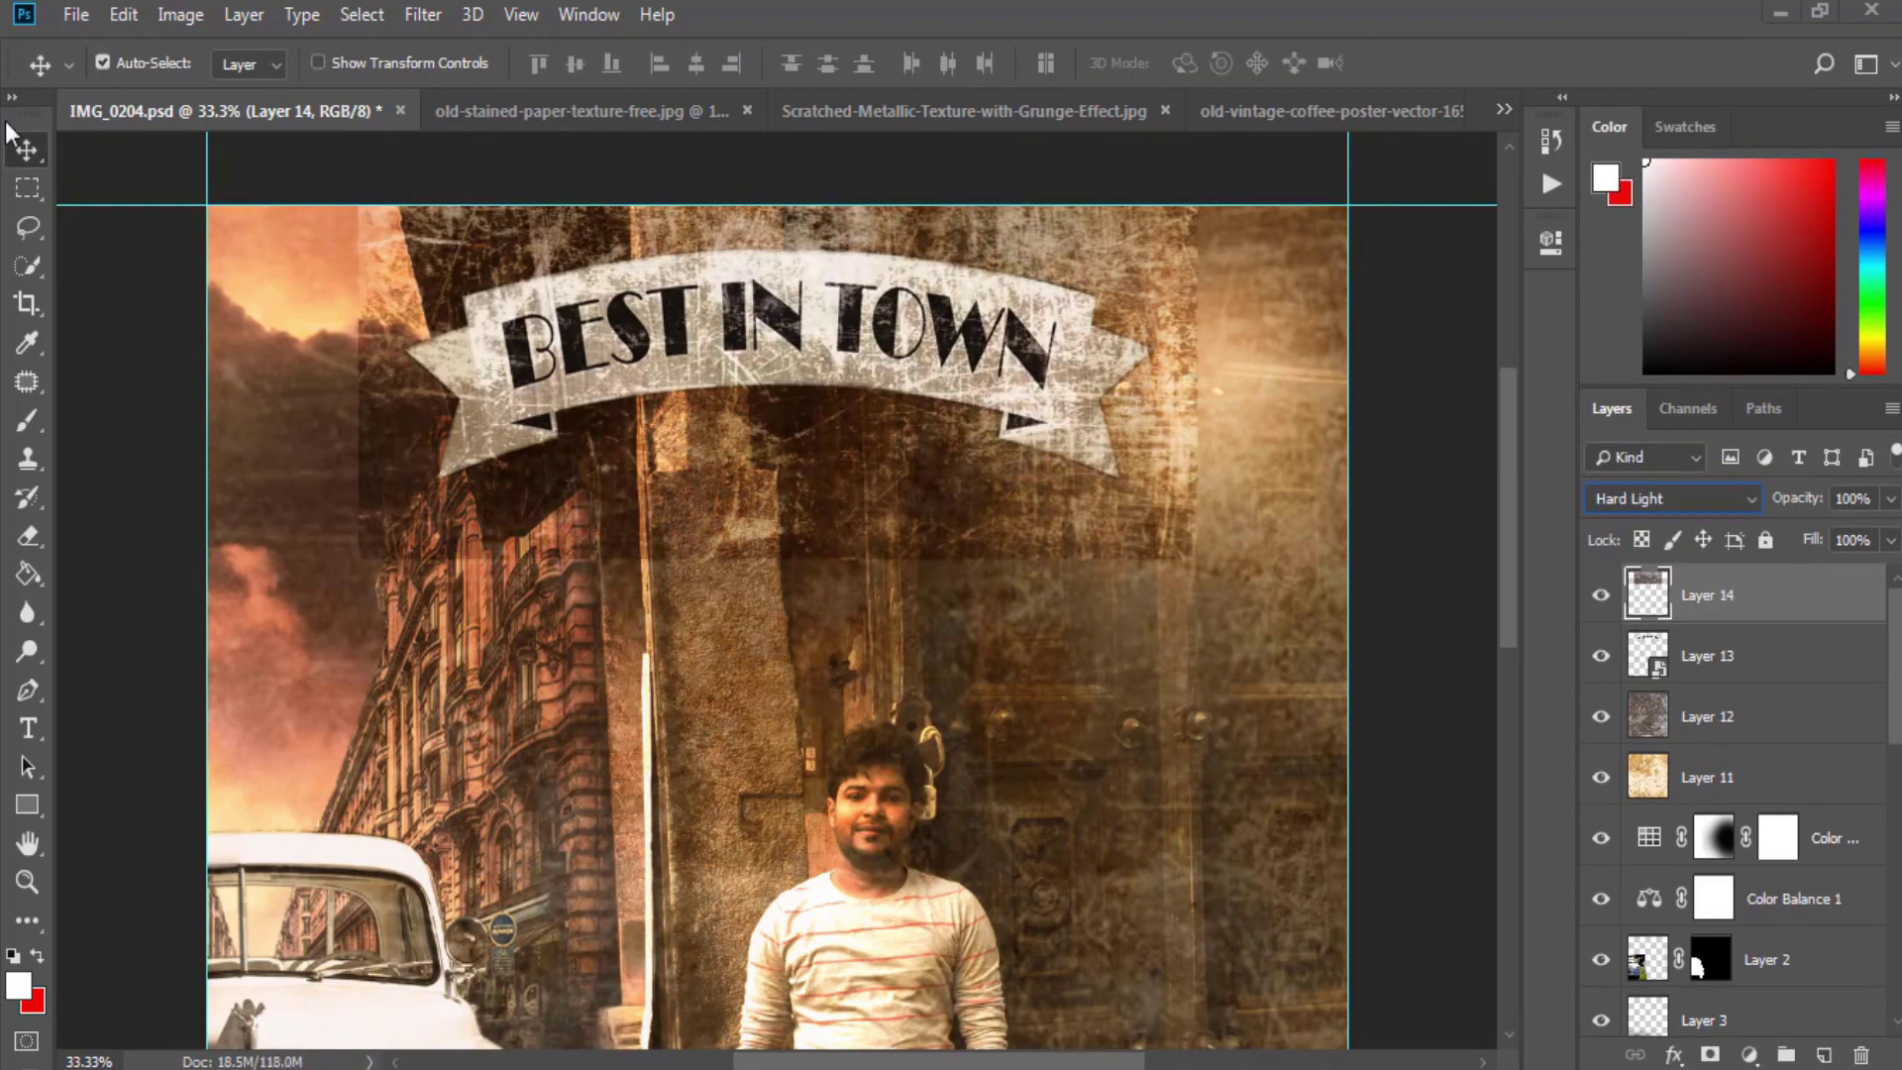
{"action": "right_click", "coordinate": [299, 559], "text": "alt"}
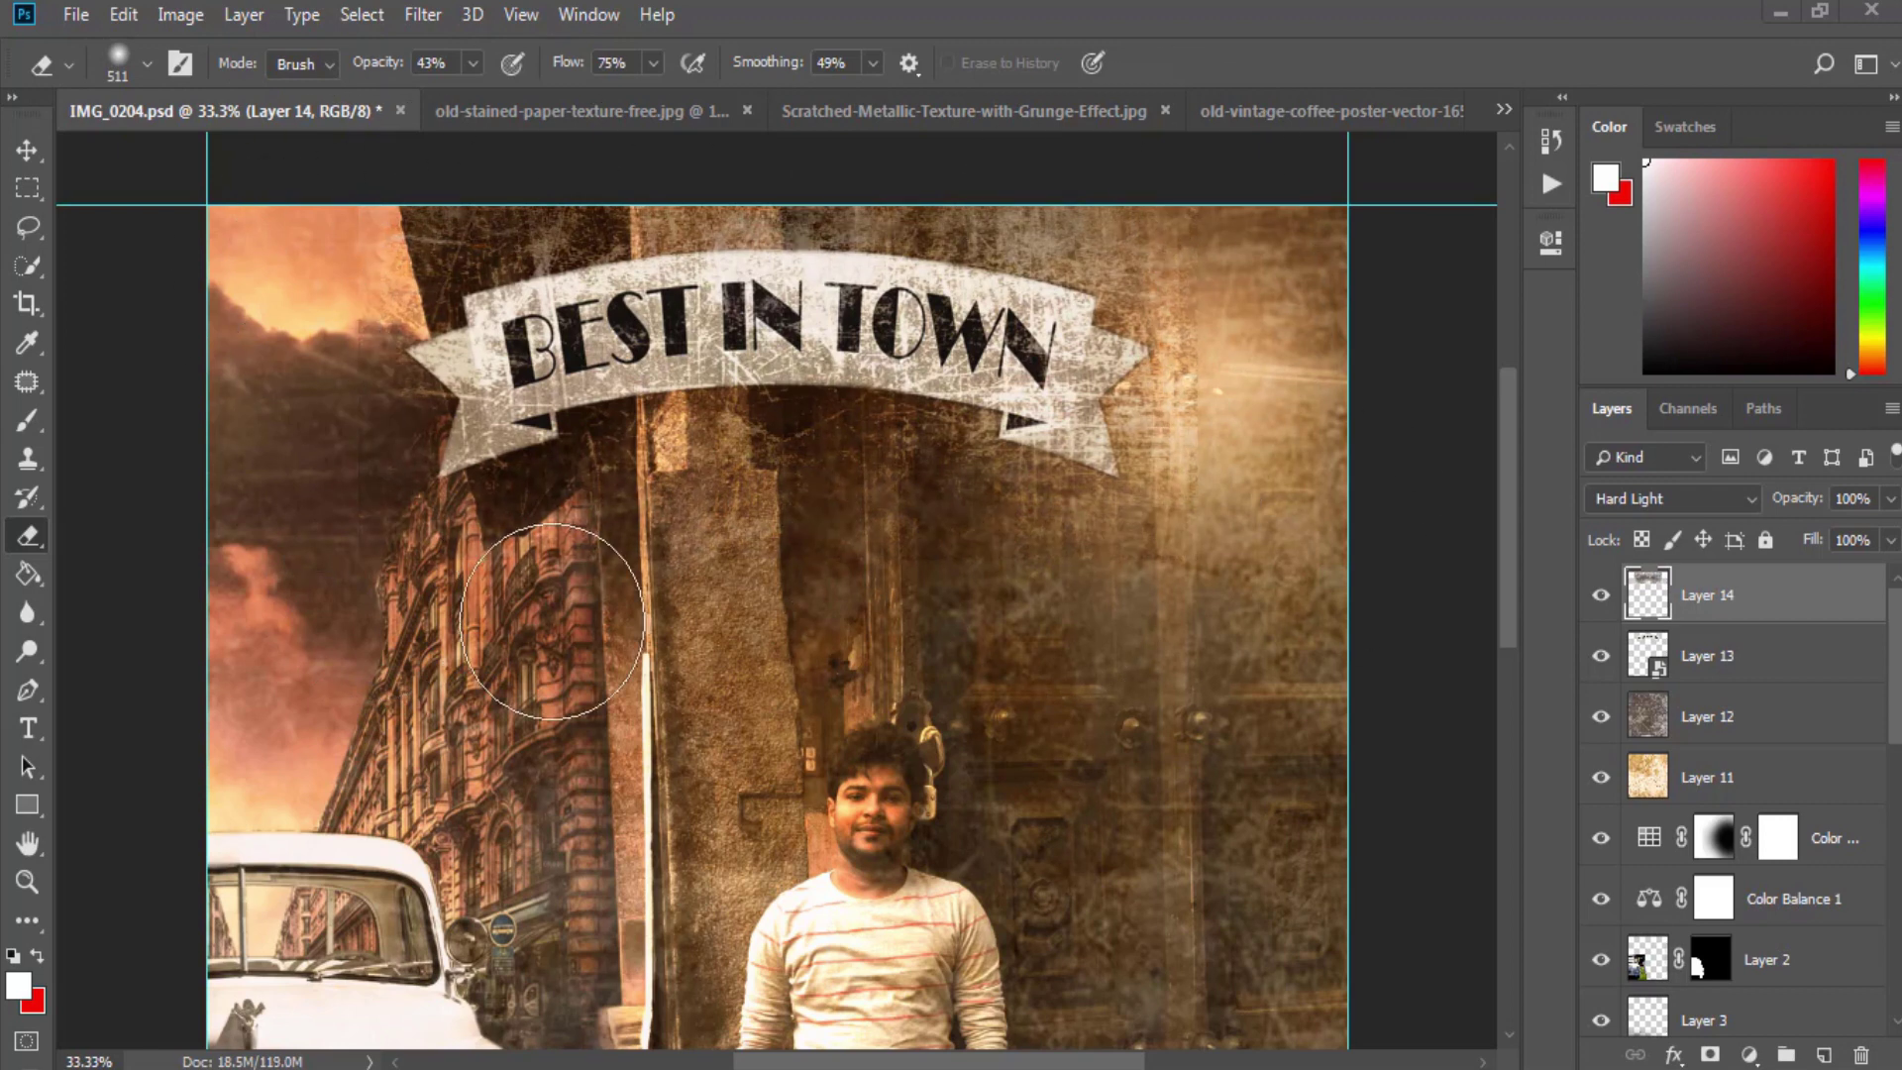
{"action": "key", "text": "ctrl+minus"}
- Darken the texture's midtones to 0.63 with Levels, and apply Levels to the banner as a smart filter
{"action": "left_click", "coordinate": [180, 14]}
{"action": "left_click", "coordinate": [555, 116]}
{"action": "left_click_drag", "start_coordinate": [1364, 592], "coordinate": [1412, 592]}
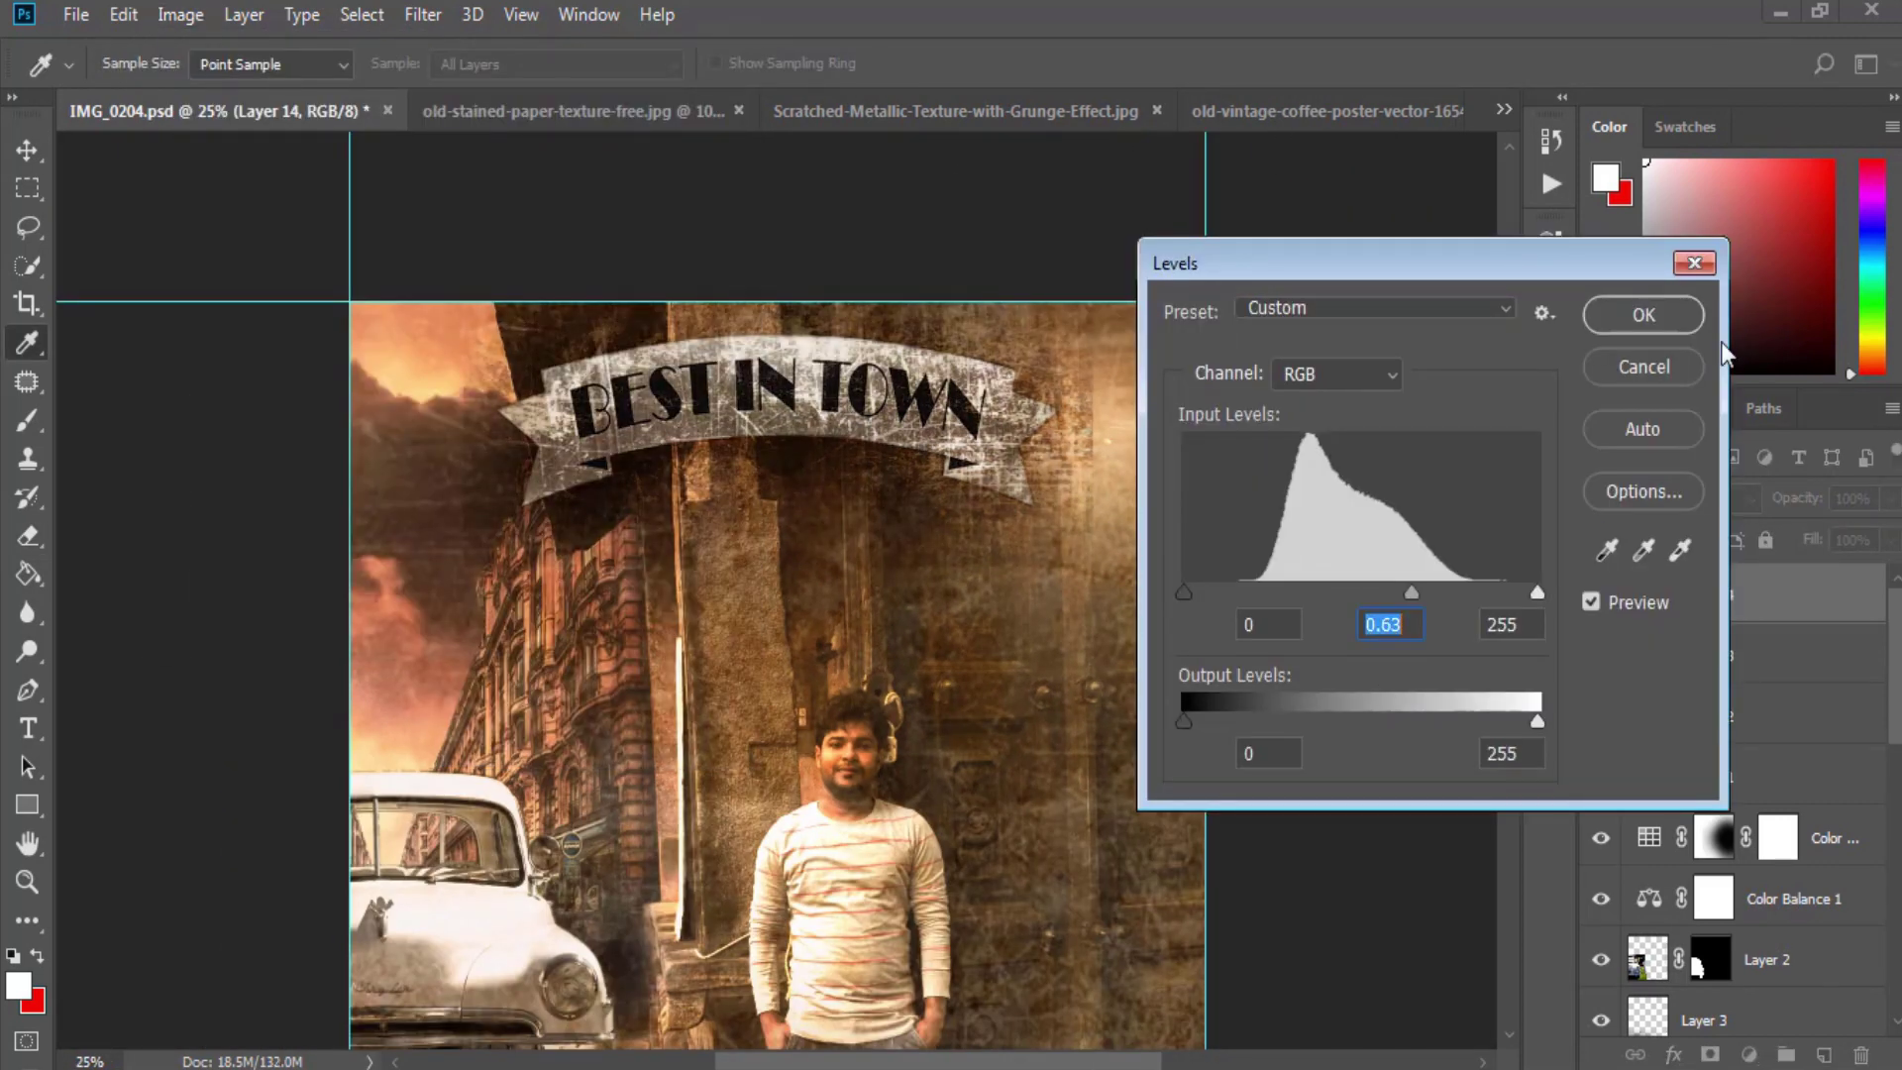
{"action": "key", "text": "Return"}
{"action": "left_click", "coordinate": [1707, 655]}
{"action": "left_click", "coordinate": [180, 13]}
{"action": "left_click", "coordinate": [555, 116]}
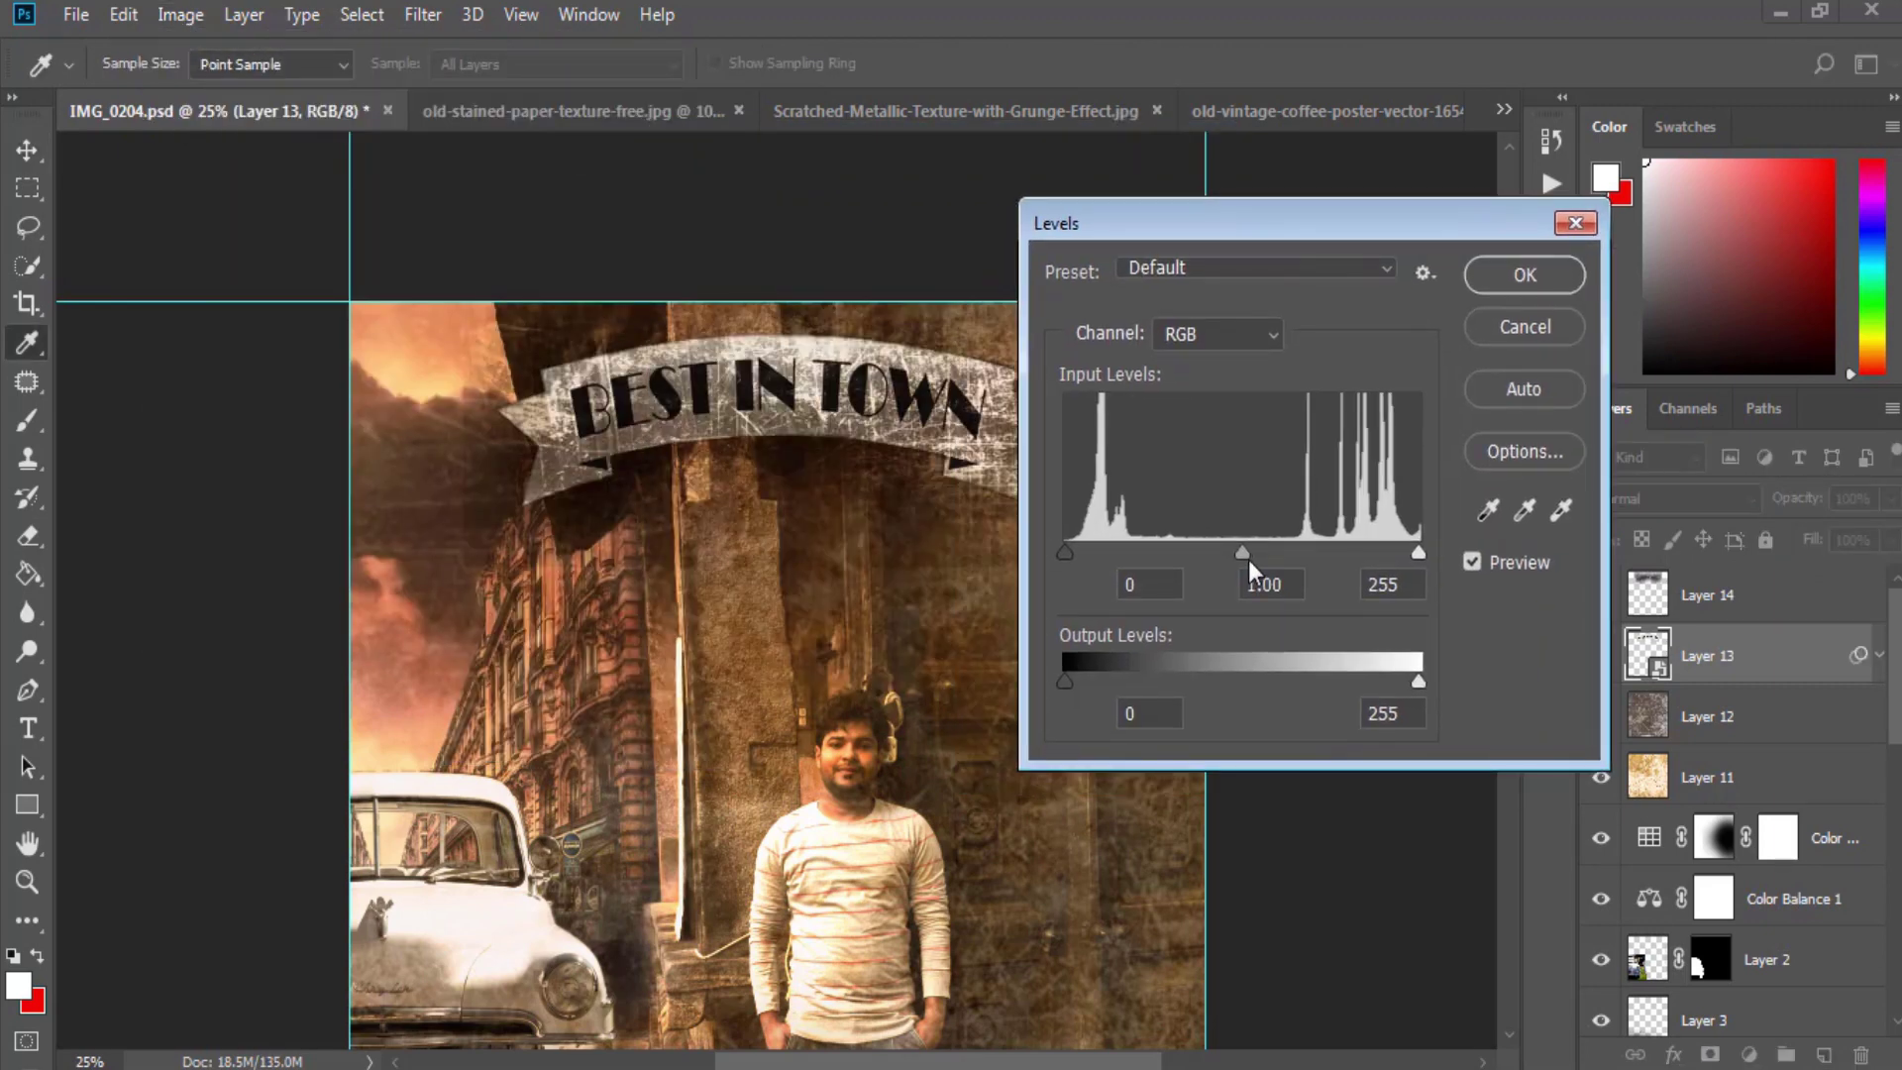
{"action": "key", "text": "Return"}
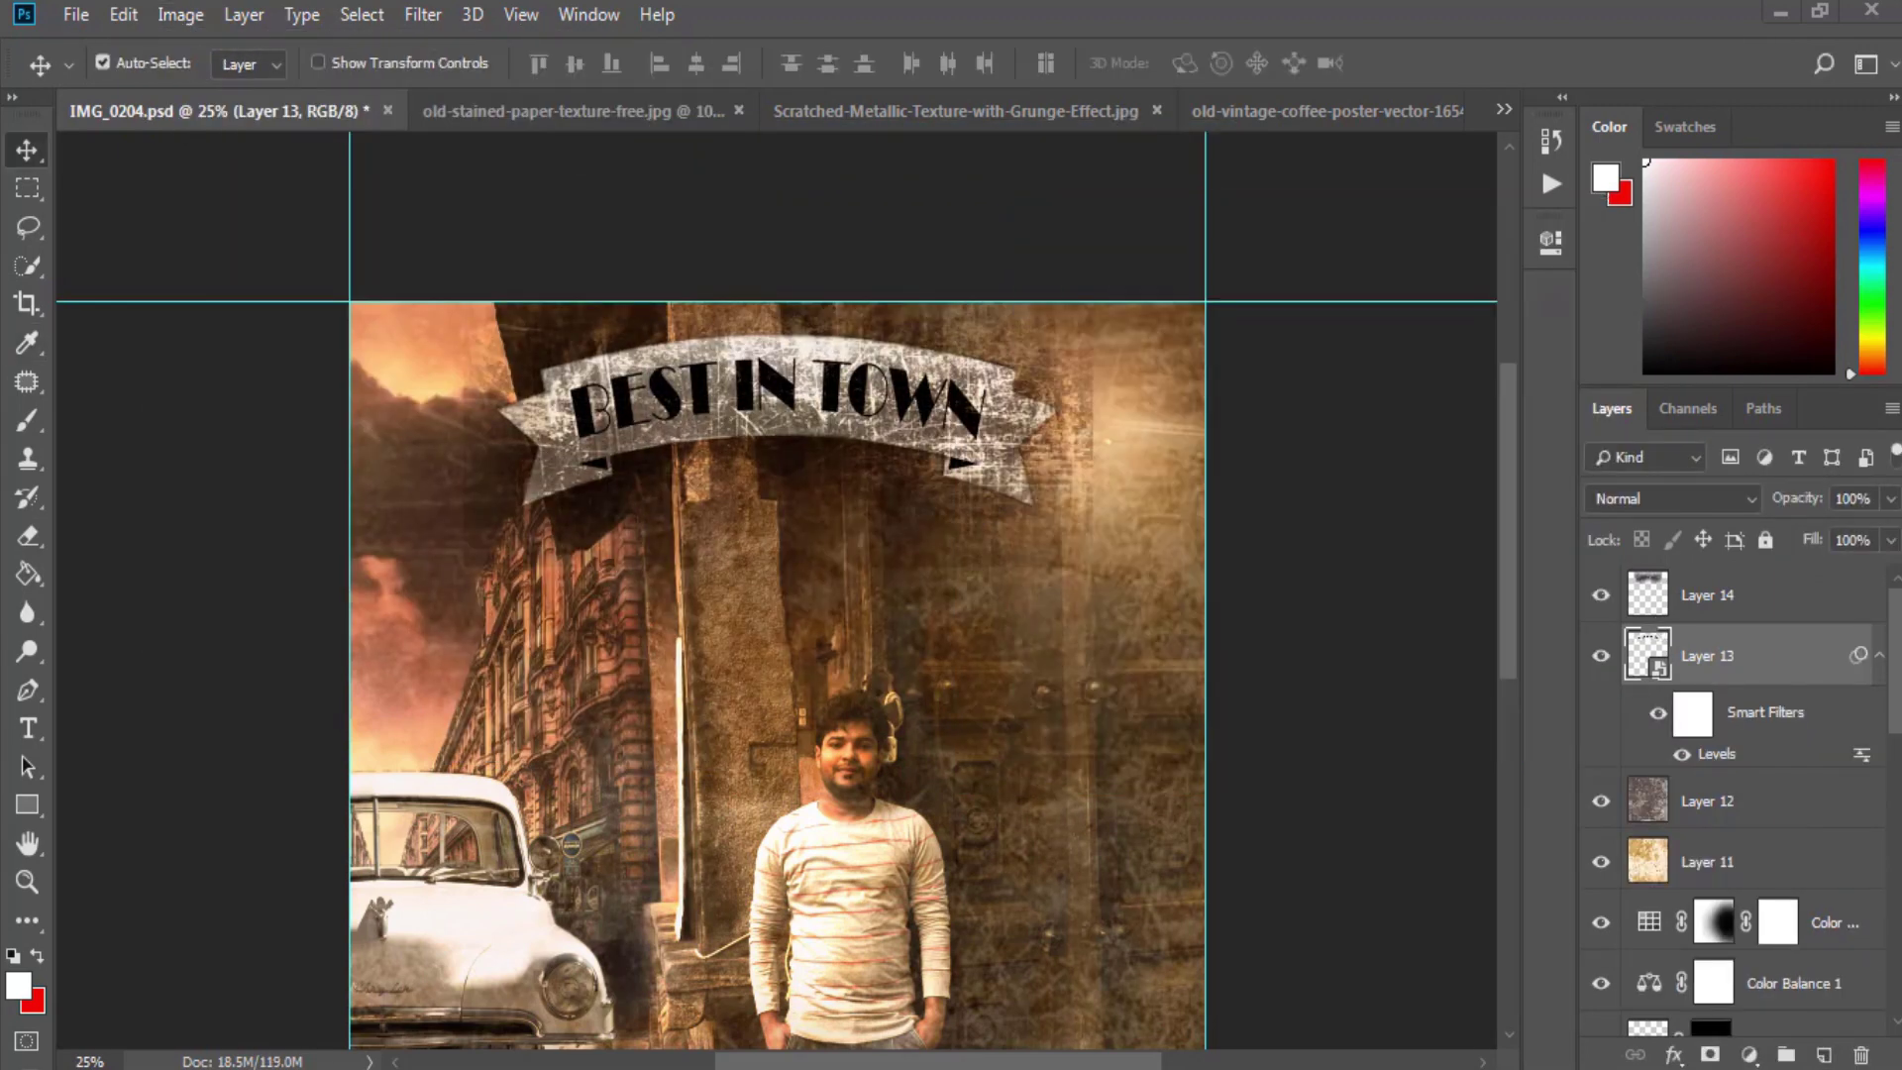
- Add a drop shadow to the banner layer (Layer 13)
{"action": "left_click", "coordinate": [1674, 1056]}
{"action": "left_click", "coordinate": [1744, 1047]}
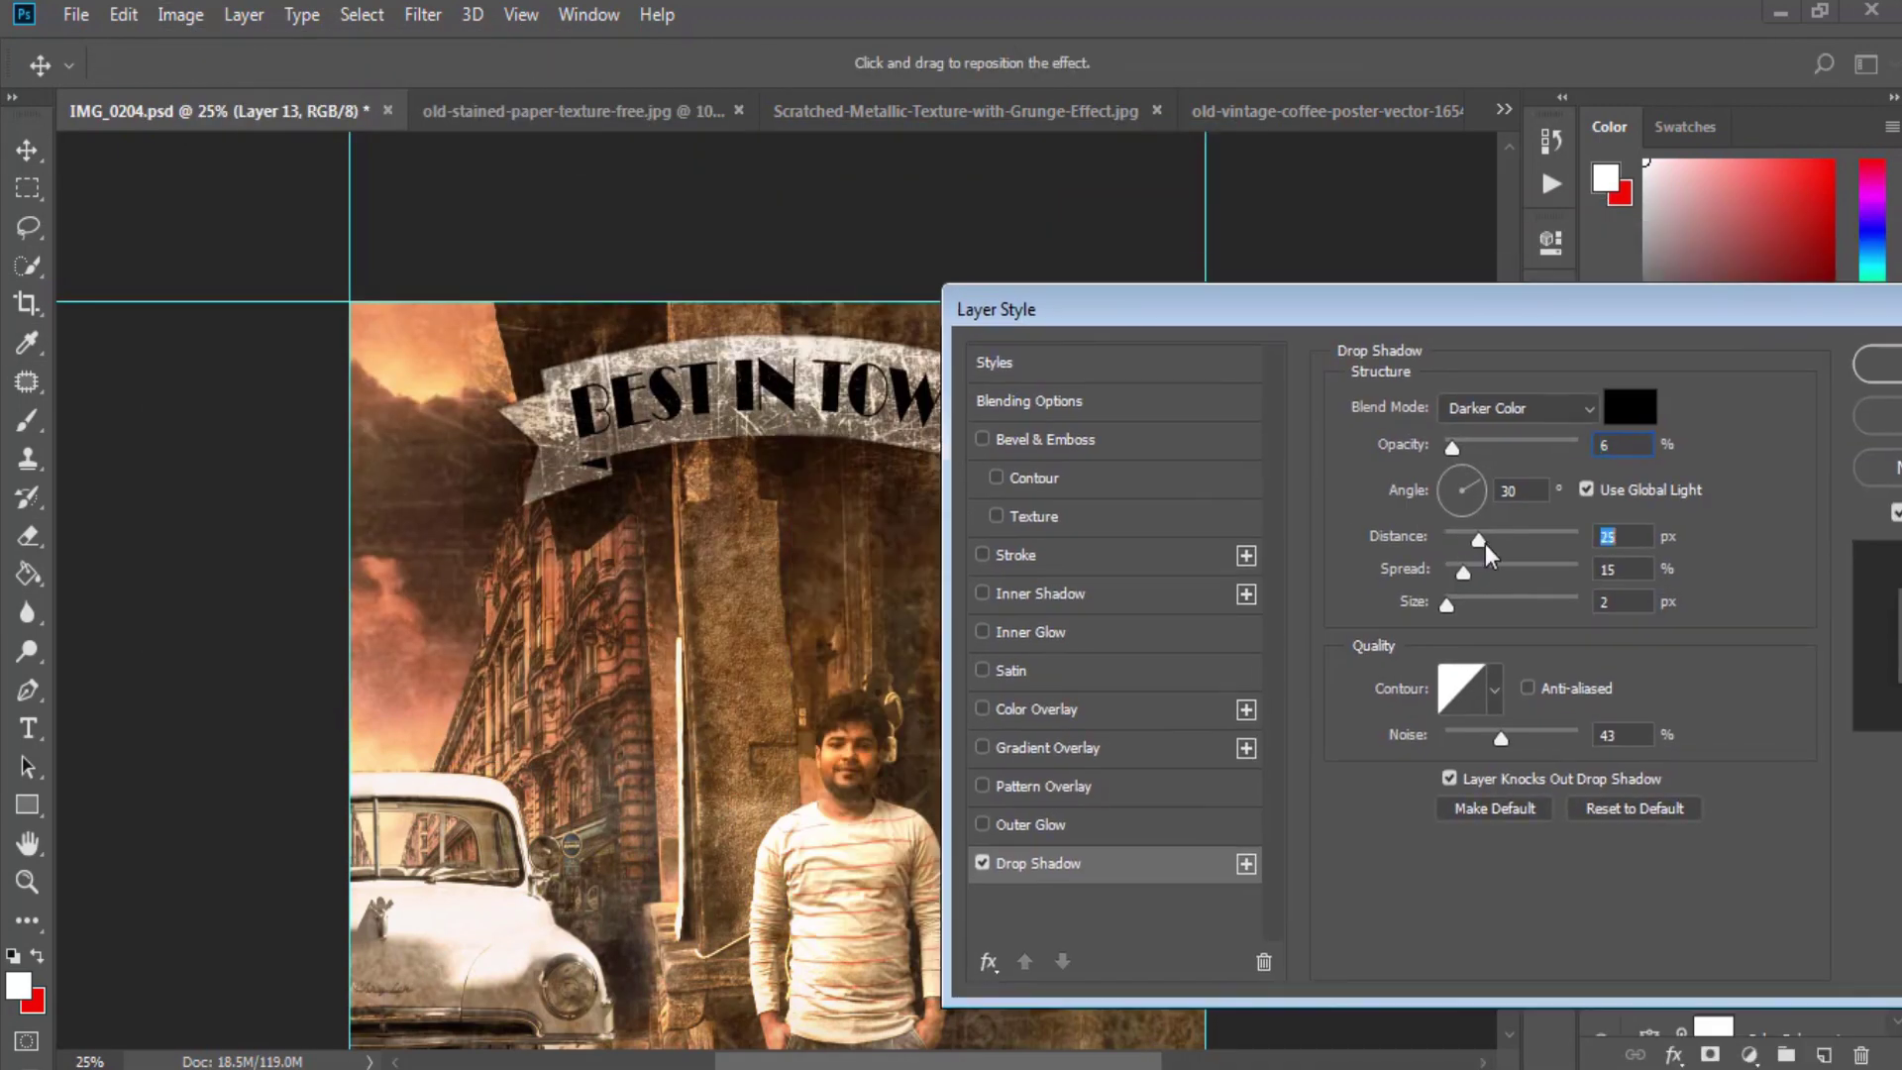
{"action": "key", "text": "Return"}
{"action": "key", "text": "ctrl+minus"}
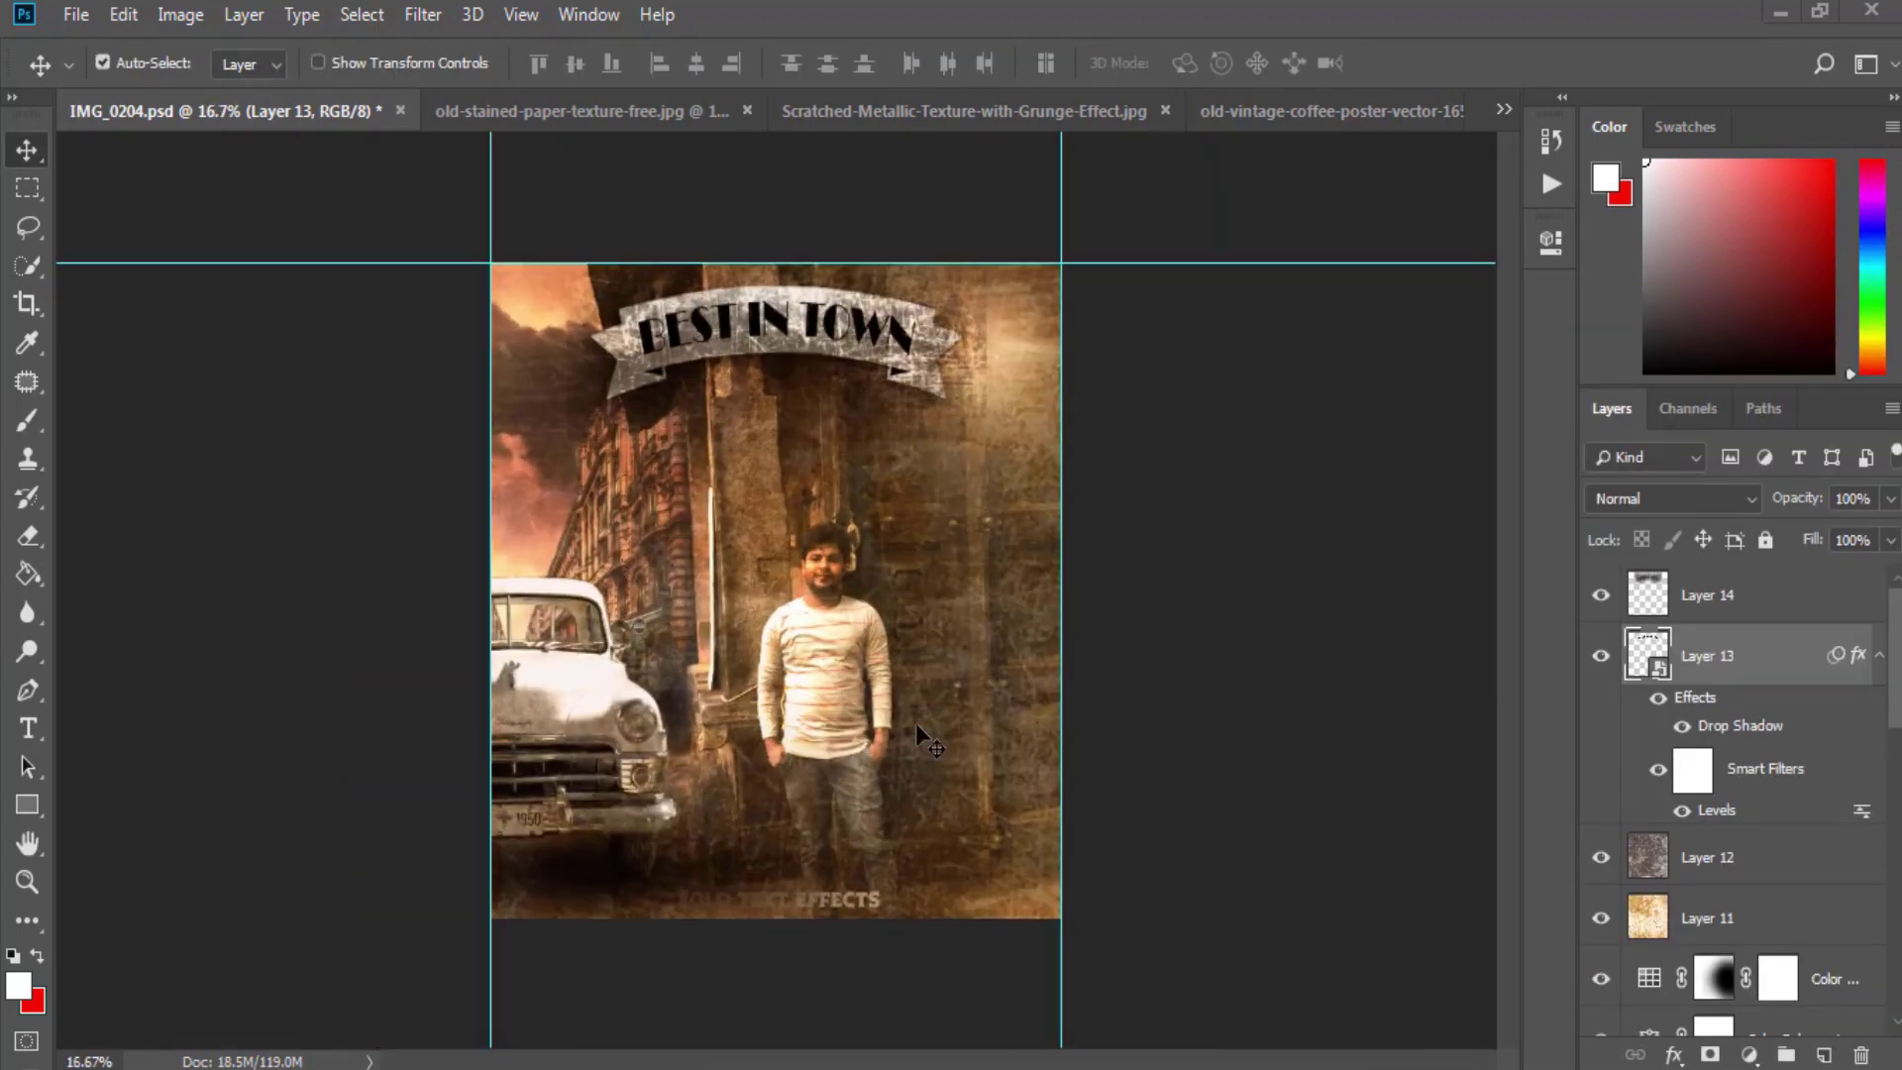
{"action": "left_click", "coordinate": [862, 897]}
- Select the #old text effects caption layer and move it above Layer 12 in the stack
{"action": "right_click", "coordinate": [834, 898]}
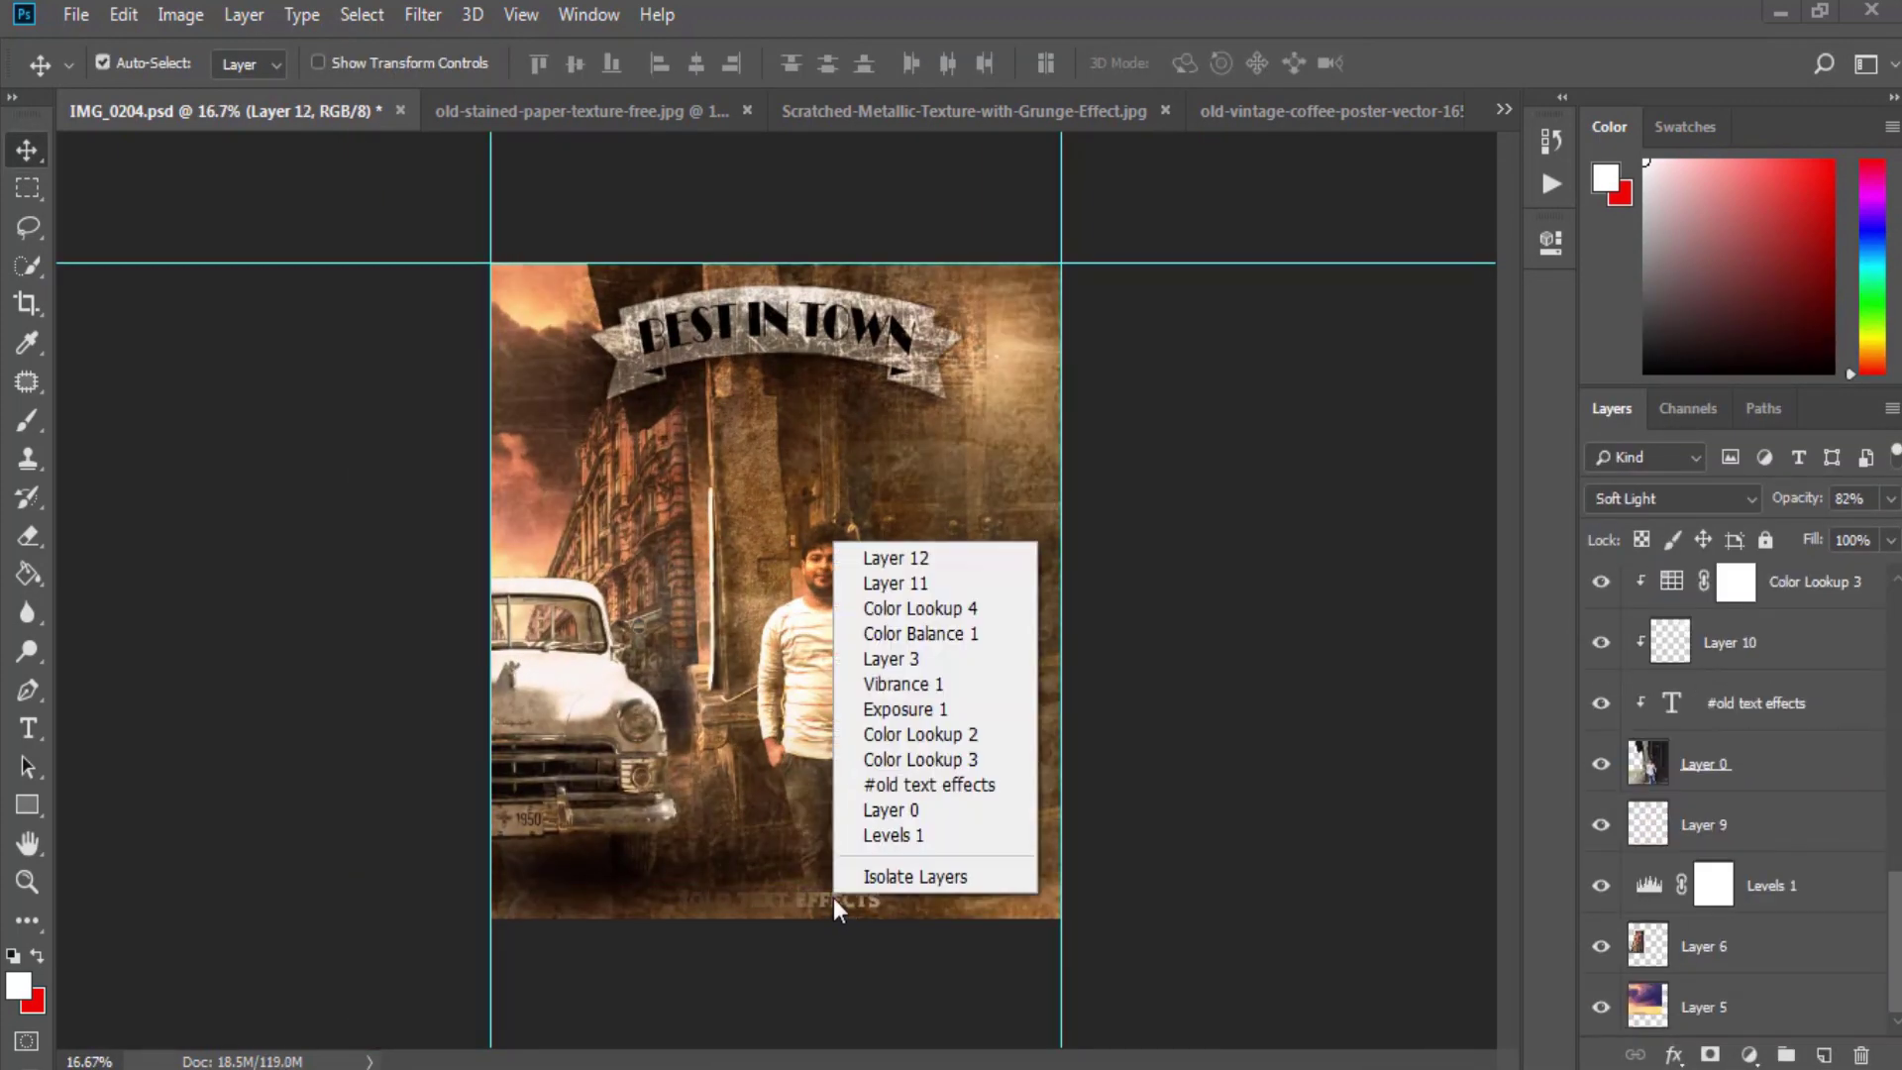
{"action": "key", "text": "Escape"}
{"action": "left_click", "coordinate": [850, 901]}
{"action": "right_click", "coordinate": [862, 904]}
{"action": "left_click", "coordinate": [978, 787]}
{"action": "mouse_move", "coordinate": [1753, 600]}
{"action": "left_mouse_down"}
{"action": "mouse_move", "coordinate": [1752, 562]}
{"action": "mouse_move", "coordinate": [1681, 706]}
{"action": "left_mouse_up"}
- Lay a copy of the Hard Light scratch texture (Layer 14) over the #old text effects caption
{"action": "right_click", "coordinate": [862, 897]}
{"action": "left_click", "coordinate": [978, 787]}
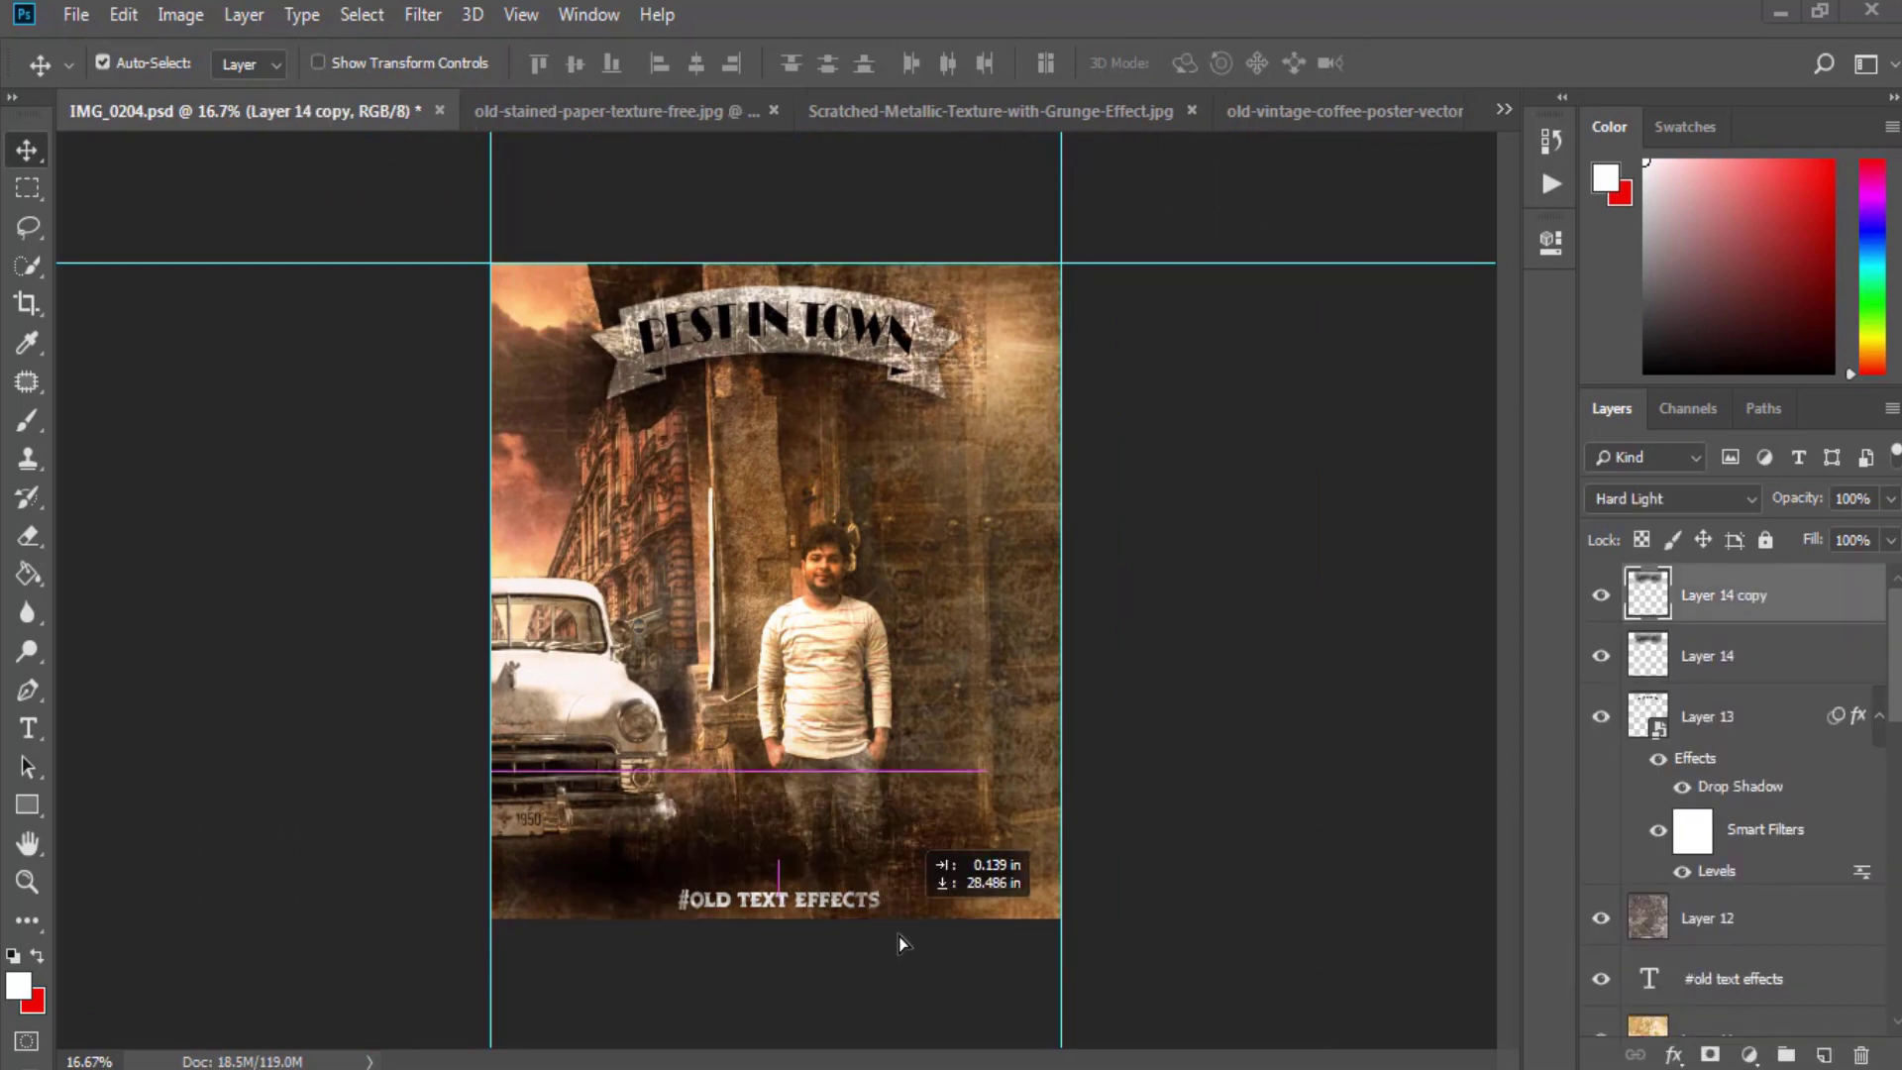
{"action": "scroll", "coordinate": [855, 913], "scroll_direction": "up", "scroll_amount": 2}
{"action": "left_click_drag", "start_coordinate": [785, 818], "coordinate": [837, 758]}
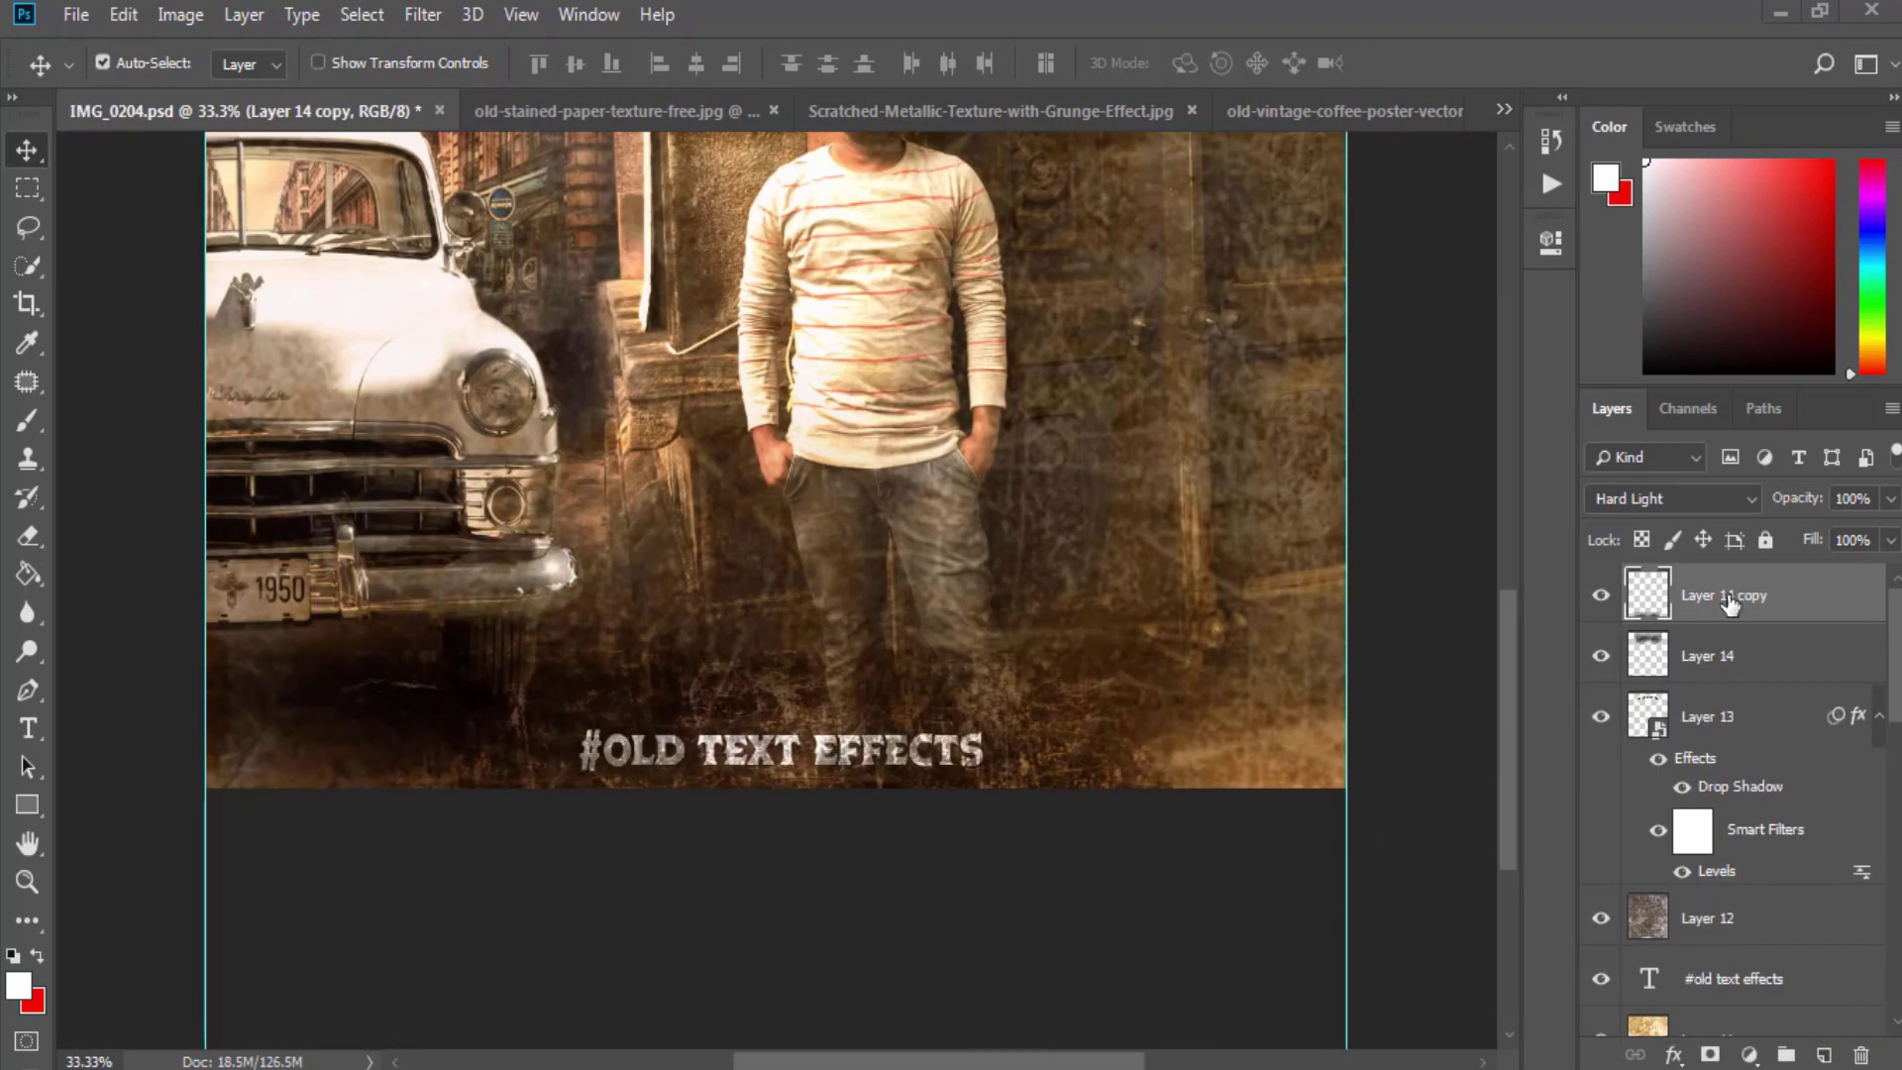
{"action": "scroll", "coordinate": [1657, 753], "scroll_direction": "down", "scroll_amount": 2}
{"action": "left_click", "coordinate": [1734, 796]}
{"action": "left_click", "coordinate": [180, 14]}
{"action": "key", "text": "ctrl+t"}
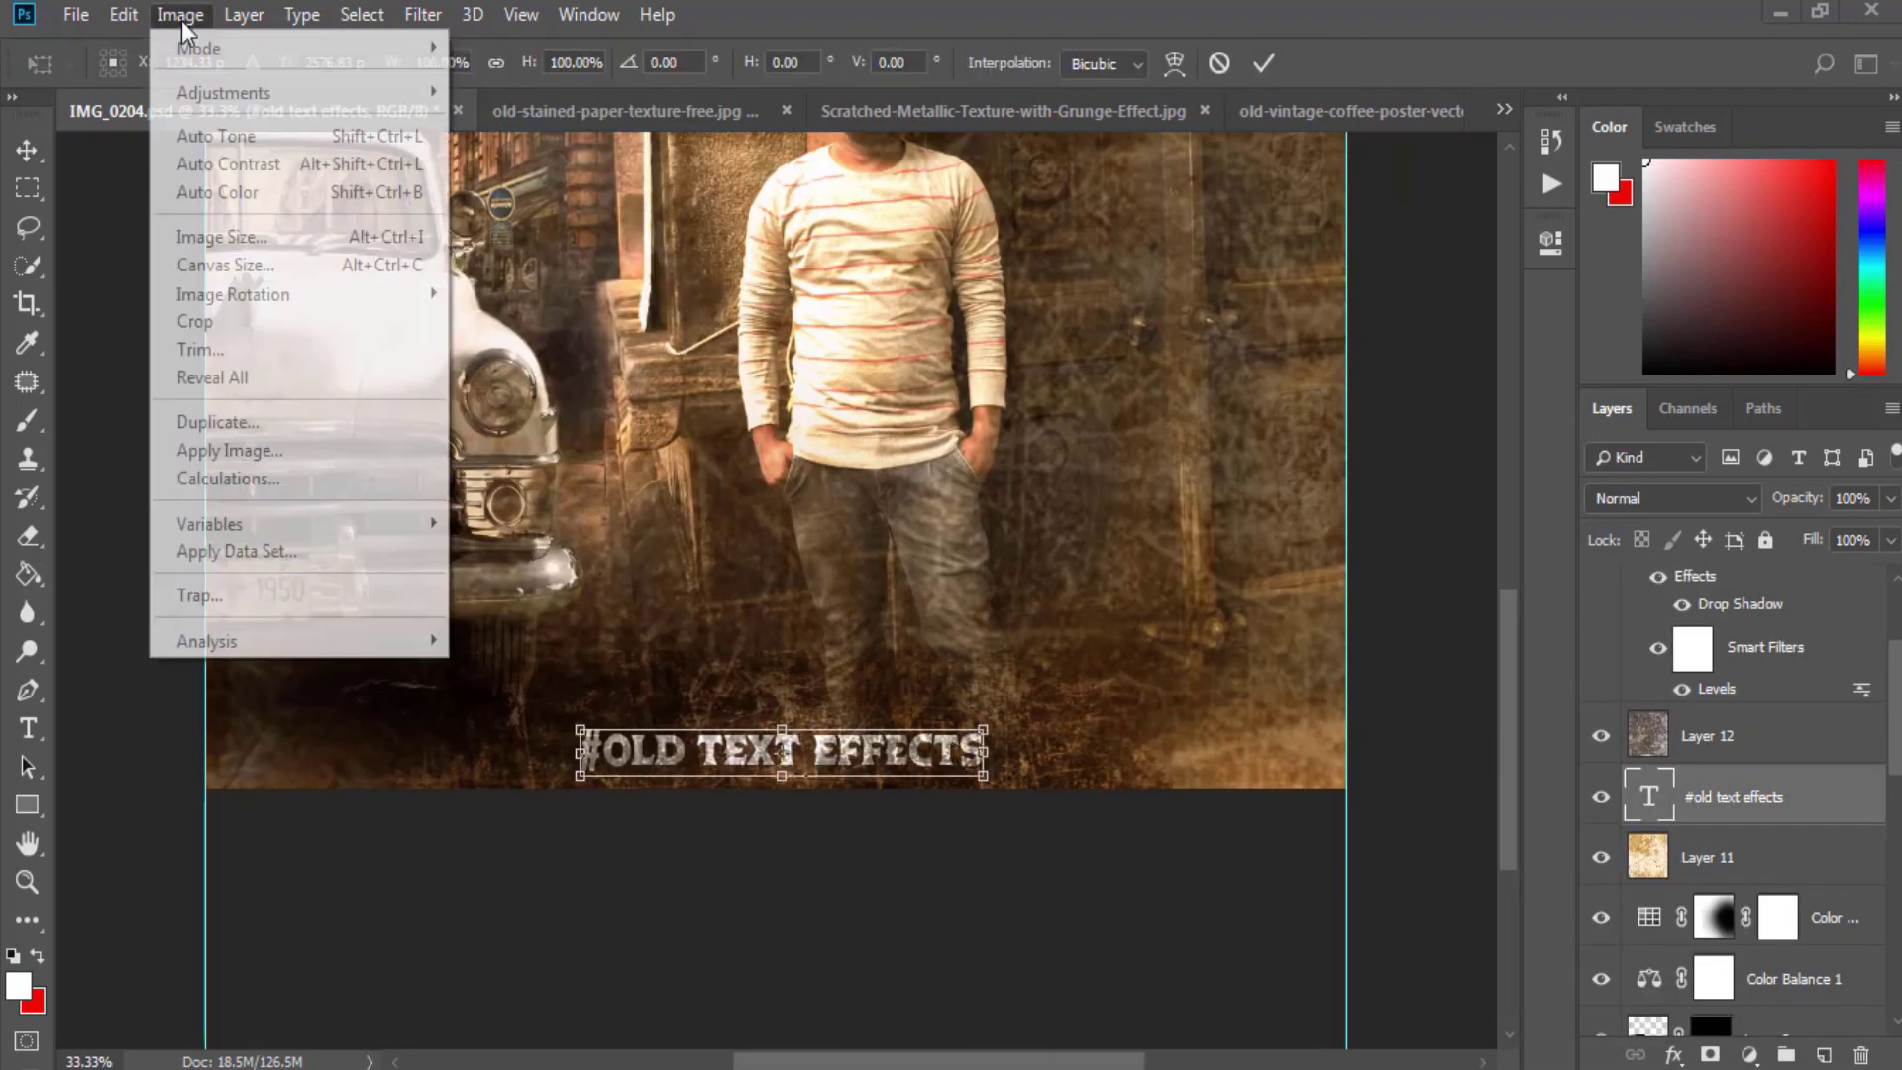